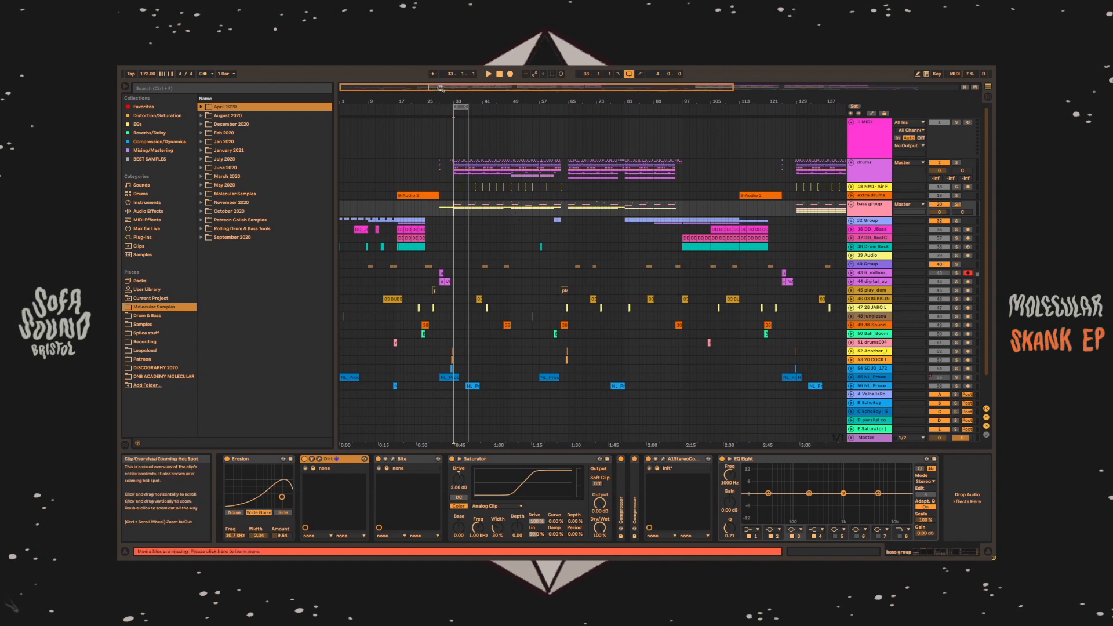
- Extend the arrangement loop to 8 bars, running from bar 33 to bar 41
mouse_move(436, 91)
left_mouse_down()
mouse_move(436, 135)
mouse_move(436, 87)
left_mouse_up()
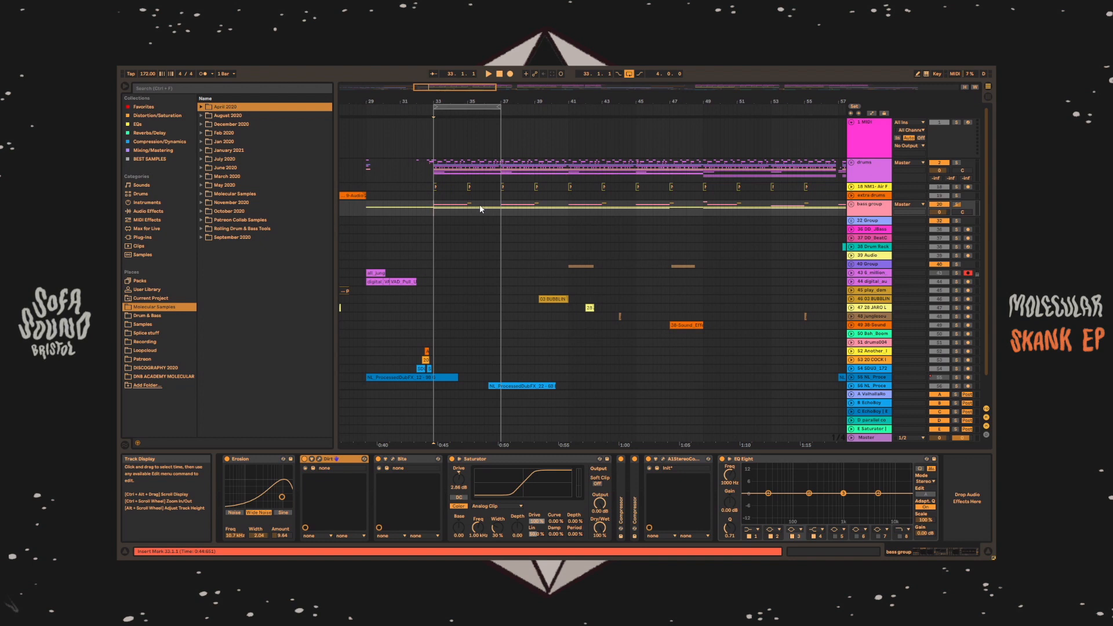
left_click_drag(450, 87, 450, 34)
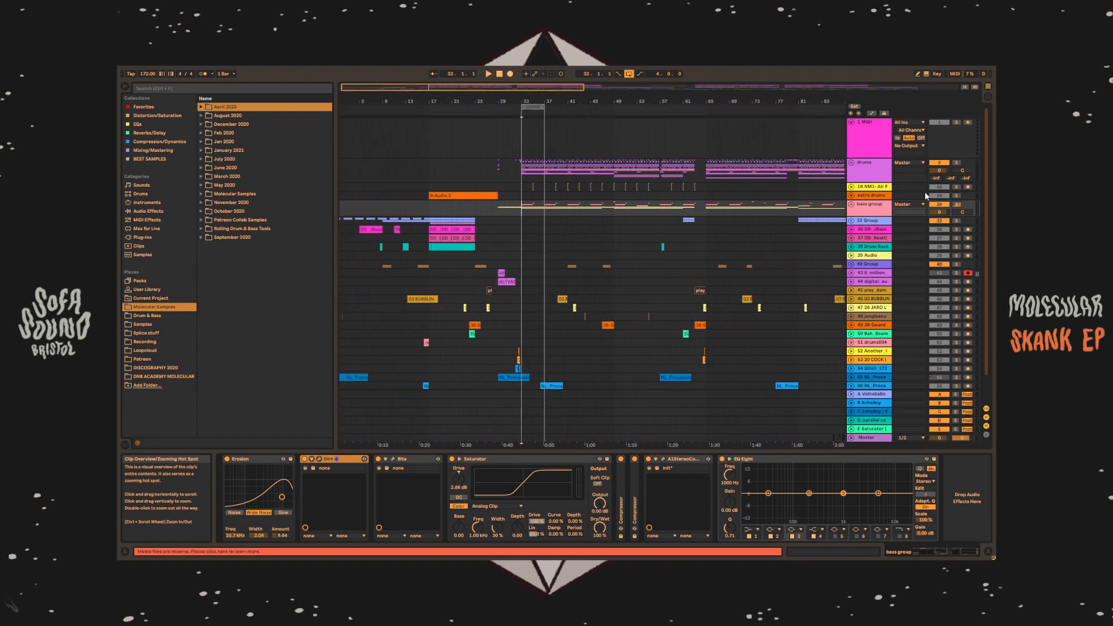
left_click_drag(545, 108, 568, 108)
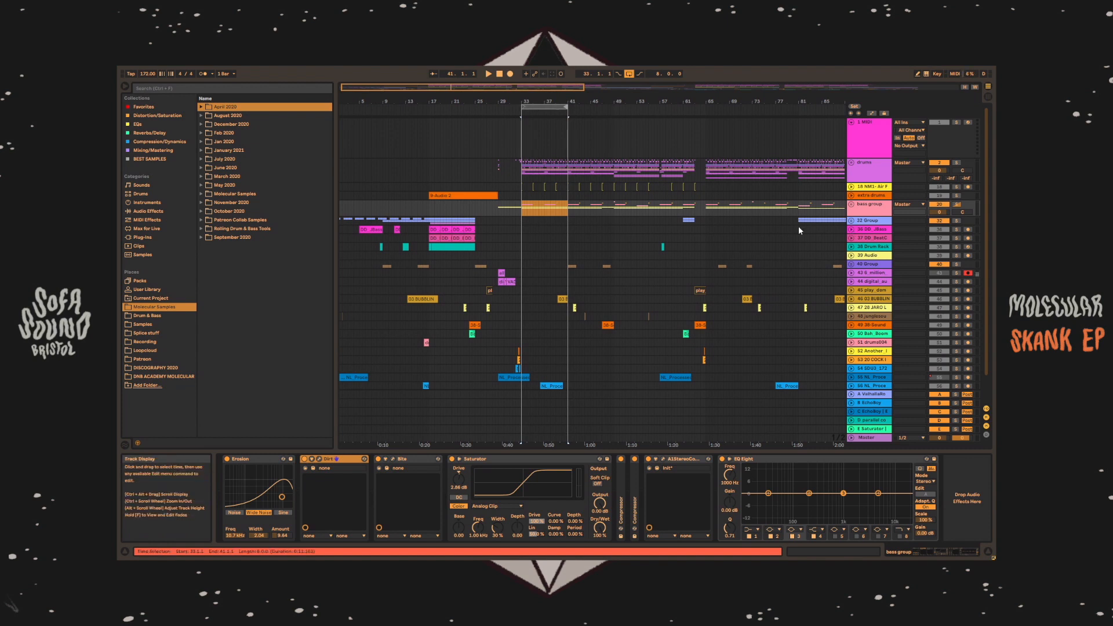
- Unsolo the bass group and play the full mix from just before bar 17
left_click(957, 206)
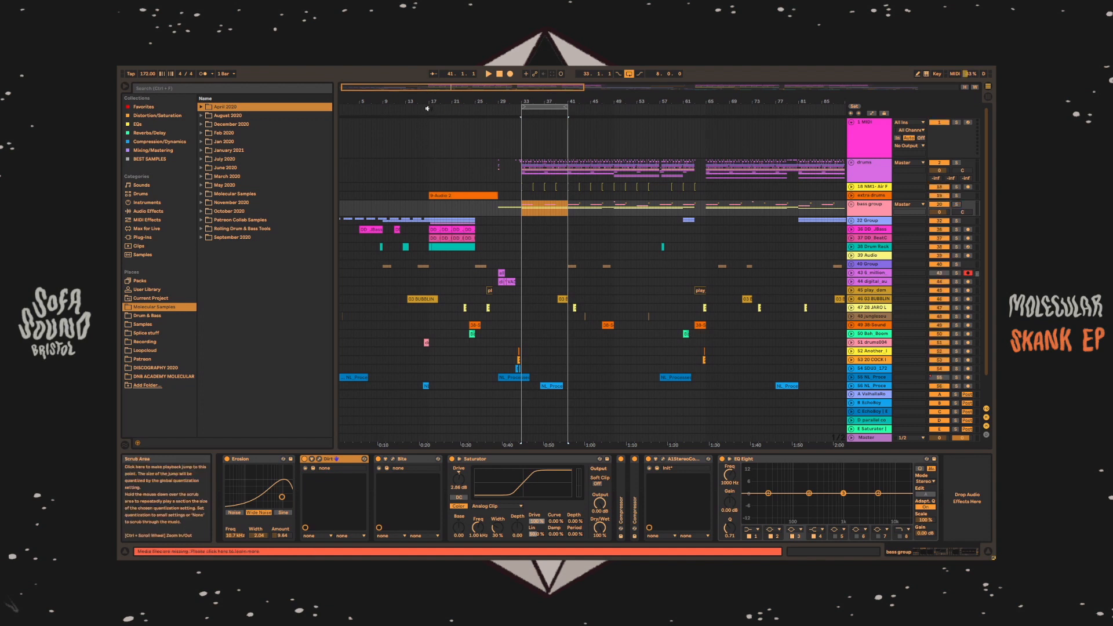
left_click_drag(428, 95, 390, 99)
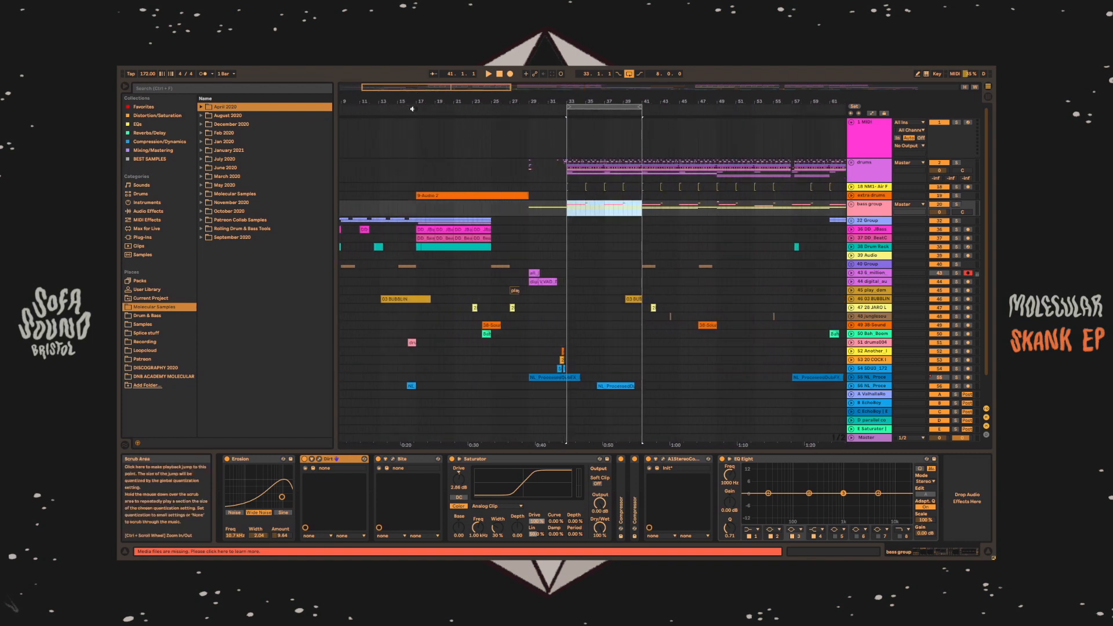
left_click(412, 109)
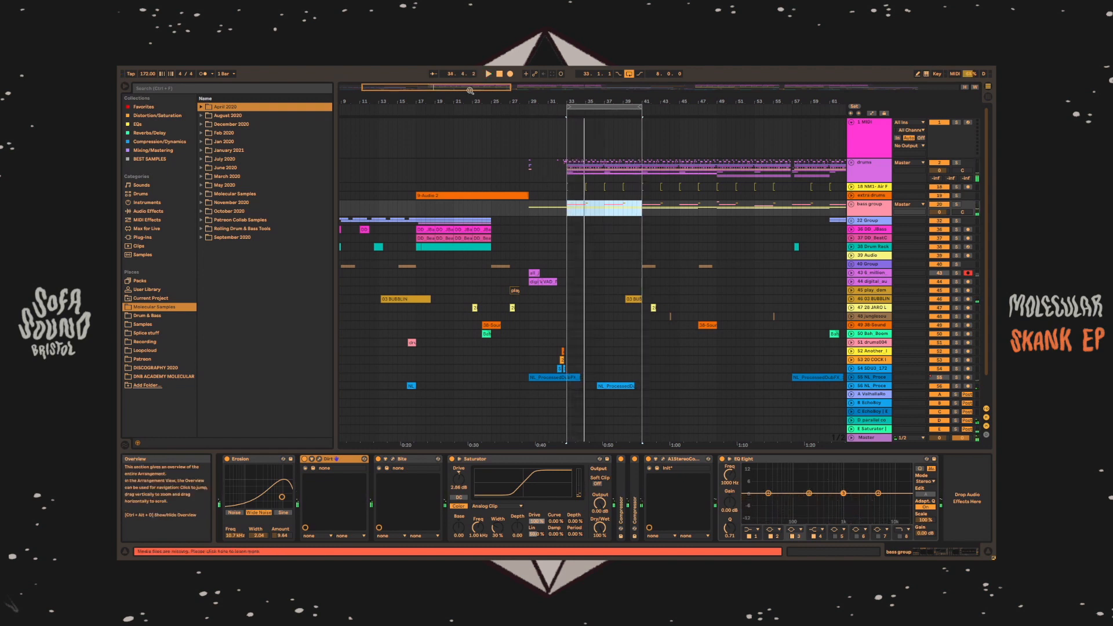
- Move the 8-bar loop to the second drop at bar 65 and play that section
left_click_drag(470, 90, 491, 74)
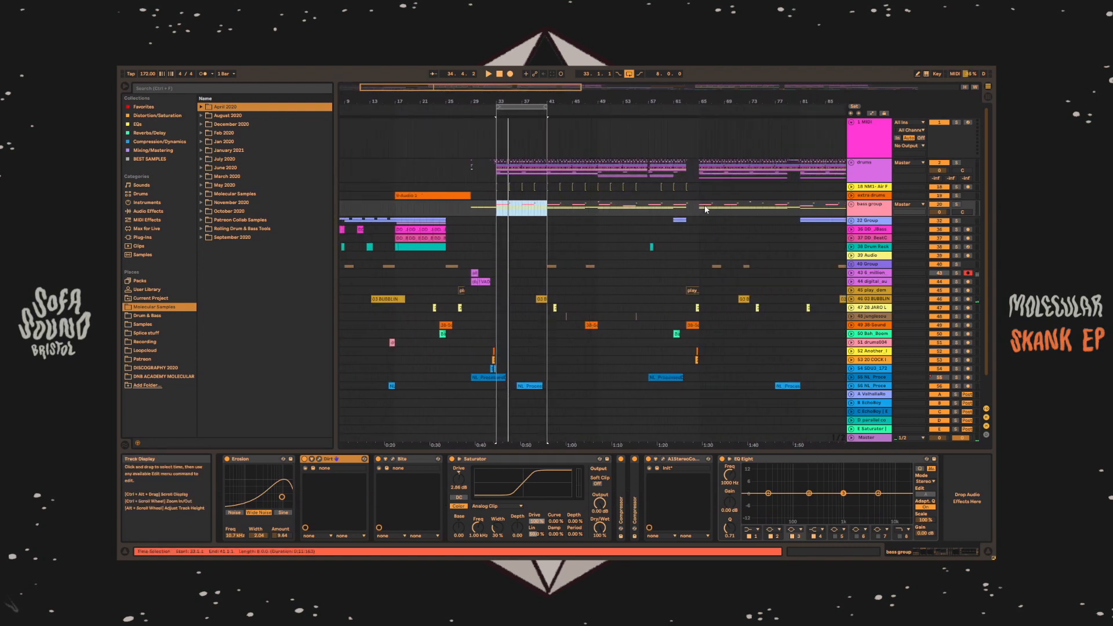
scroll(700, 207, "right", 5)
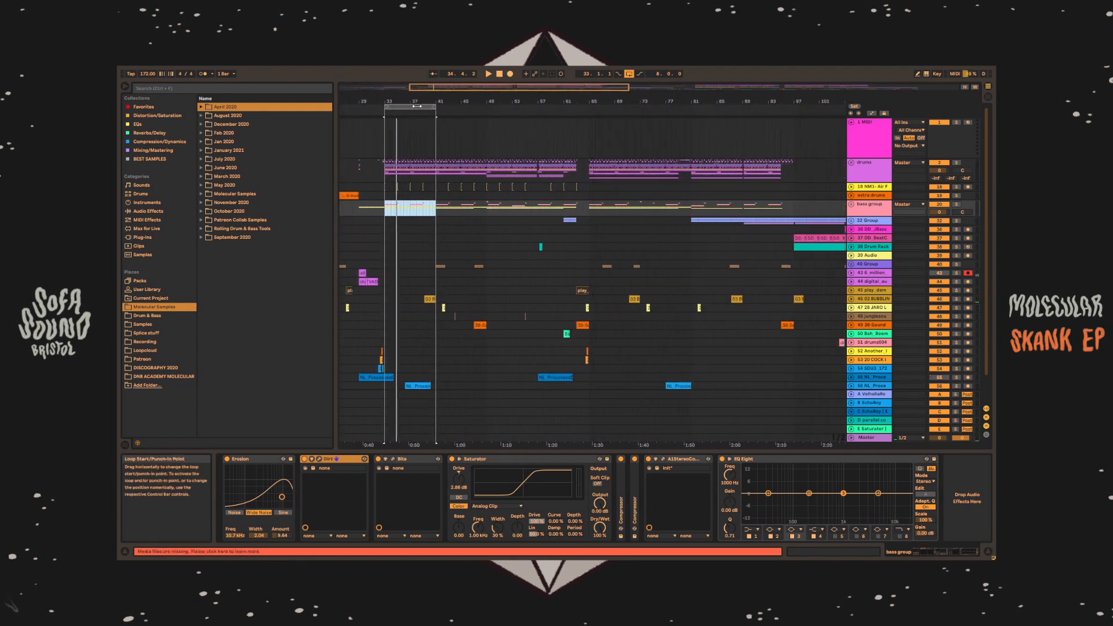
left_click_drag(412, 115, 618, 115)
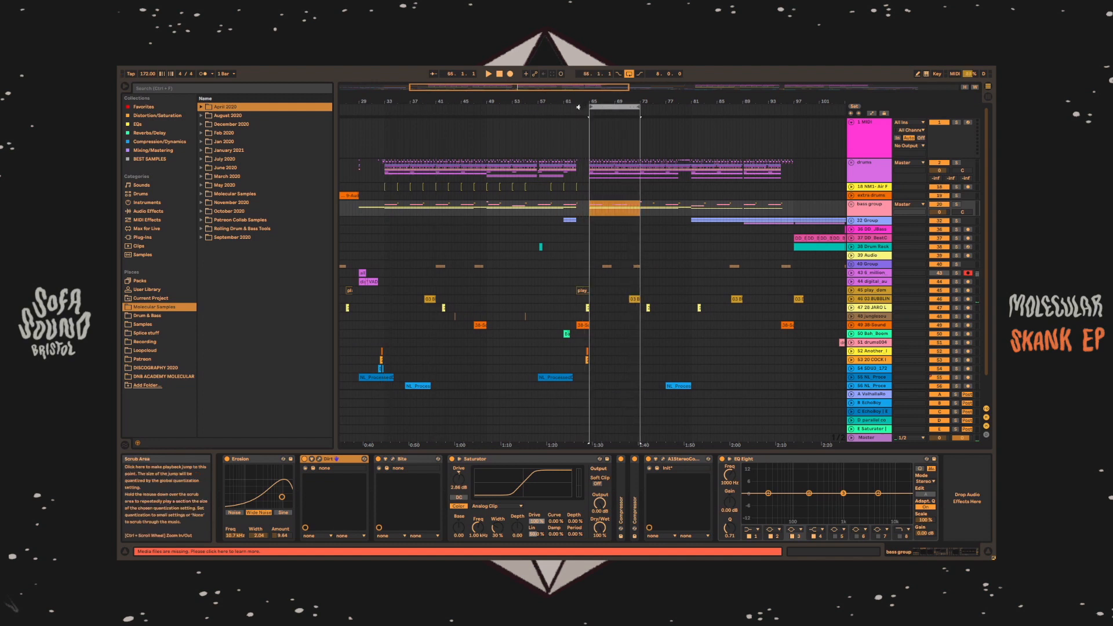
key("space")
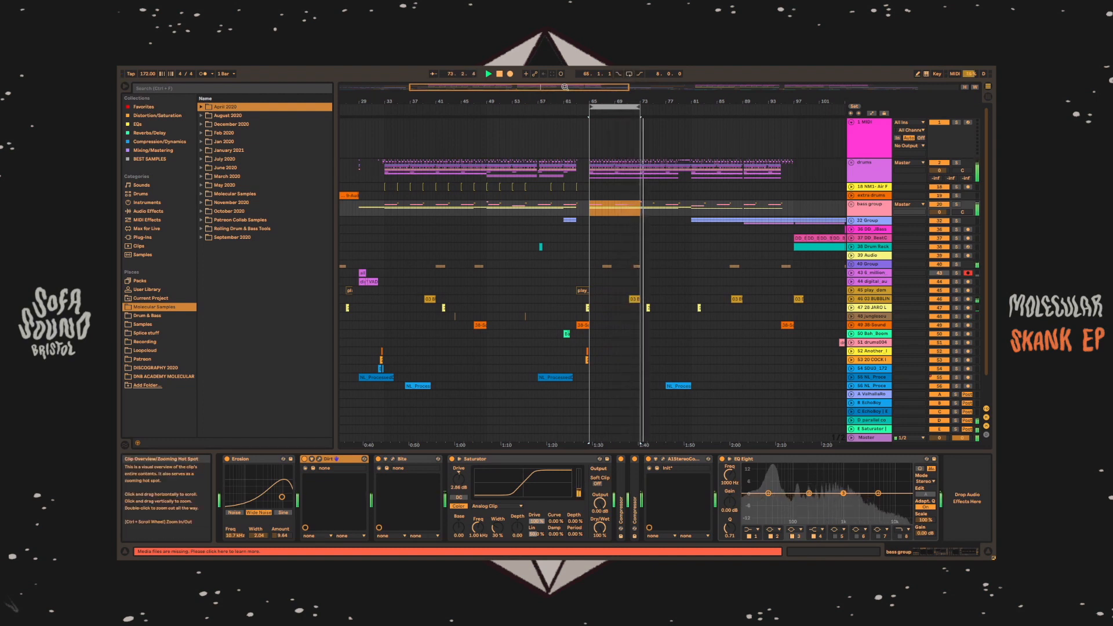
- Stop playback, switch looping back on and return to the 8-bar loop at bar 33
left_click_drag(564, 88, 510, 62)
key("space")
left_click(630, 74)
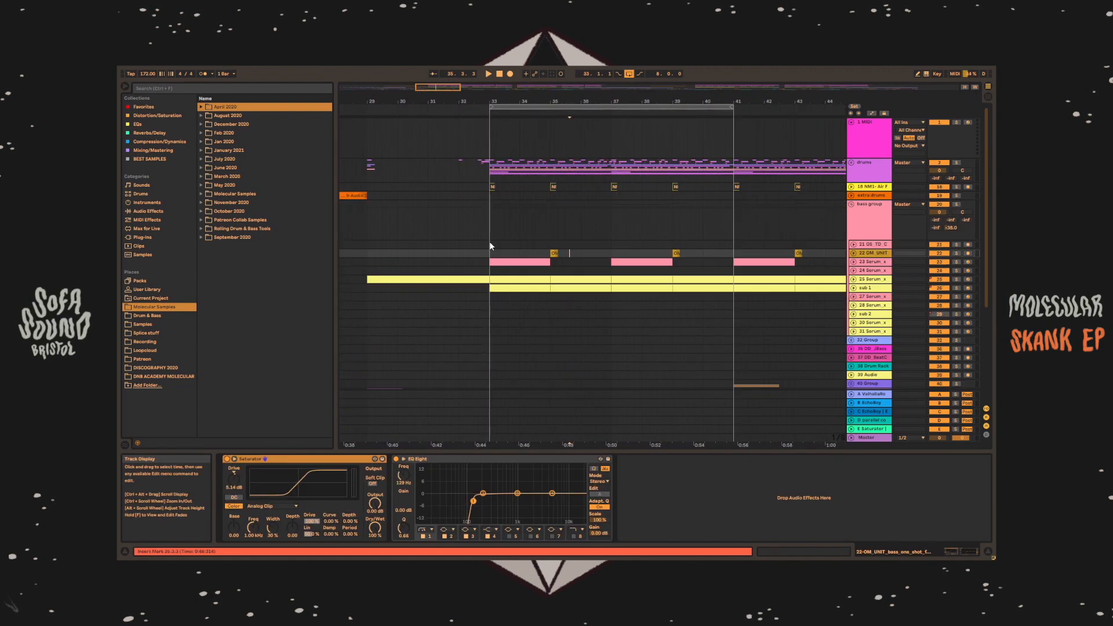
- Select the first clip on the 23 Serum track in the bass group and unfold the track
left_click(504, 261)
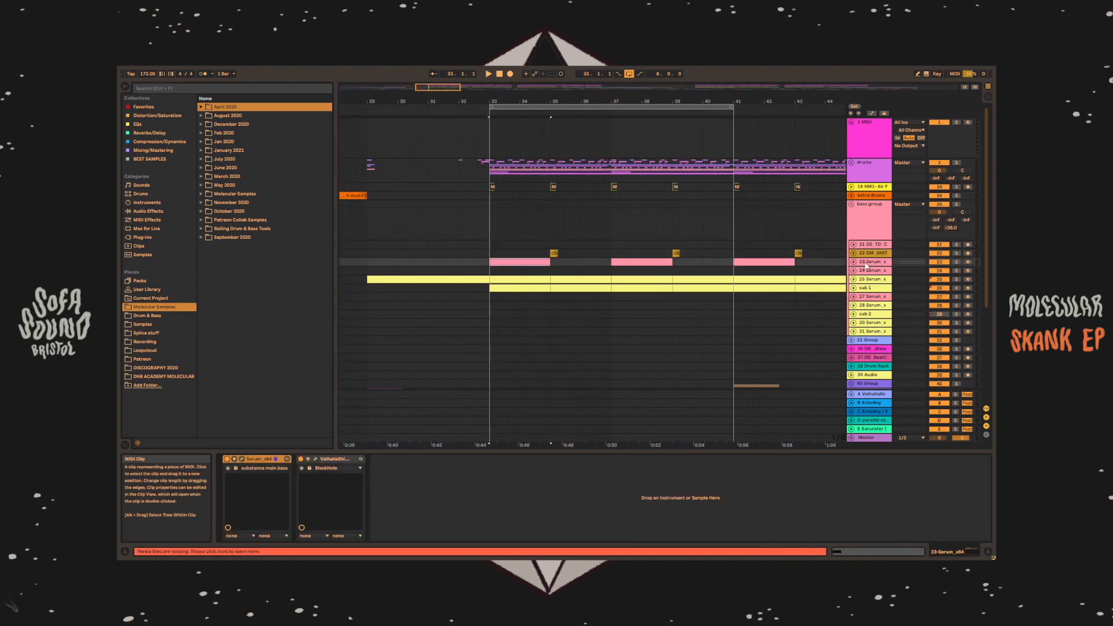
left_click(853, 262)
scroll(945, 290, "down", 2)
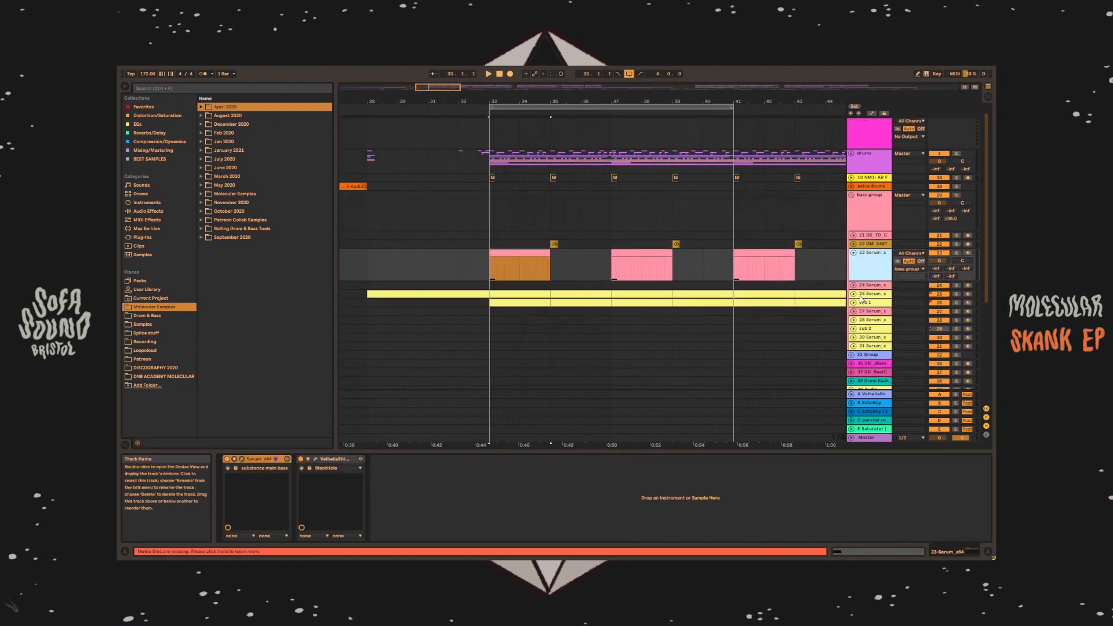
- Solo the 25 Serum track, play it from bar 33 and unfold the track
left_click(947, 286)
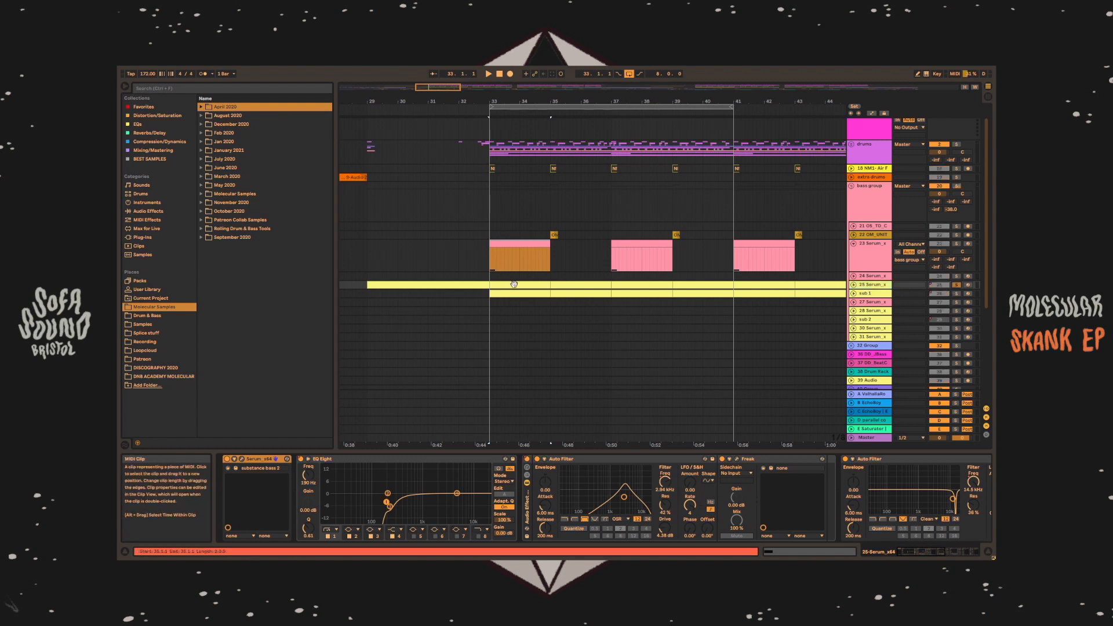
key("space")
left_click(853, 284)
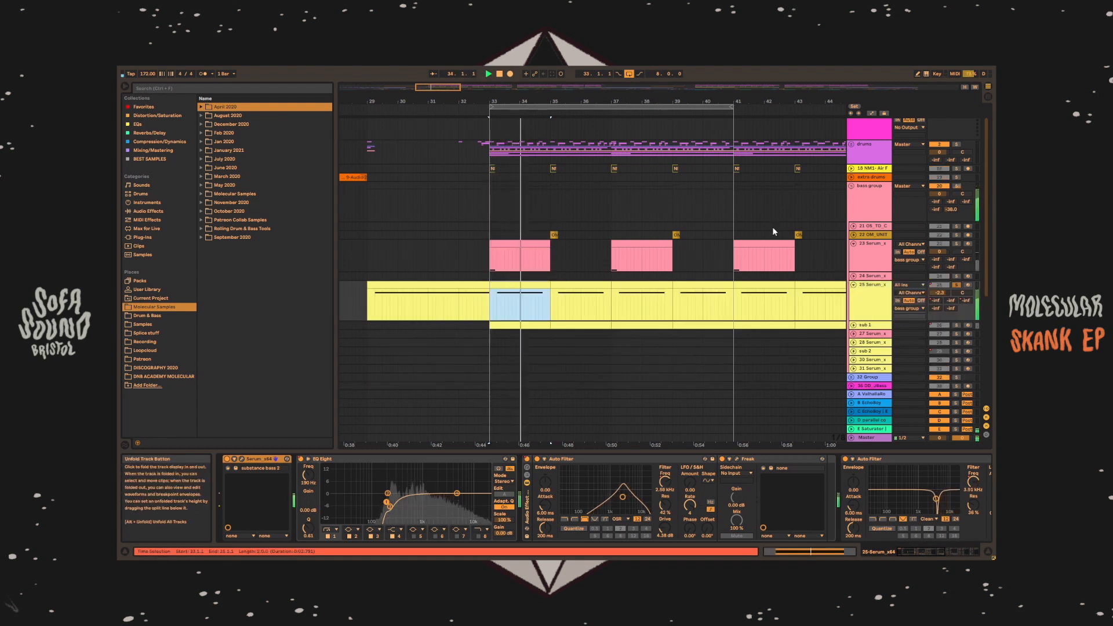
- Shorten the loop to 4 bars, from bar 33 to bar 37, then stop playback with the 25 Serum track selected
left_click_drag(732, 108, 610, 107)
mouse_move(435, 87)
left_mouse_down()
mouse_move(432, 96)
mouse_move(433, 86)
left_mouse_up()
left_click(877, 300)
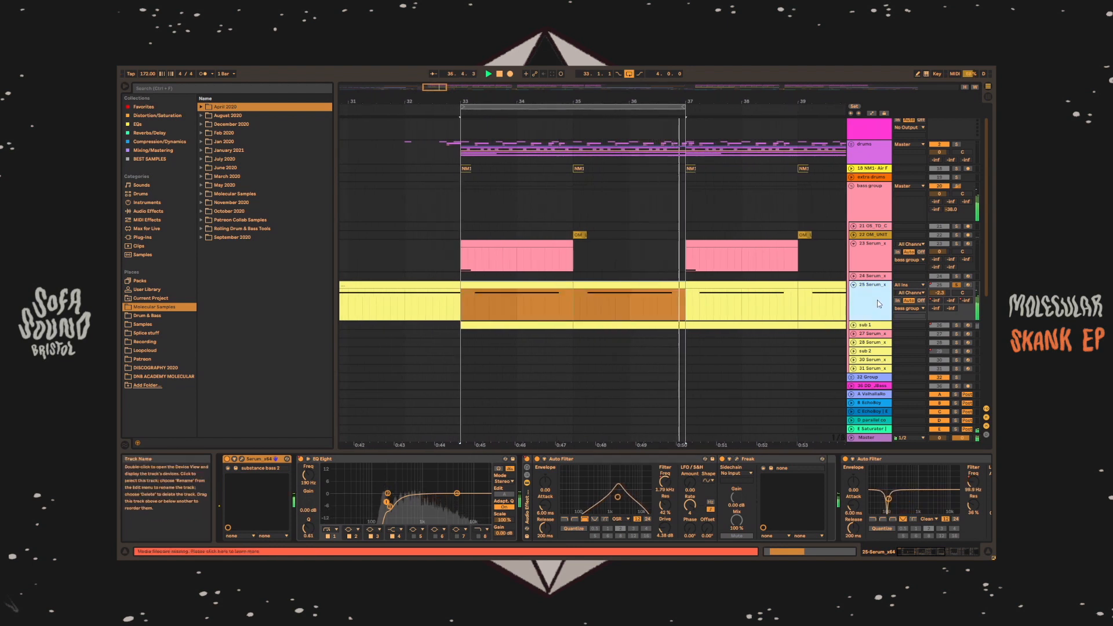
key("space")
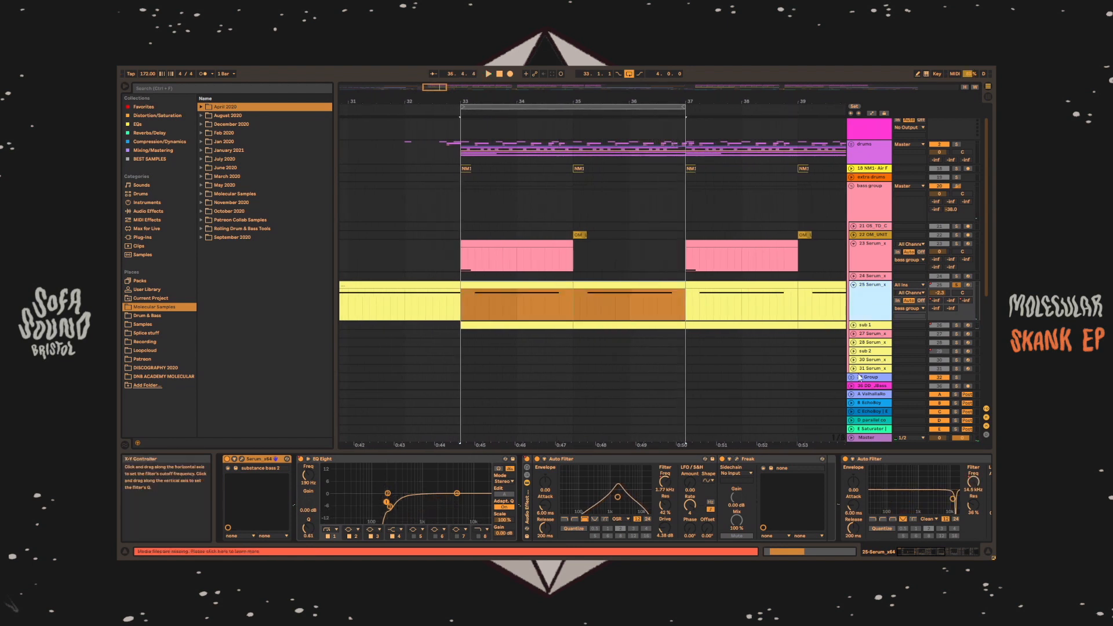
- Solo the sub 1 track instead and play its part within the loop
left_click(874, 326)
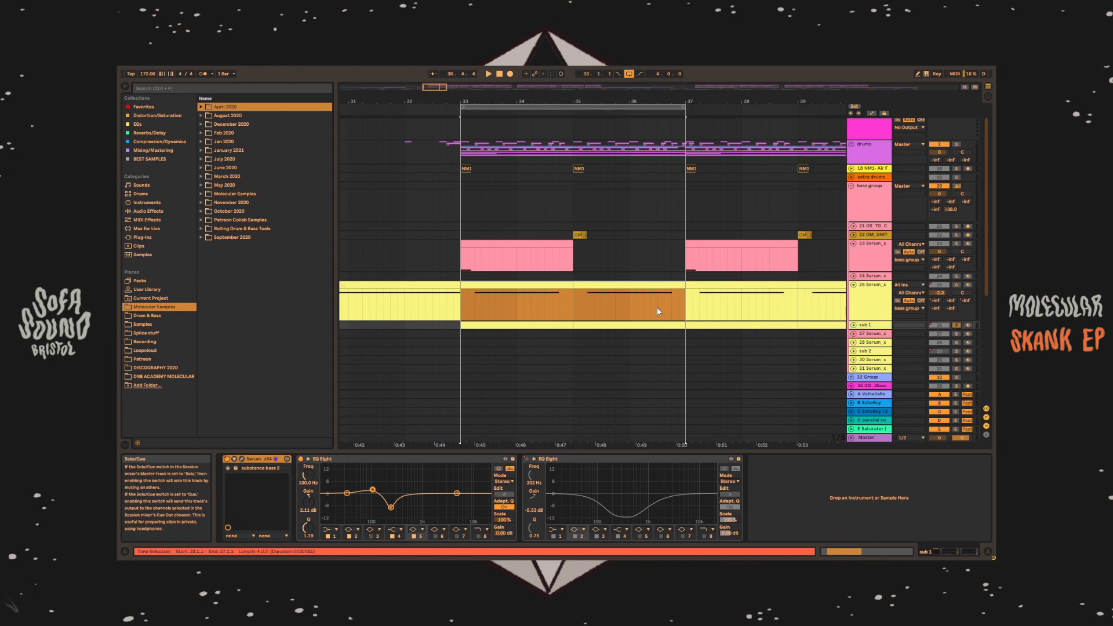
left_click(520, 323)
key("space")
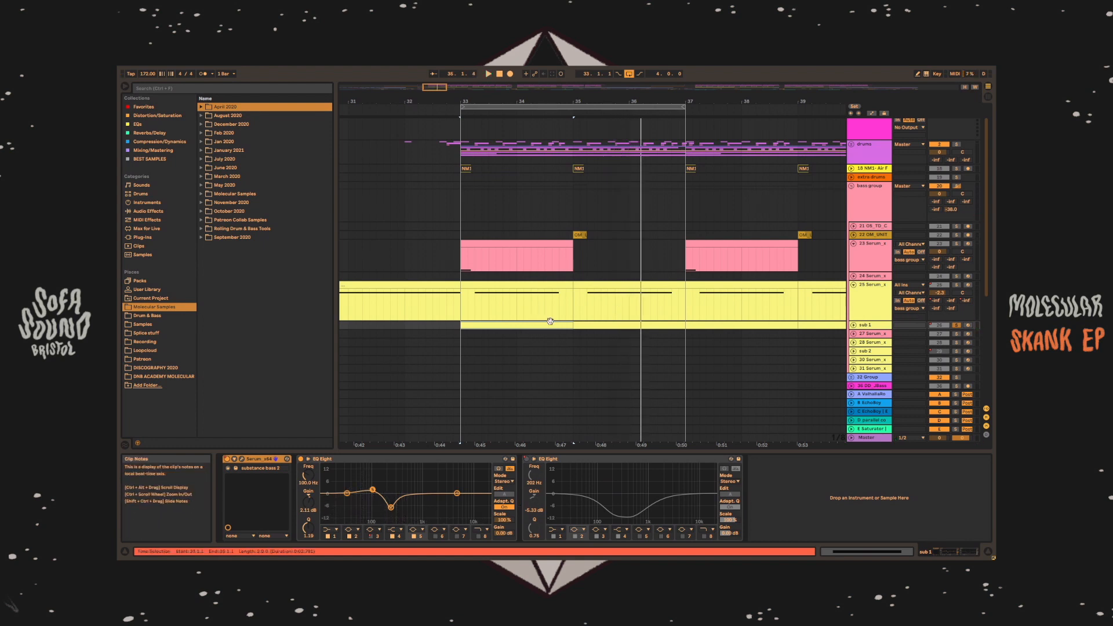
- Open the Serum plug-in on the 25 Serum track, review its oscillators and effects page, and close it
left_click(851, 294)
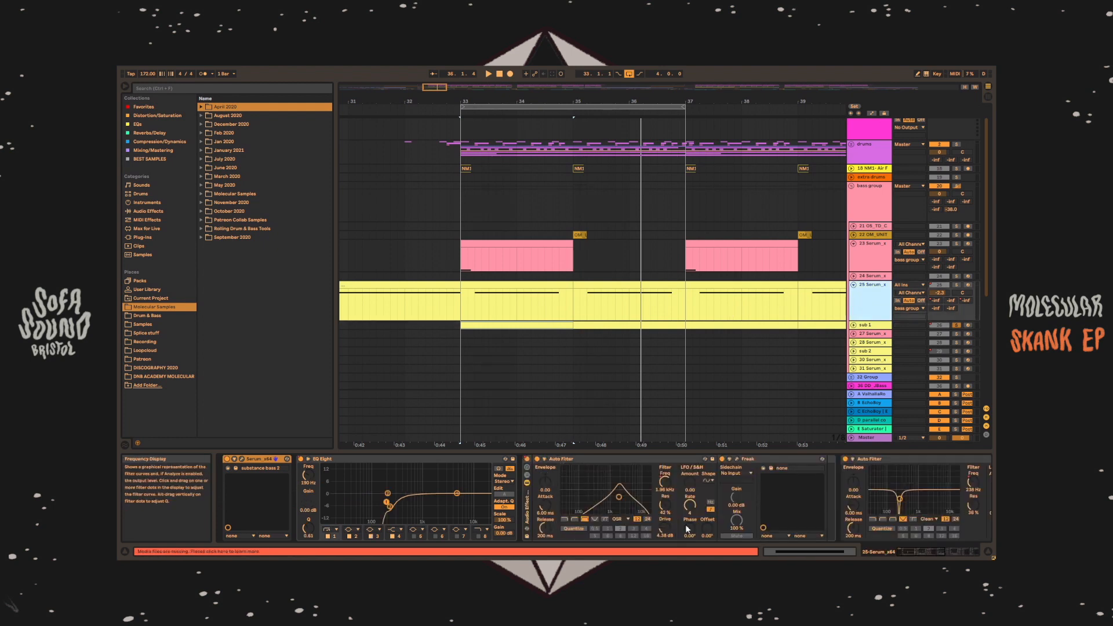
mouse_move(895, 551)
left_mouse_down()
mouse_move(953, 550)
mouse_move(895, 549)
left_mouse_up()
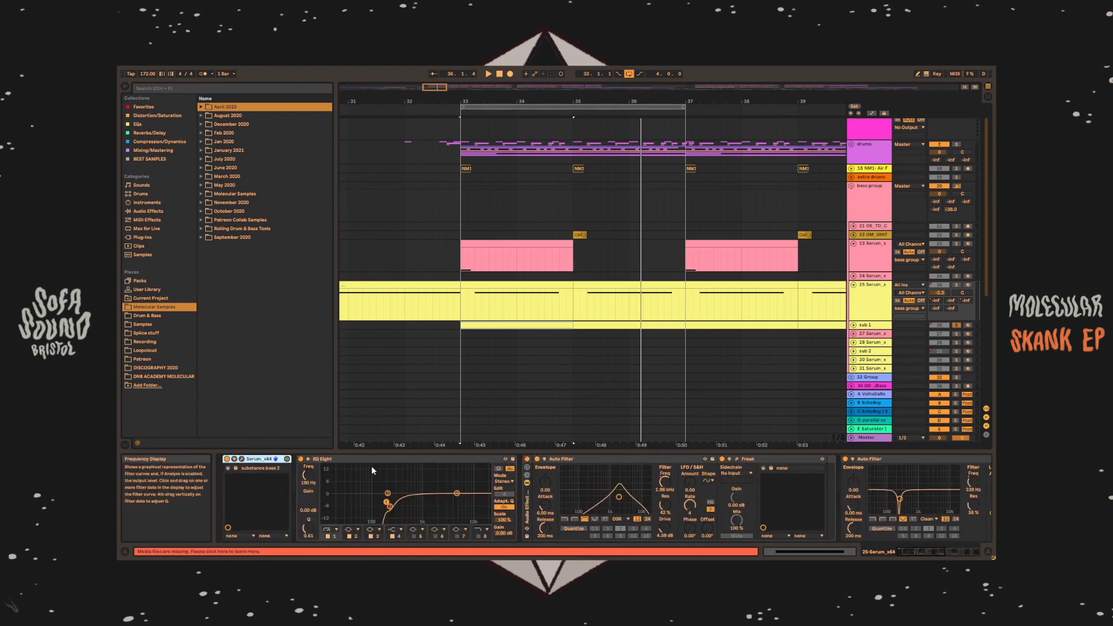
left_click(242, 459)
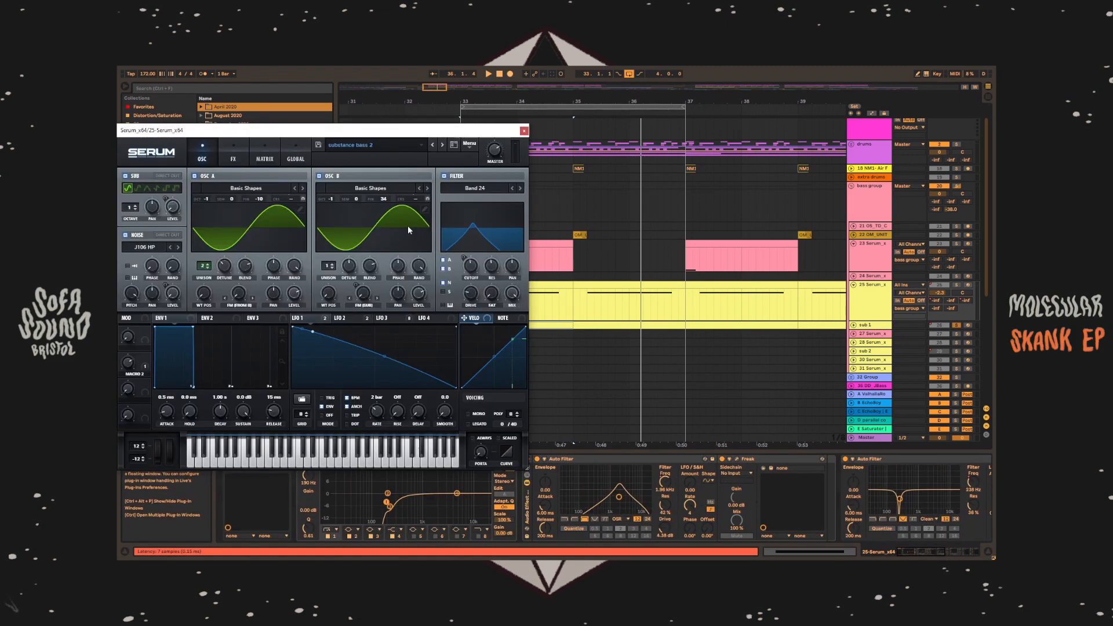
left_click(234, 155)
left_click_drag(512, 130, 635, 160)
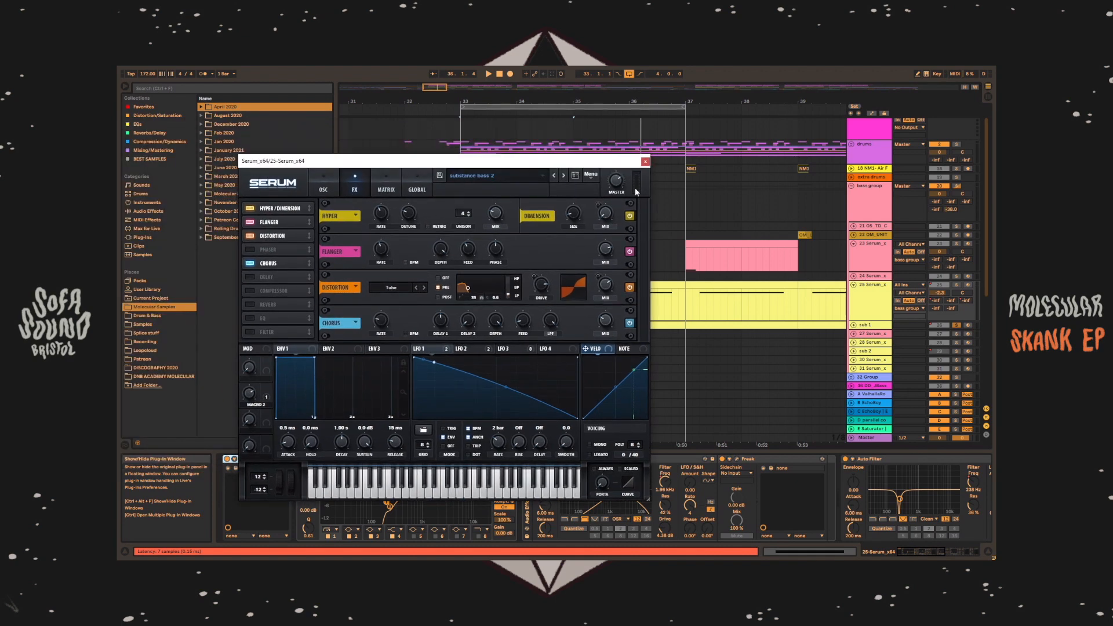
left_click(645, 161)
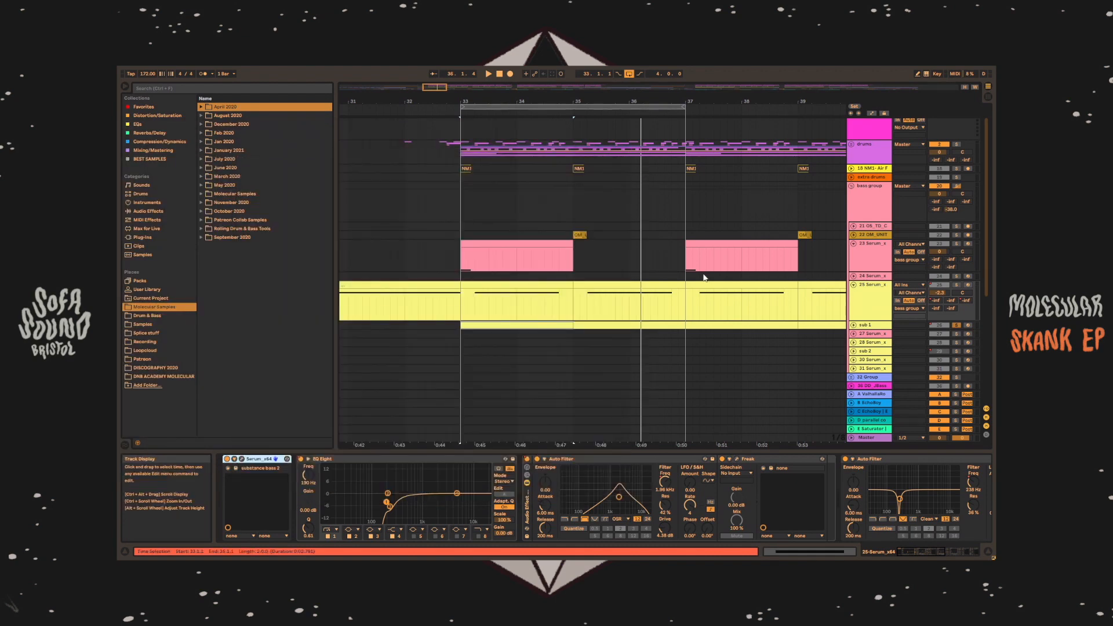
- Unfold the sub 1 track, select its first clip at bar 33 and open its Serum plug-in
left_click(864, 305)
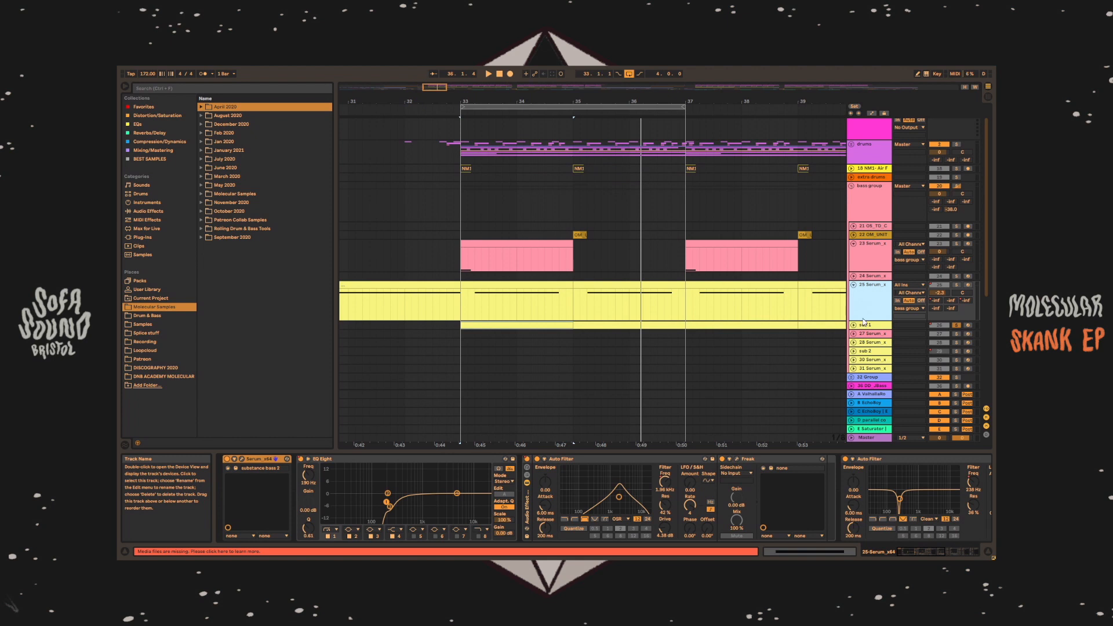
left_click(864, 325)
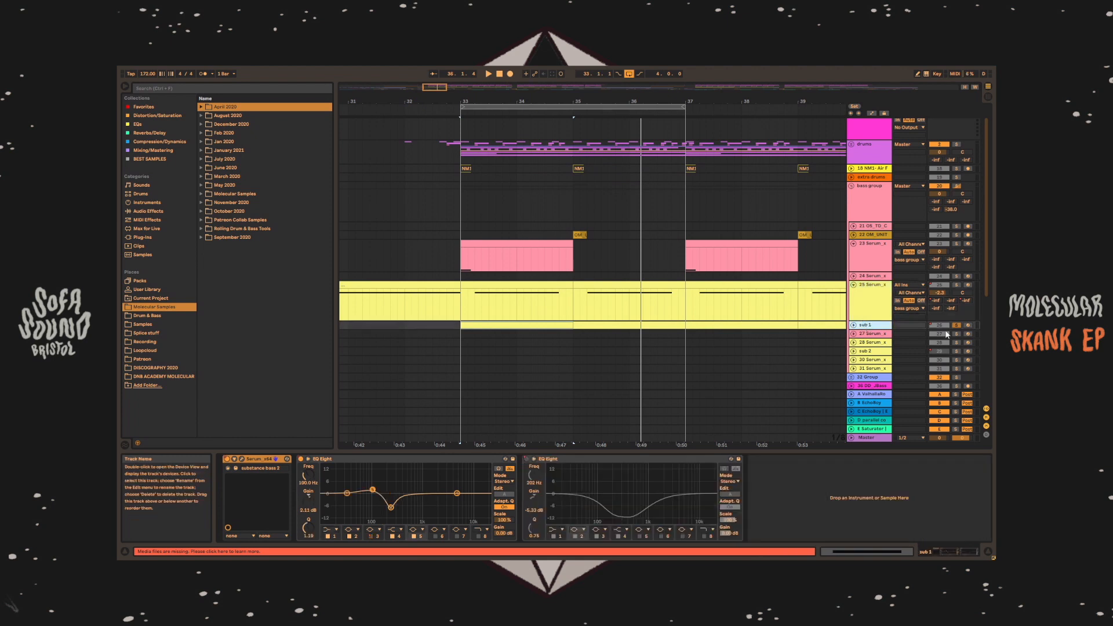
left_click(852, 325)
left_click(519, 323)
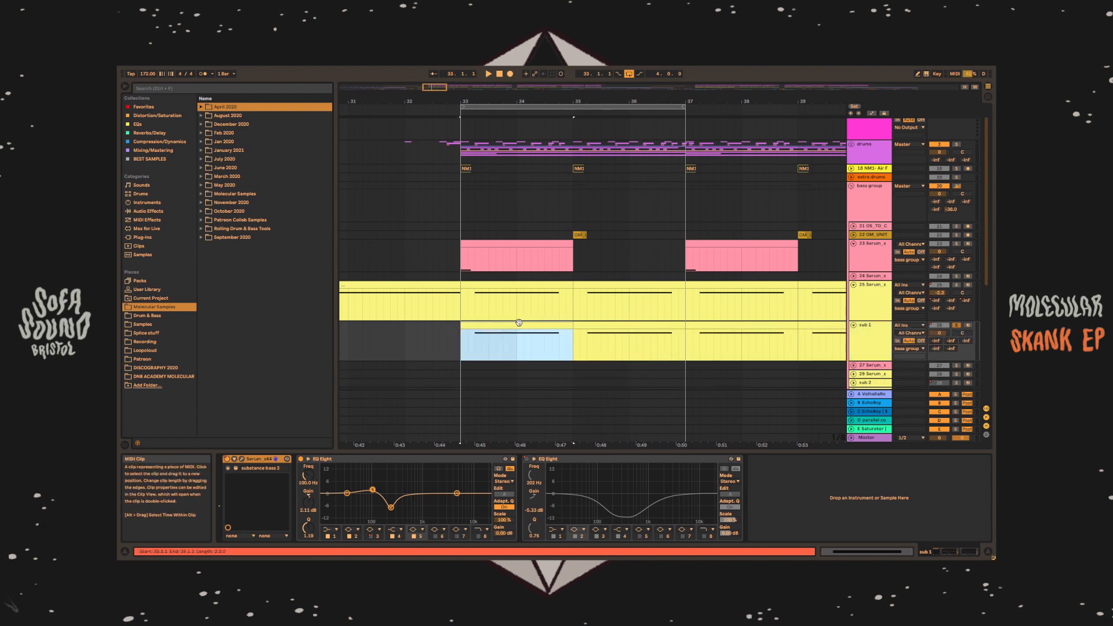
left_click(238, 458)
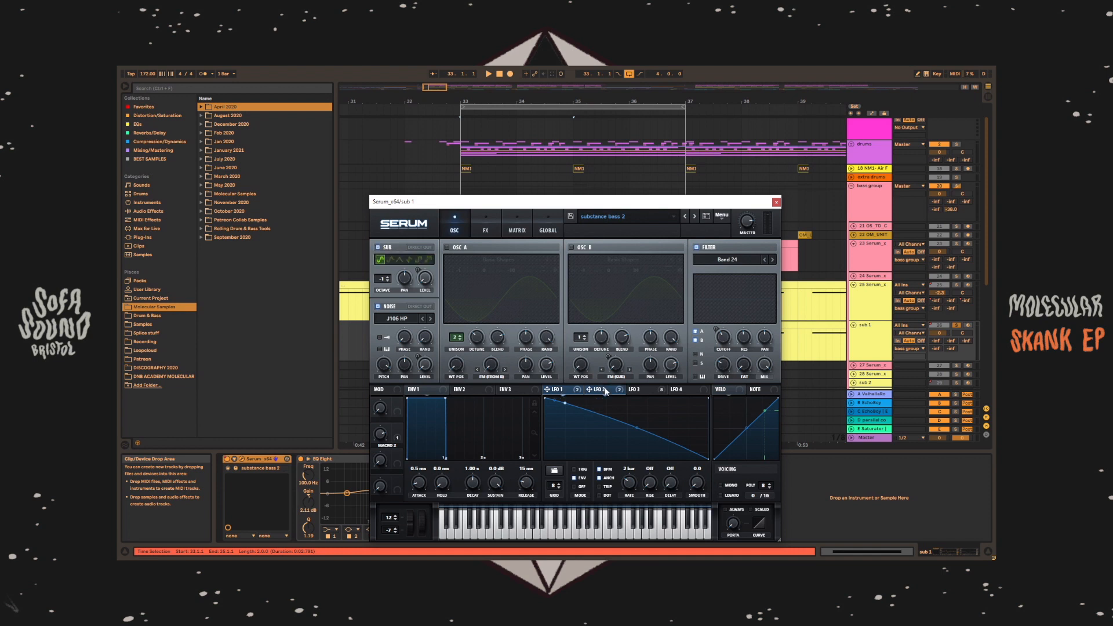
- Show the LFO 3 shape in the sub 1 Serum patch and audition notes on its keyboard
left_click(647, 391)
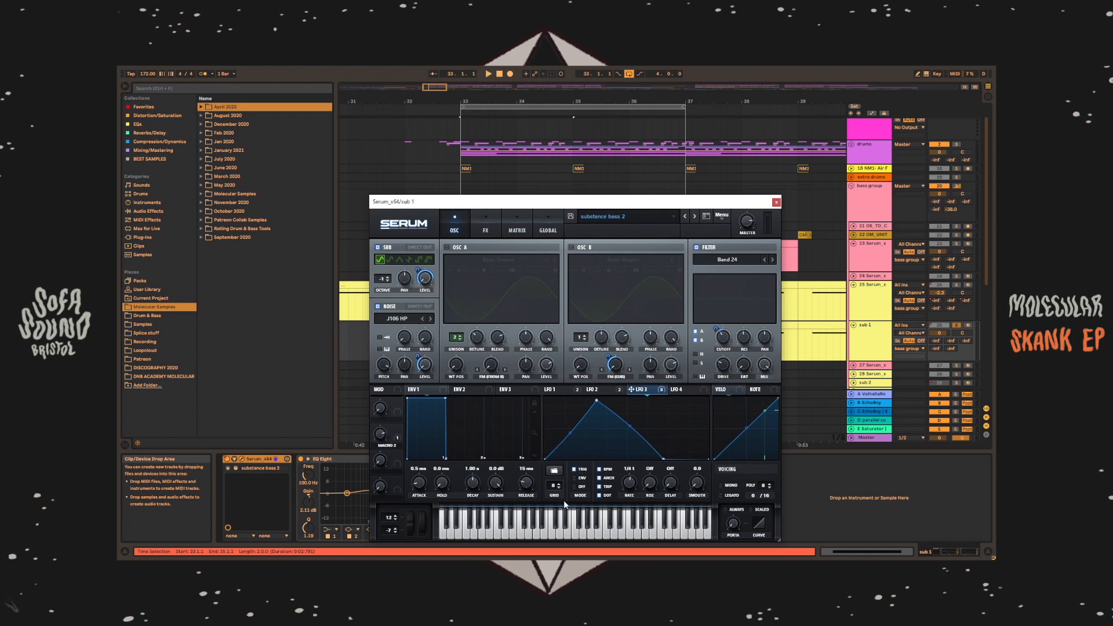
left_click(508, 535)
left_click(524, 533)
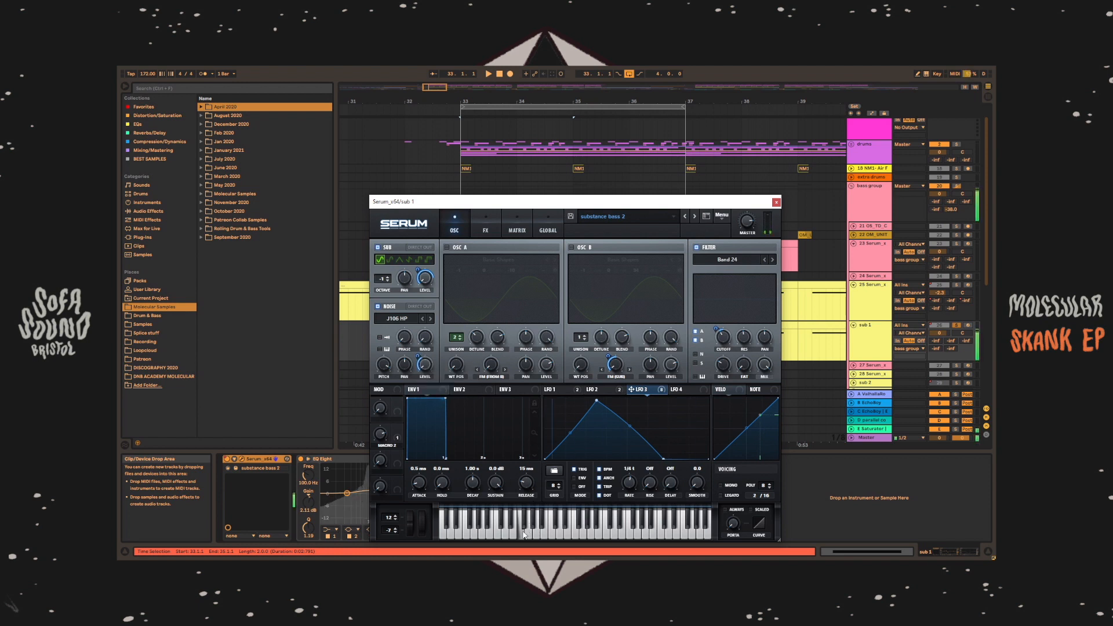
- Compare the sub 1 patch with the noise oscillator off and back on by auditioning a note each time
left_click(378, 306)
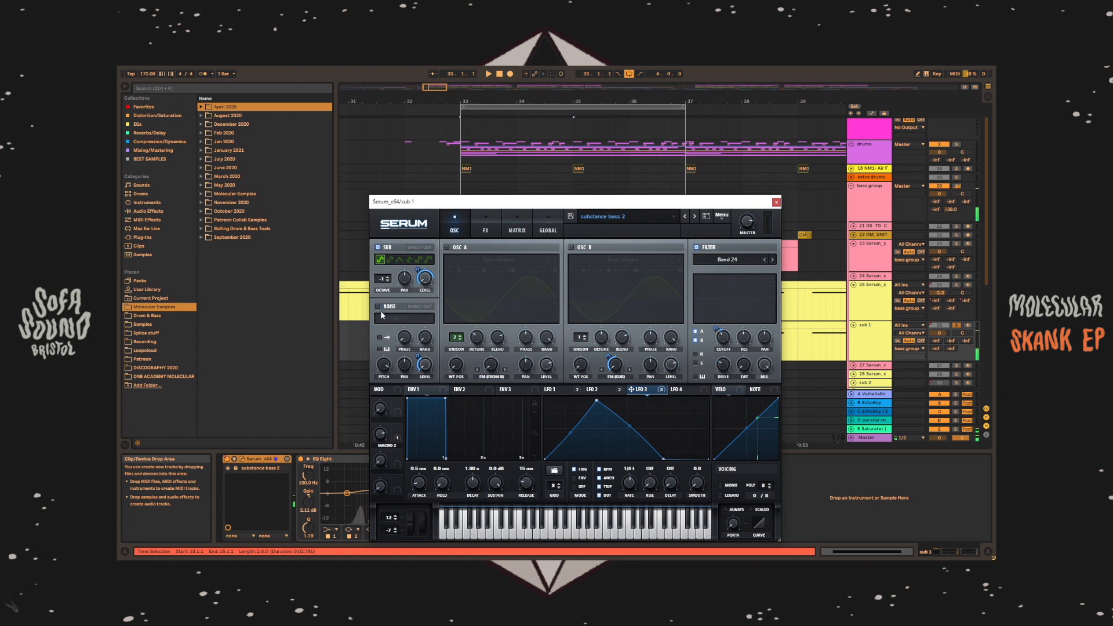
left_click(496, 533)
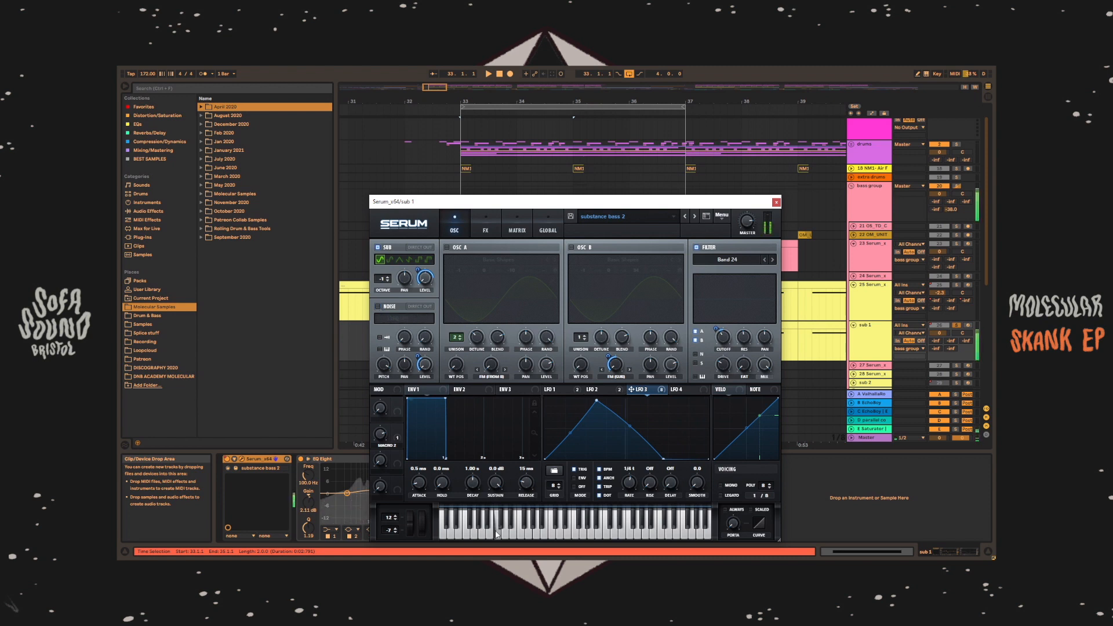
left_click(378, 306)
left_click(492, 530)
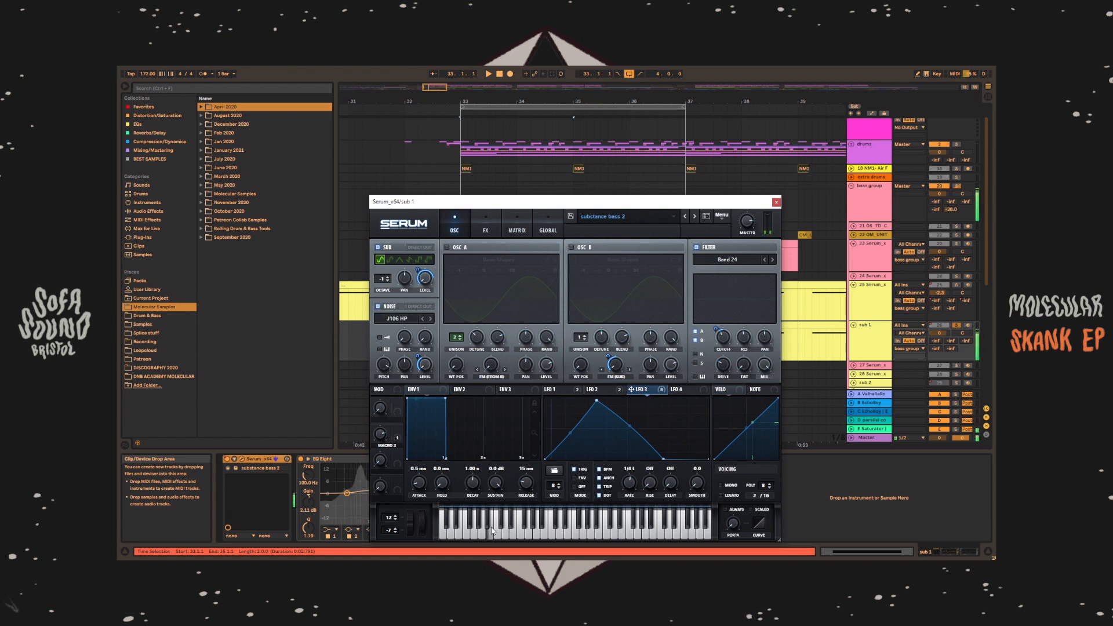
- Show the effects page of the sub 1 Serum patch and examine the distortion drive
left_click(495, 221)
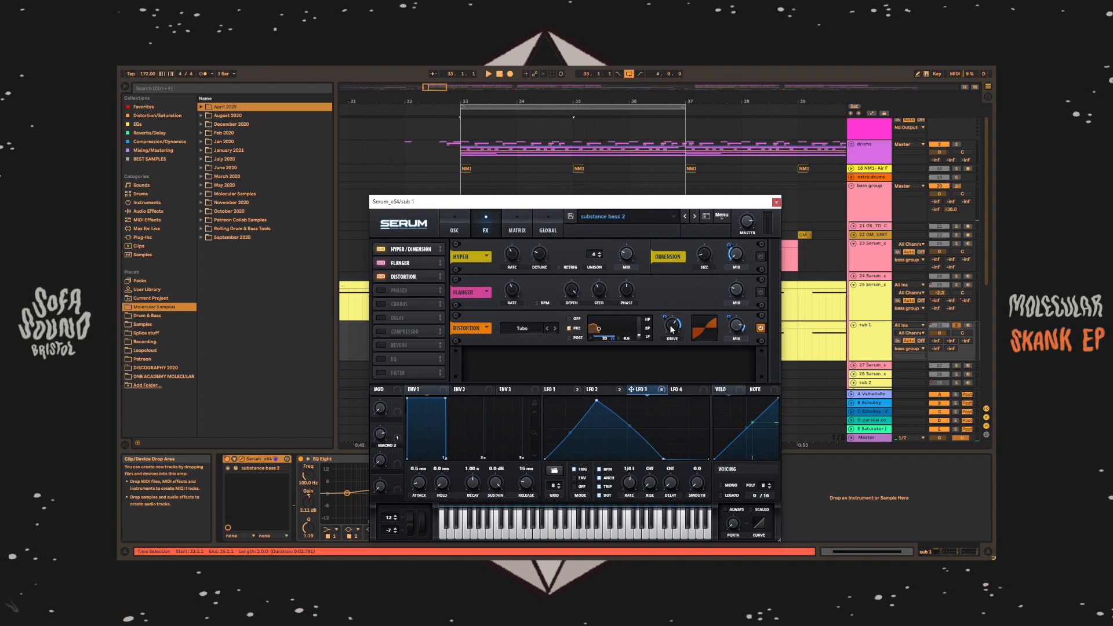
mouse_move(670, 328)
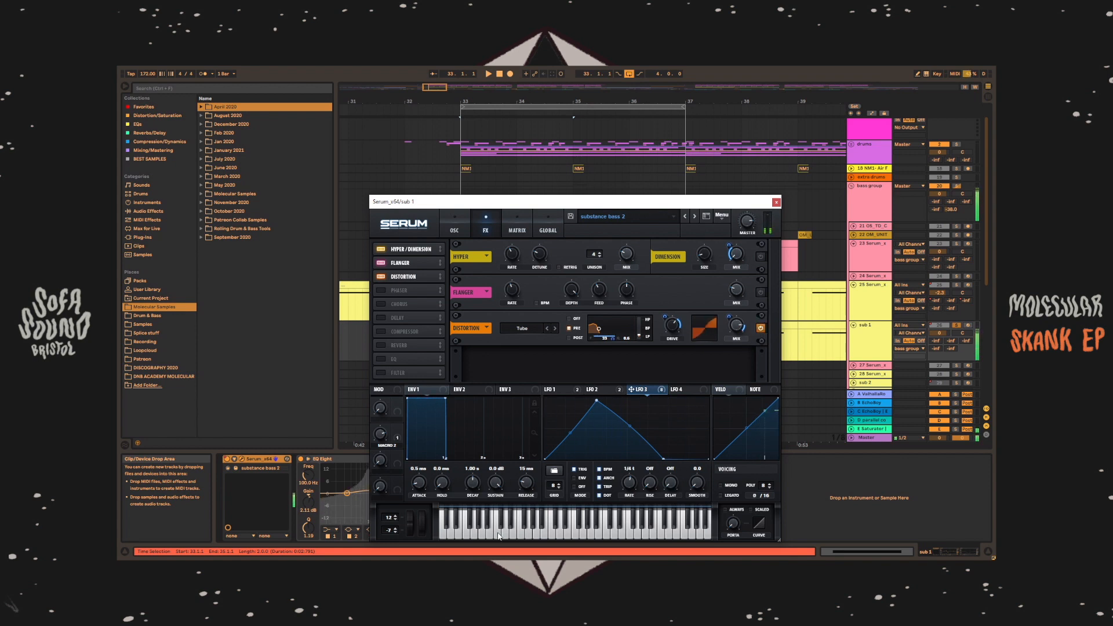
- Inspect the distortion drive's modulation in the sub 1 patch, close Serum and select the track's first EQ Eight
right_click(674, 329)
mouse_move(673, 328)
left_mouse_down()
mouse_move(676, 304)
mouse_move(673, 326)
left_mouse_up()
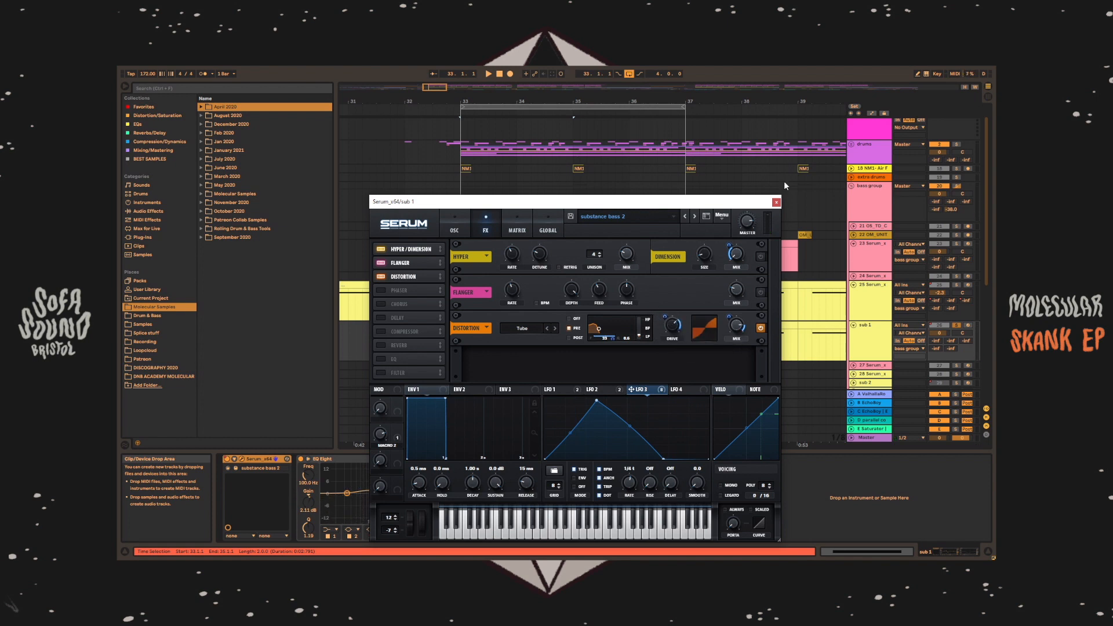
left_click(775, 202)
left_click(349, 459)
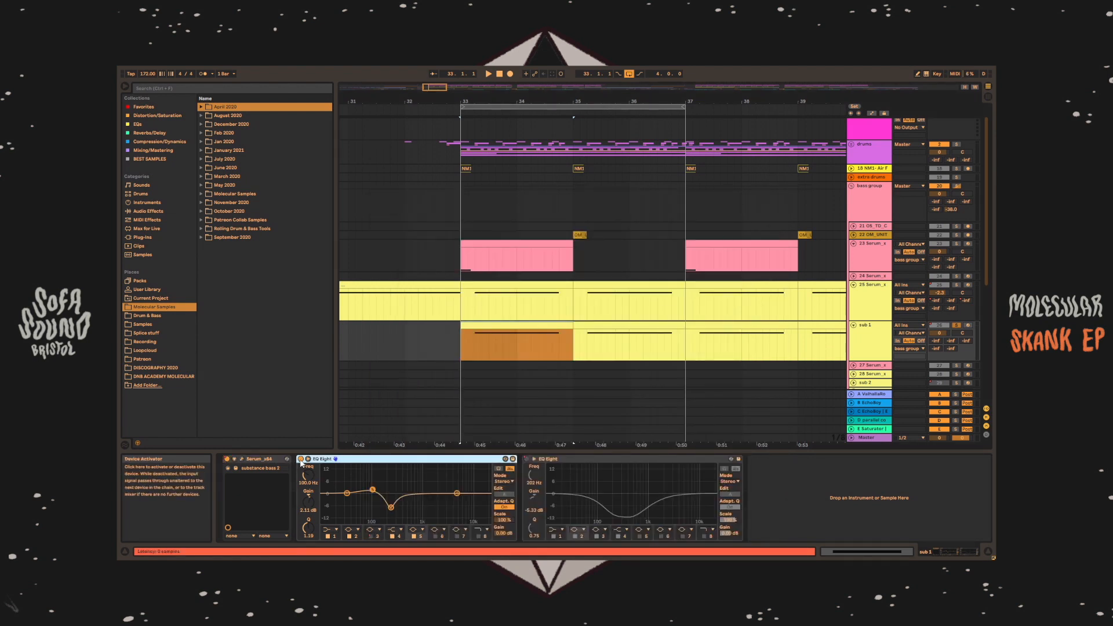
- Select the 25 Serum track's clip at bar 33 and collapse the effect devices in its chain
left_click(566, 286)
left_click(527, 286)
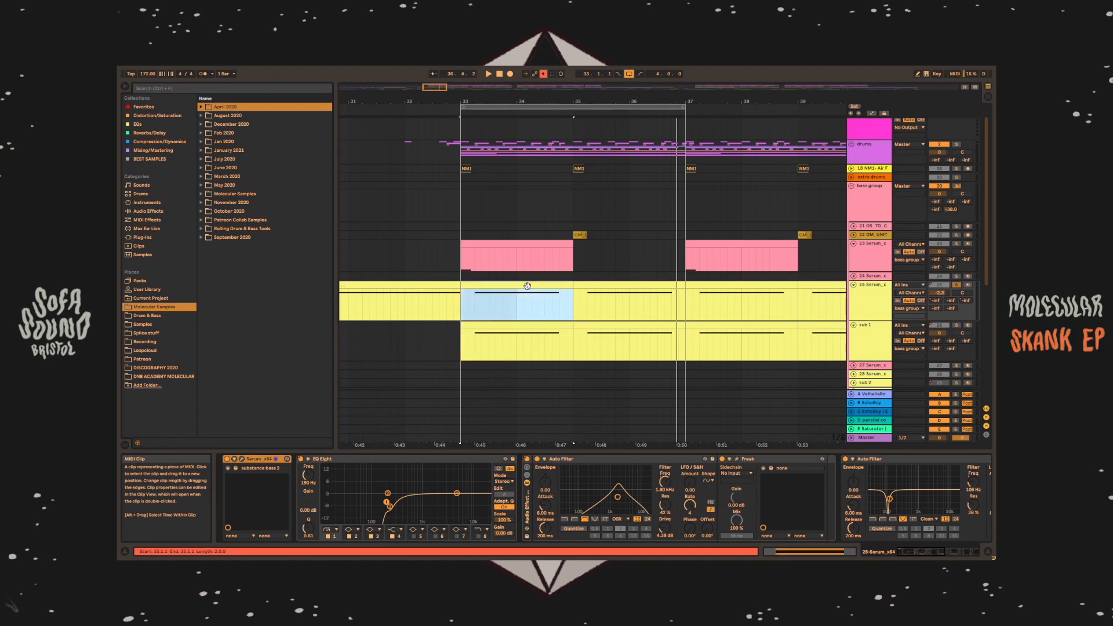
double_click(357, 459)
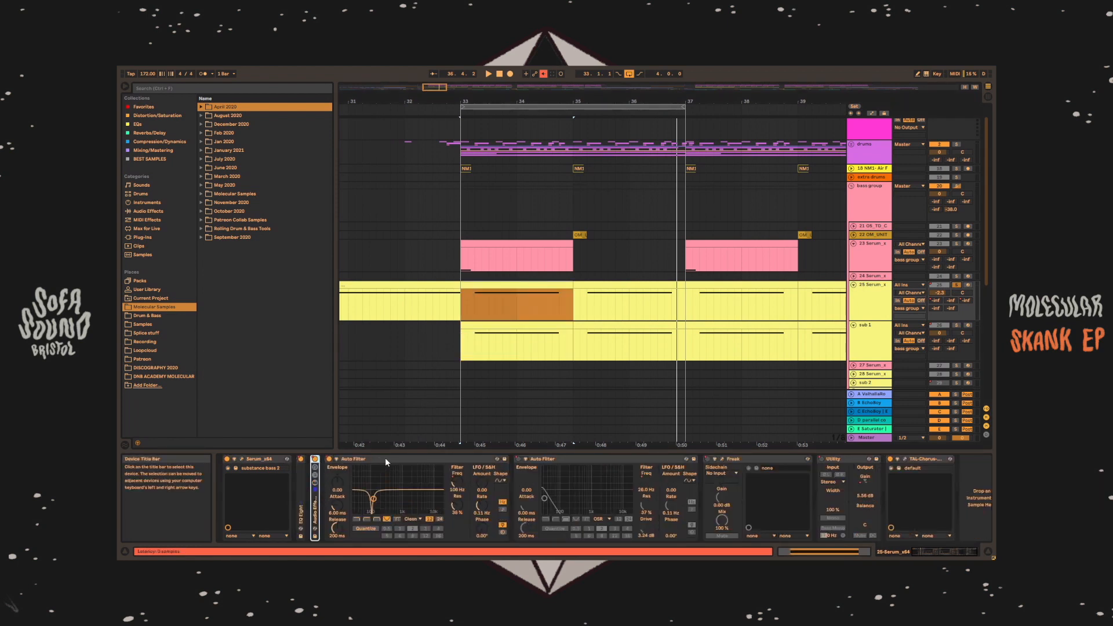
double_click(384, 458)
double_click(412, 458)
double_click(424, 458)
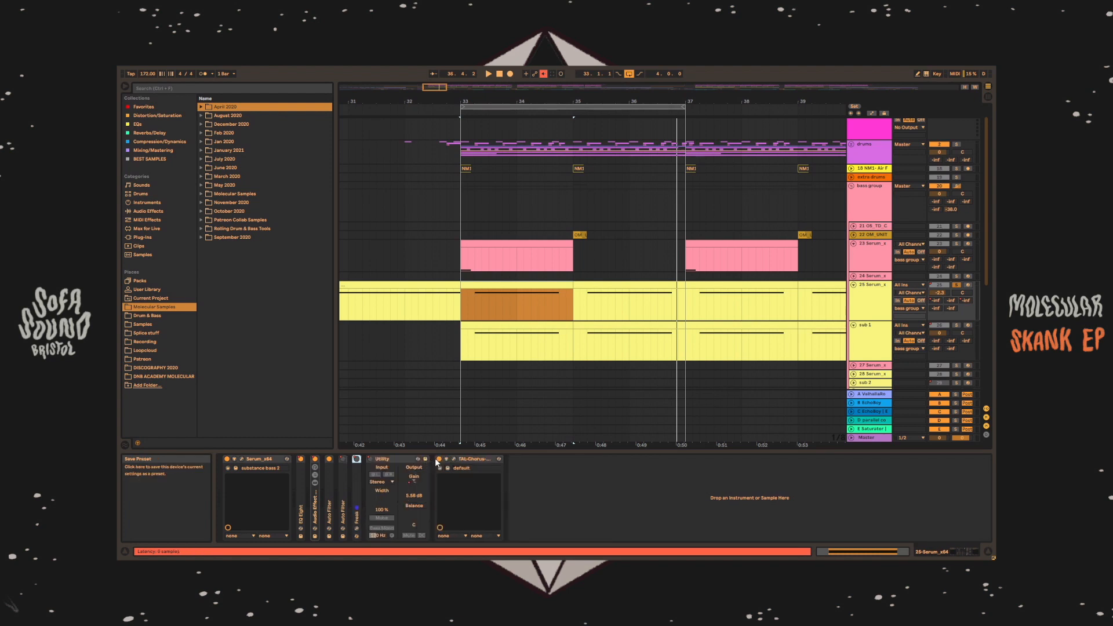
double_click(465, 459)
double_click(383, 458)
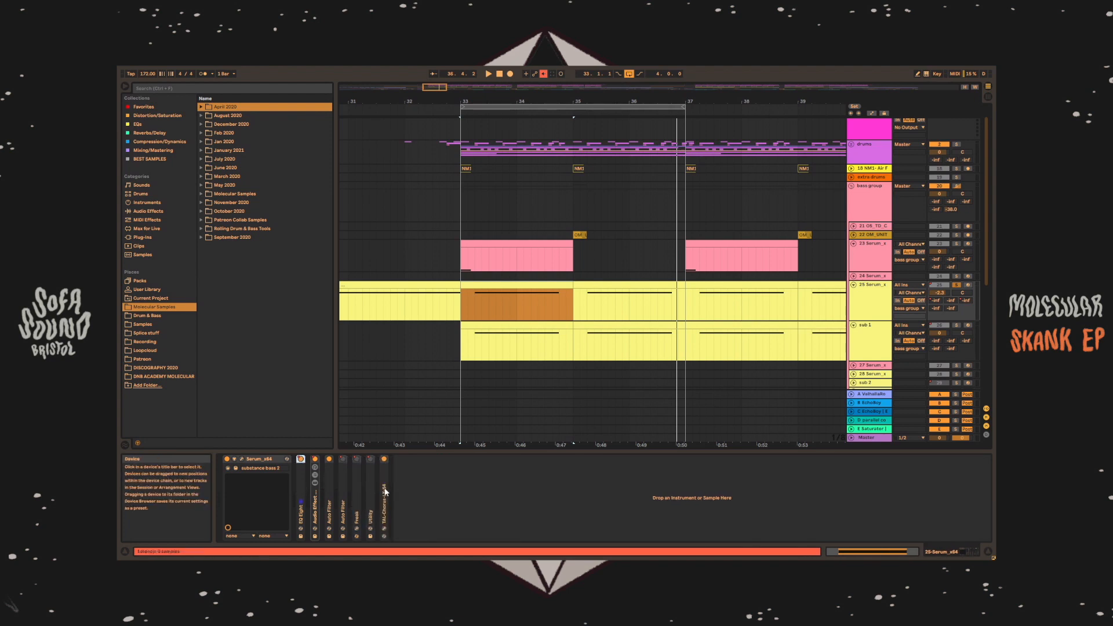
- Group all effects after Serum, from EQ Eight to TAL-Chorus, into a rack and compare playback with it bypassed and active
left_click(385, 491, "shift")
key("ctrl+g")
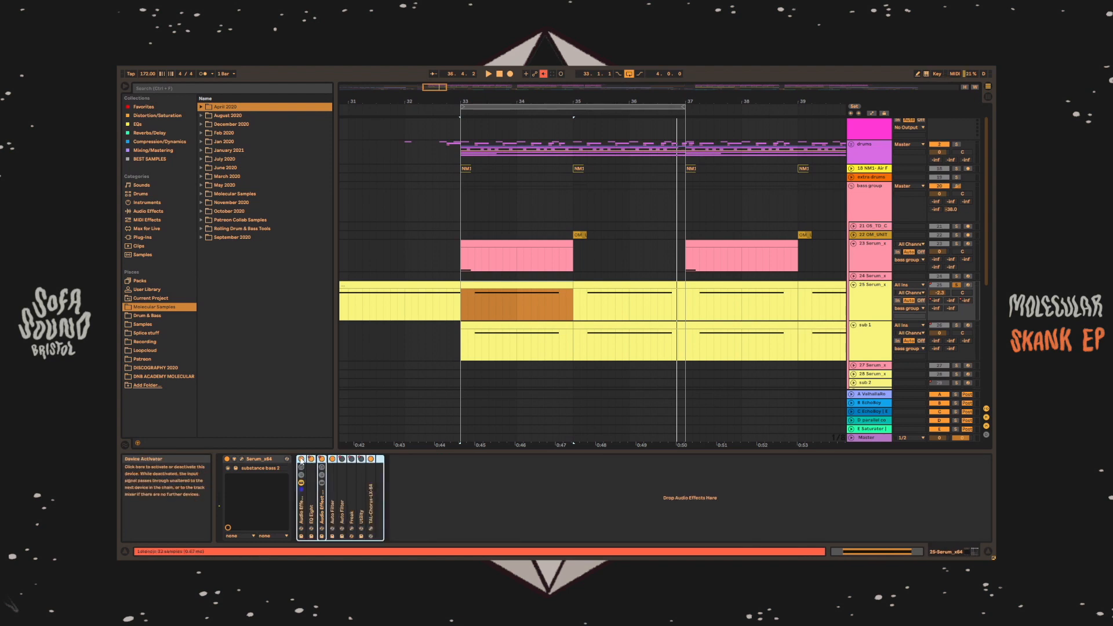
key("space")
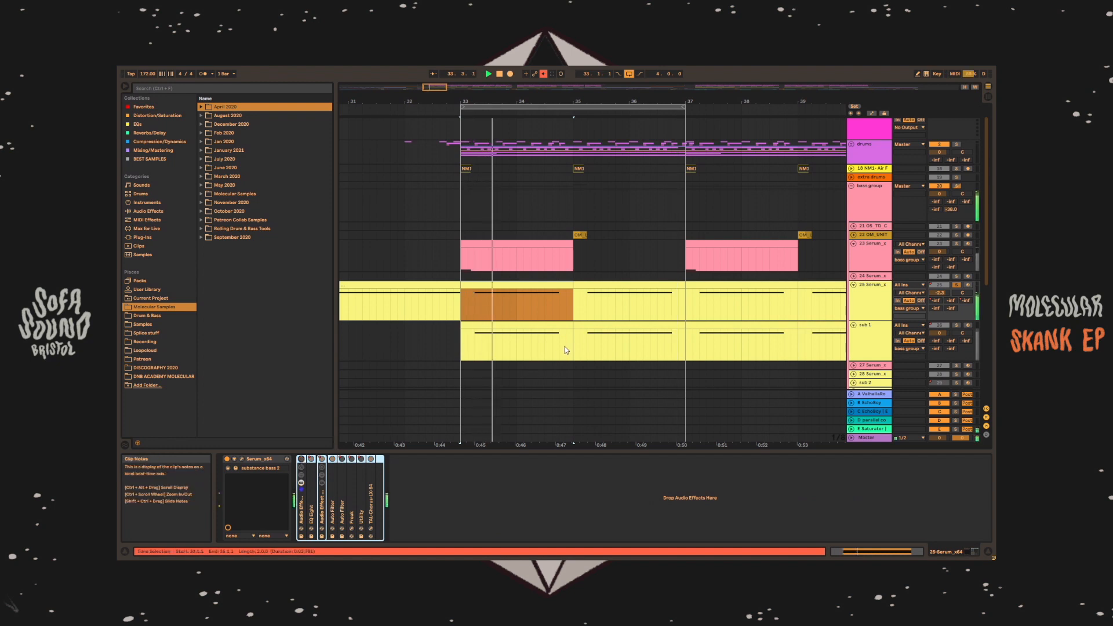
left_click(302, 459)
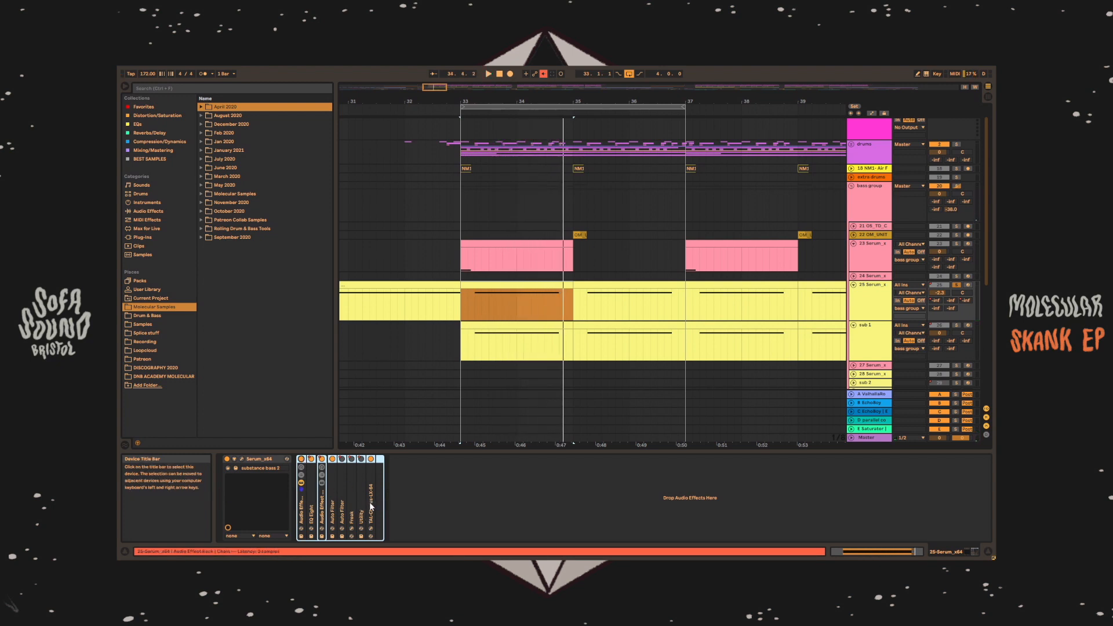
- Expand the Freak device on the 25 Serum track, show its plug-in, then close and collapse it
double_click(352, 500)
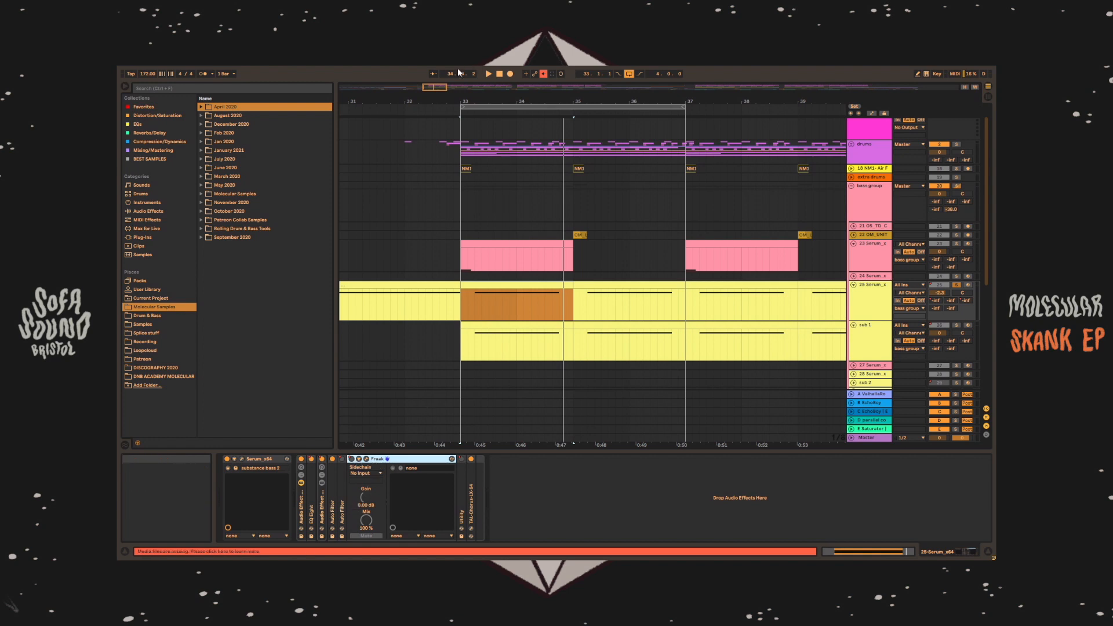
left_click_drag(433, 87, 433, 37)
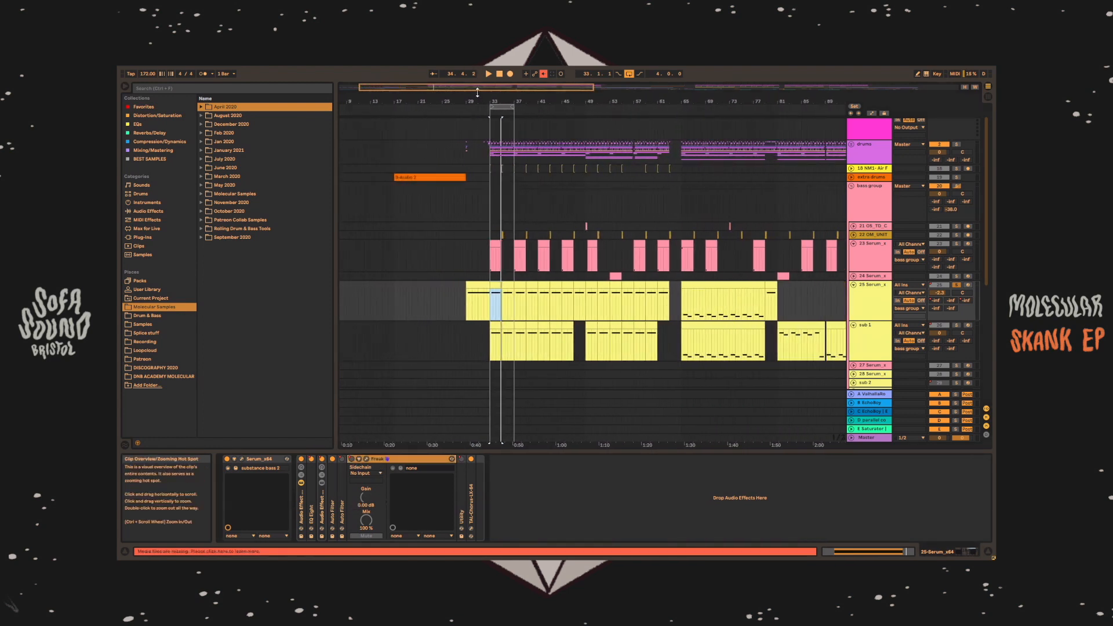
left_click_drag(468, 87, 443, 144)
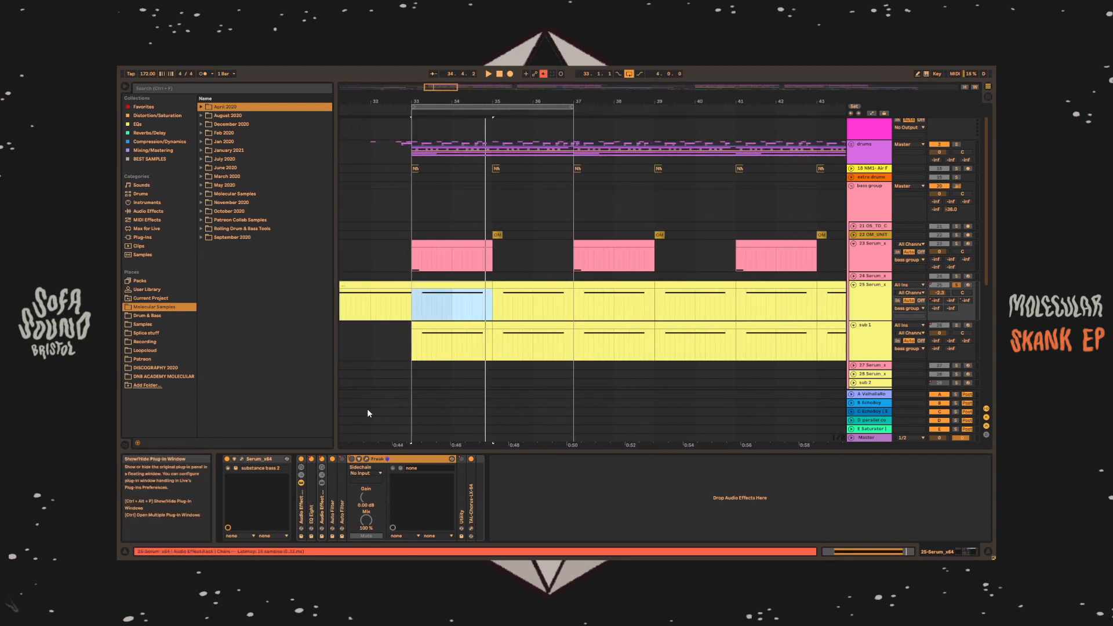
left_click(366, 458)
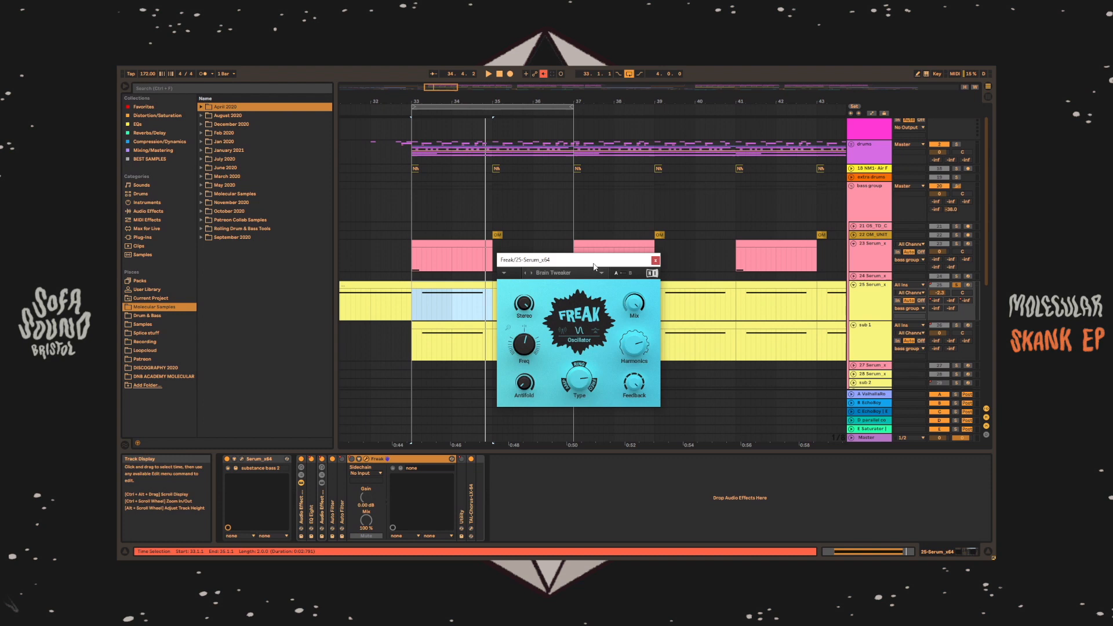
left_click(655, 261)
double_click(382, 459)
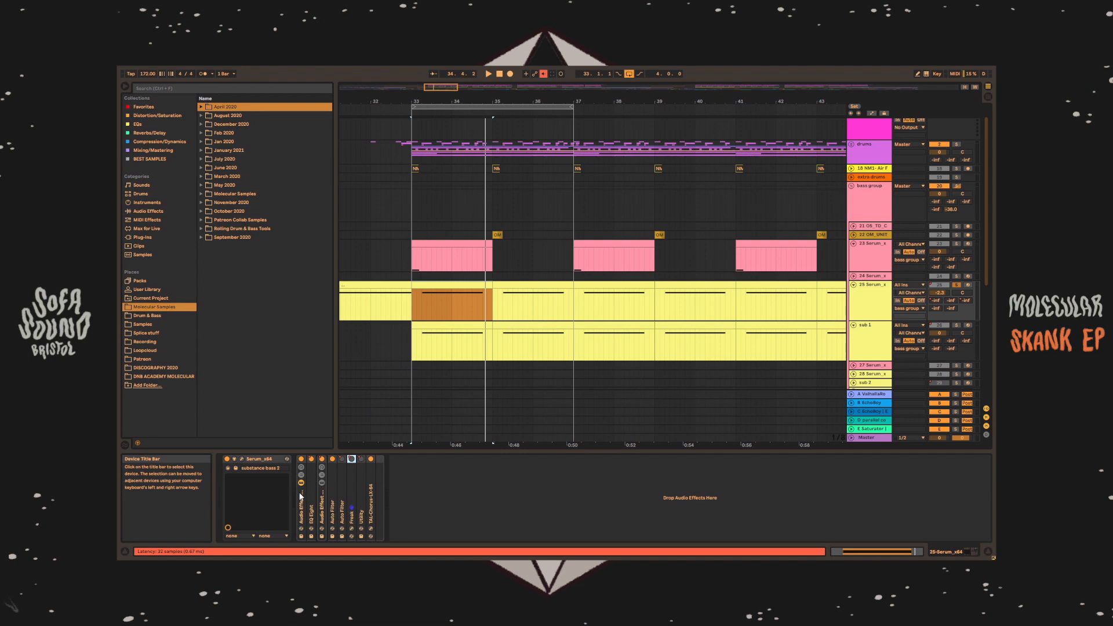
- Open the 25 Serum track's Serum patch and show the shapes of LFO 1, LFO 2 and LFO 3
left_click(243, 458)
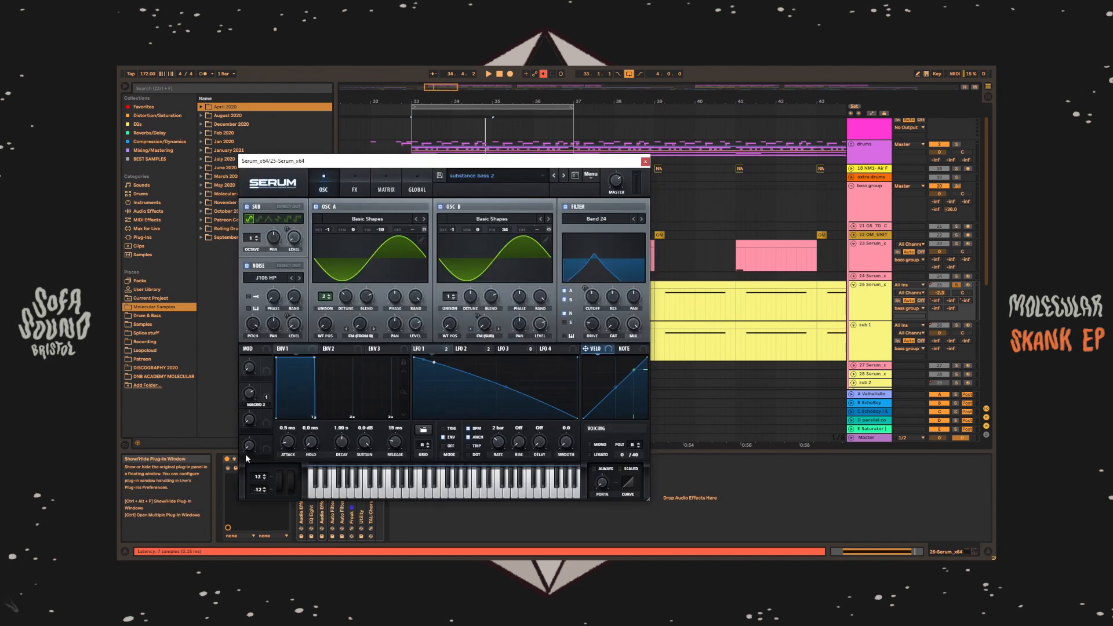
left_click_drag(478, 161, 611, 163)
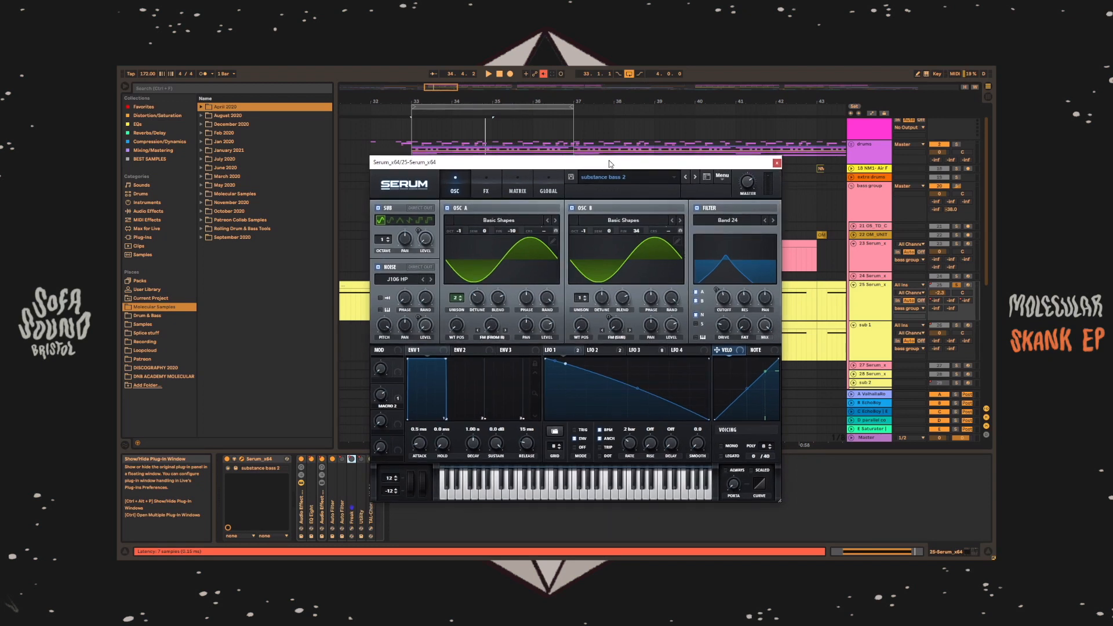
left_click(605, 351)
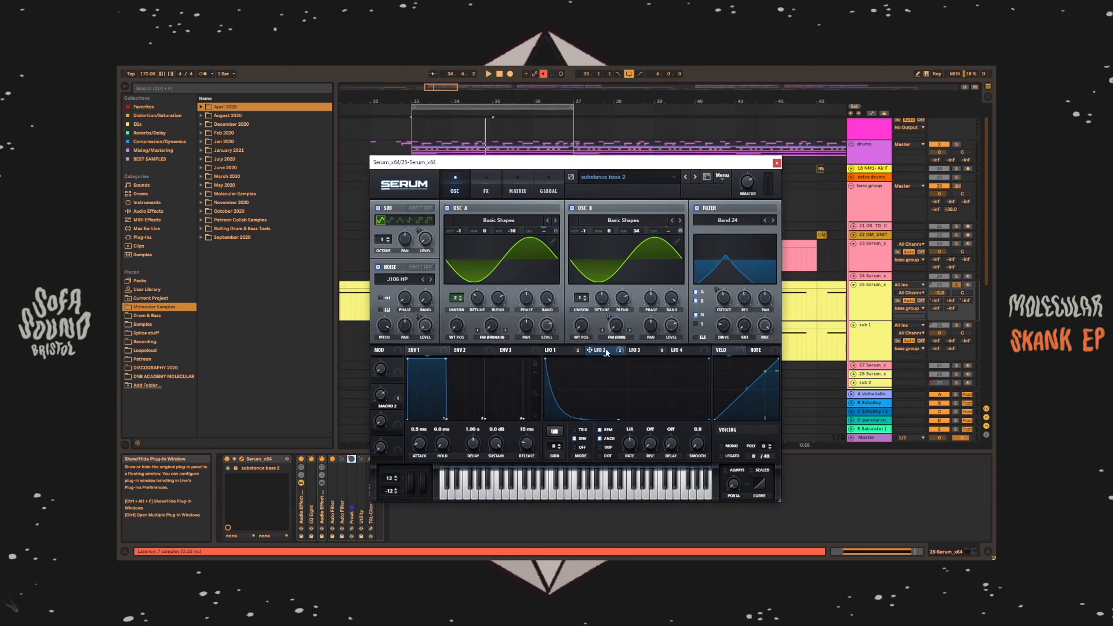
left_click(632, 351)
left_click(570, 351)
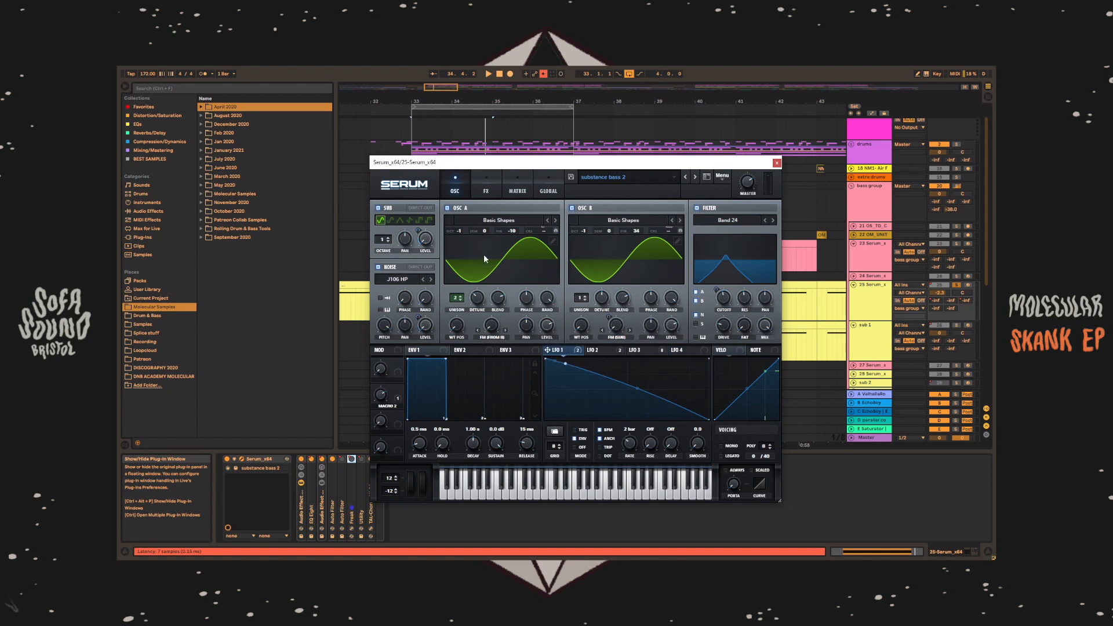
left_click(606, 351)
left_click(641, 351)
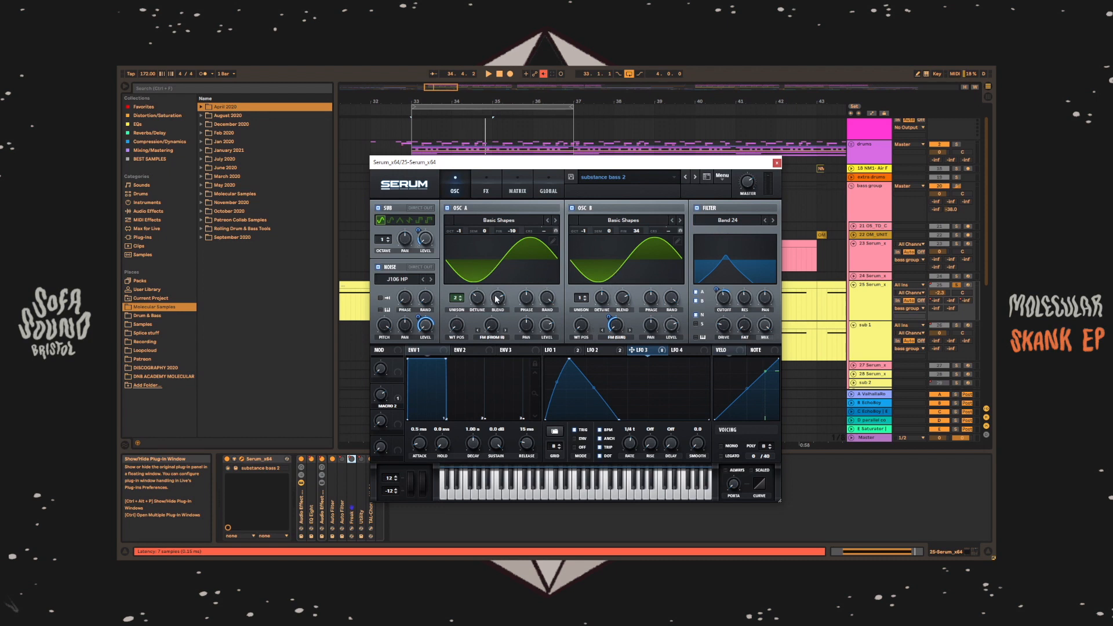
- Go through the LFO shapes once more and list the modulation destinations of LFO 3
left_click(610, 350)
left_click(557, 349)
left_click(614, 349)
left_click(643, 348)
right_click(641, 353)
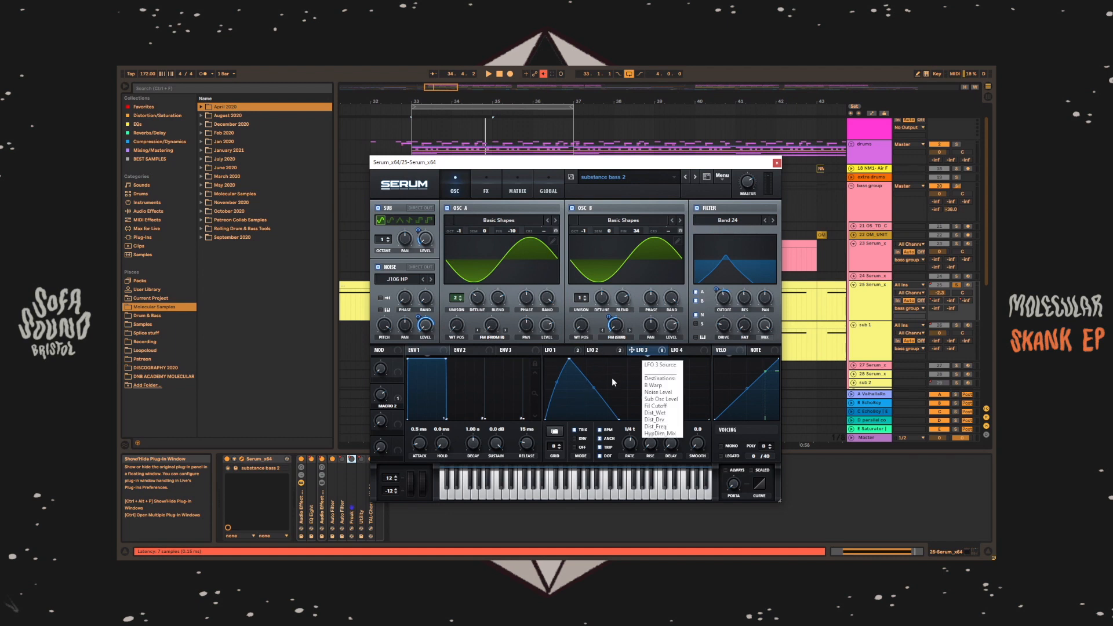
left_click(611, 379)
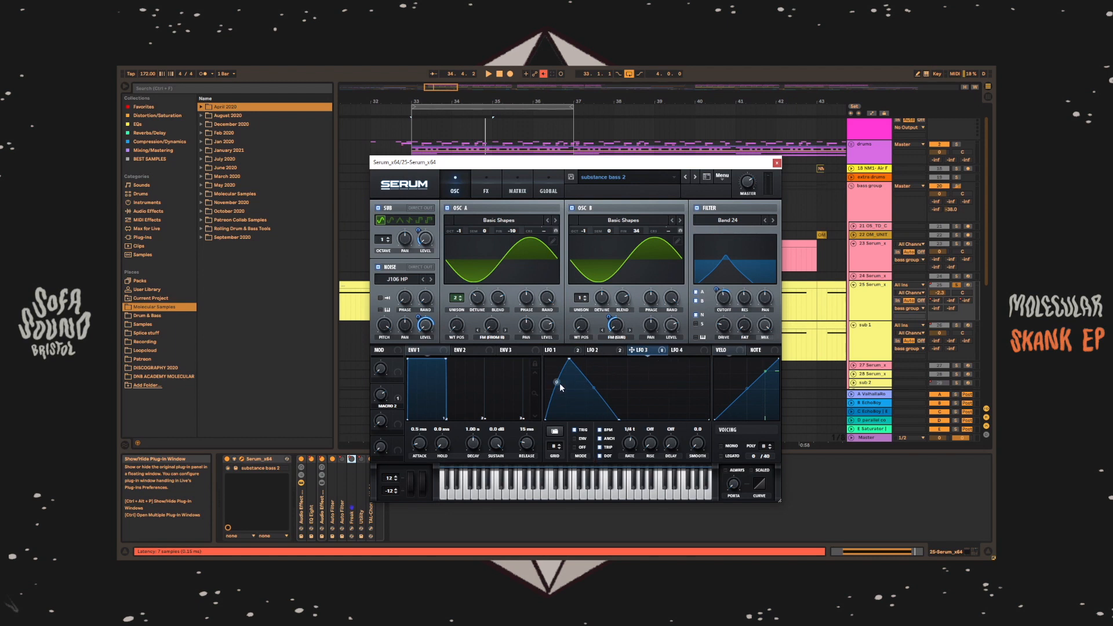
- Switch off the Serum filter and audition the patch on its keyboard and in the loop
left_click_drag(572, 163, 538, 162)
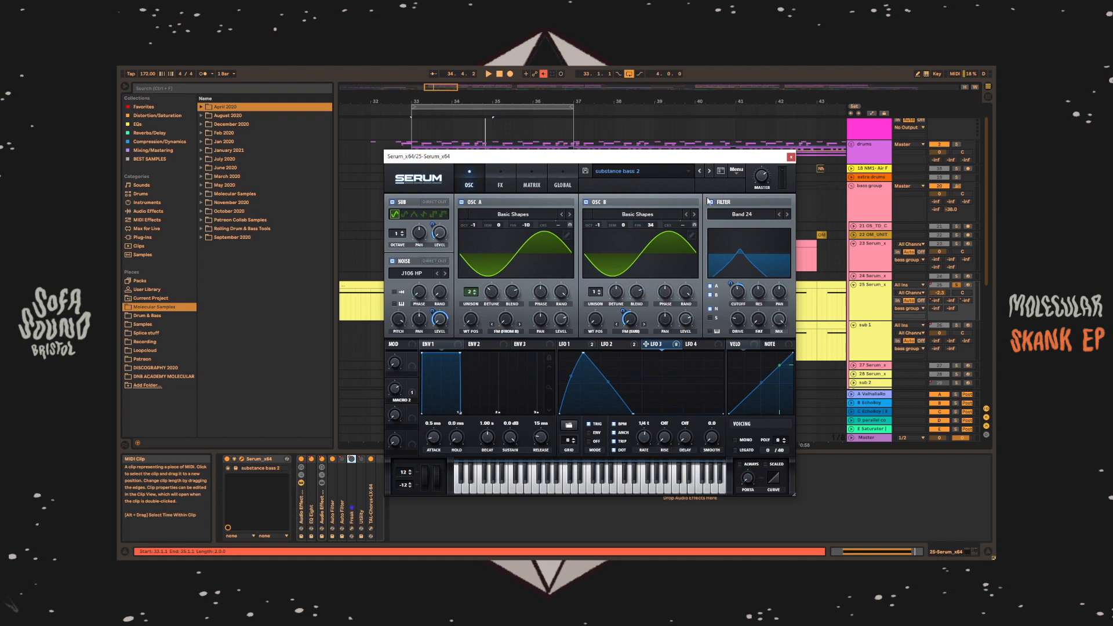
left_click(709, 202)
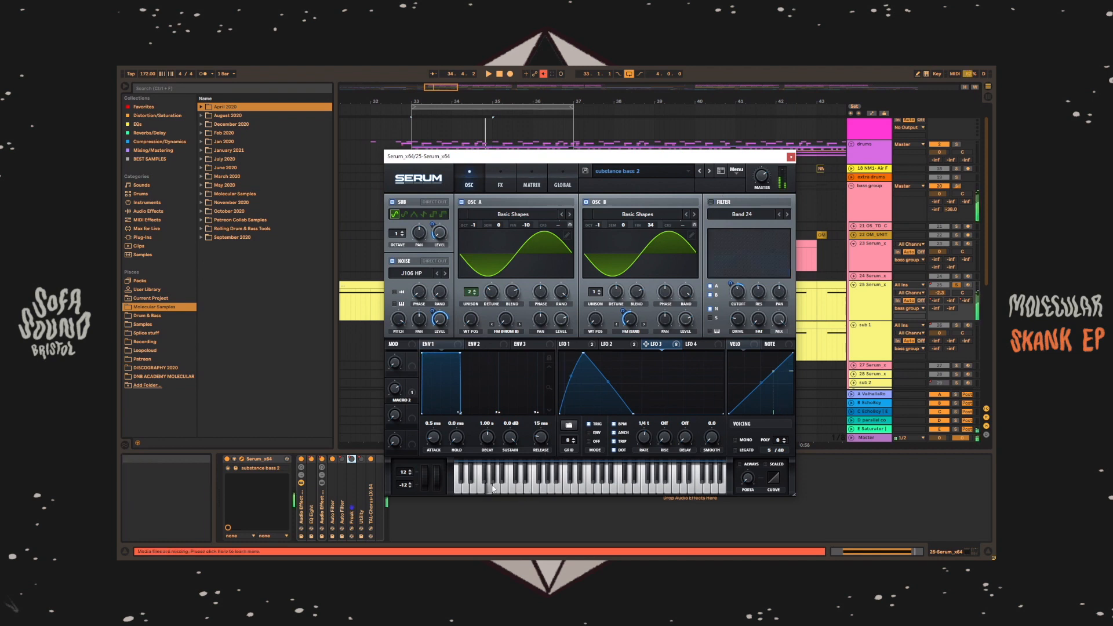
left_click(573, 491)
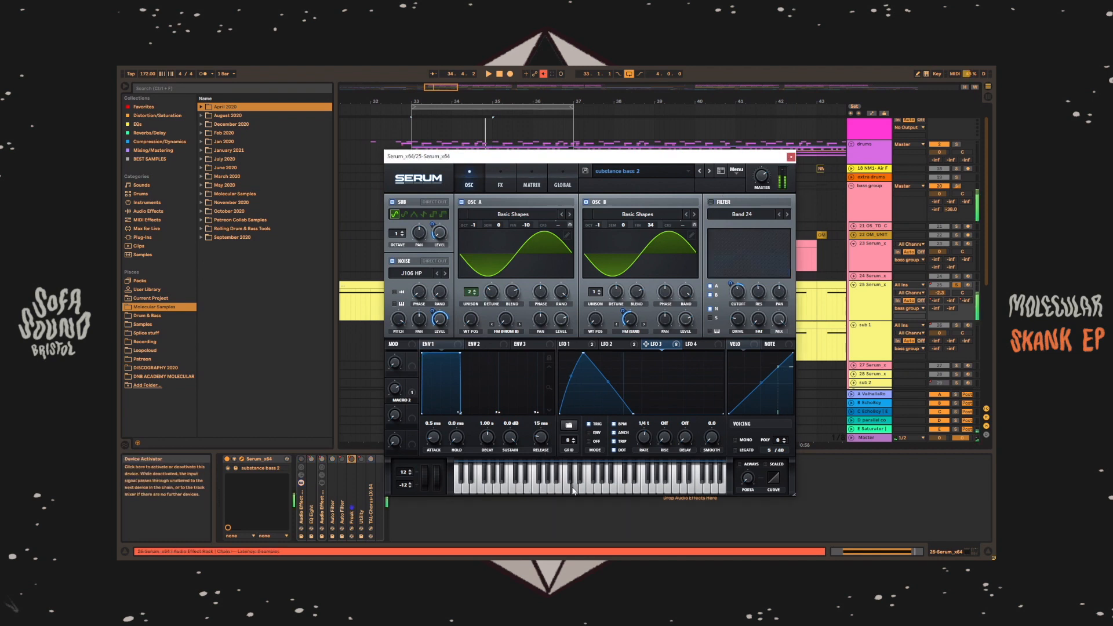
key("space")
key("space")
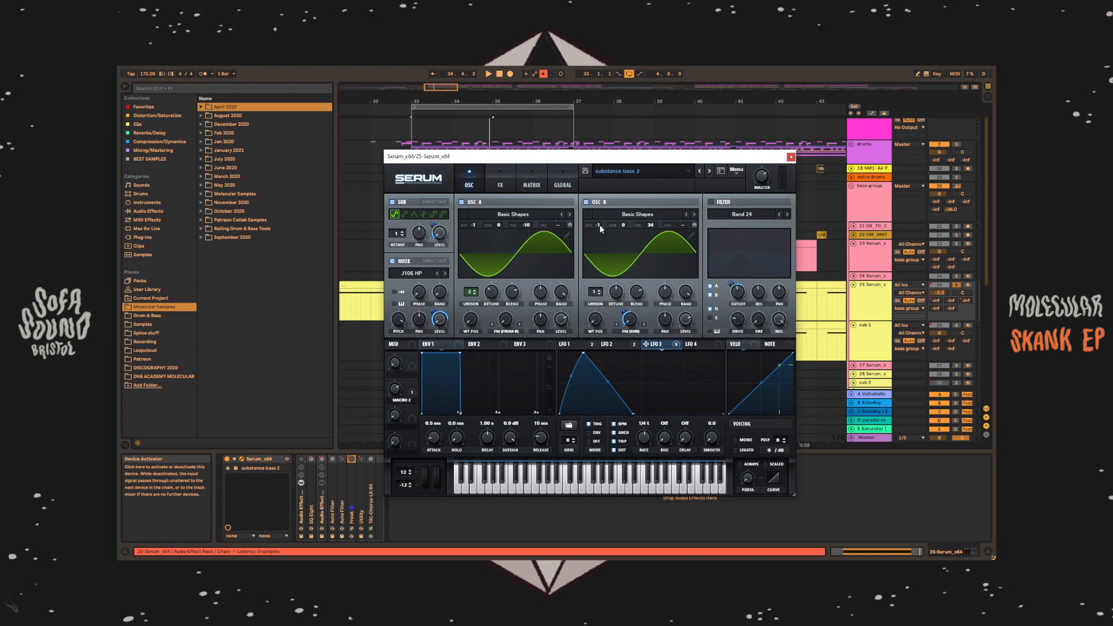
- Compare loop playback with the Serum filter on and off, leaving the filter on
left_click_drag(599, 225, 600, 238)
key("space")
left_click(710, 201)
key("space")
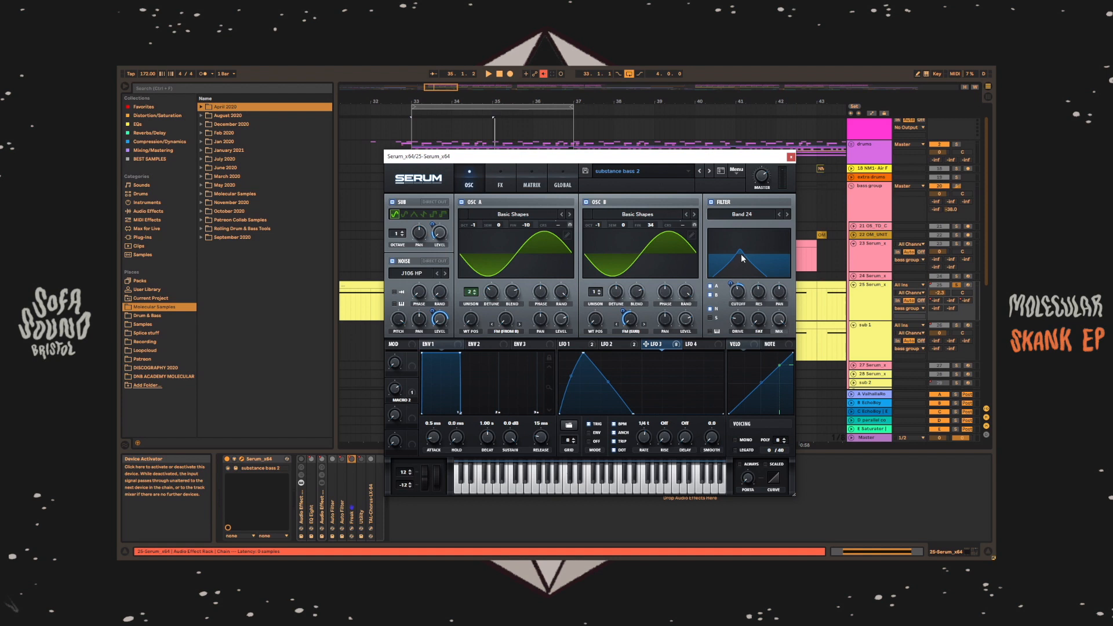
left_click(711, 202)
key("space")
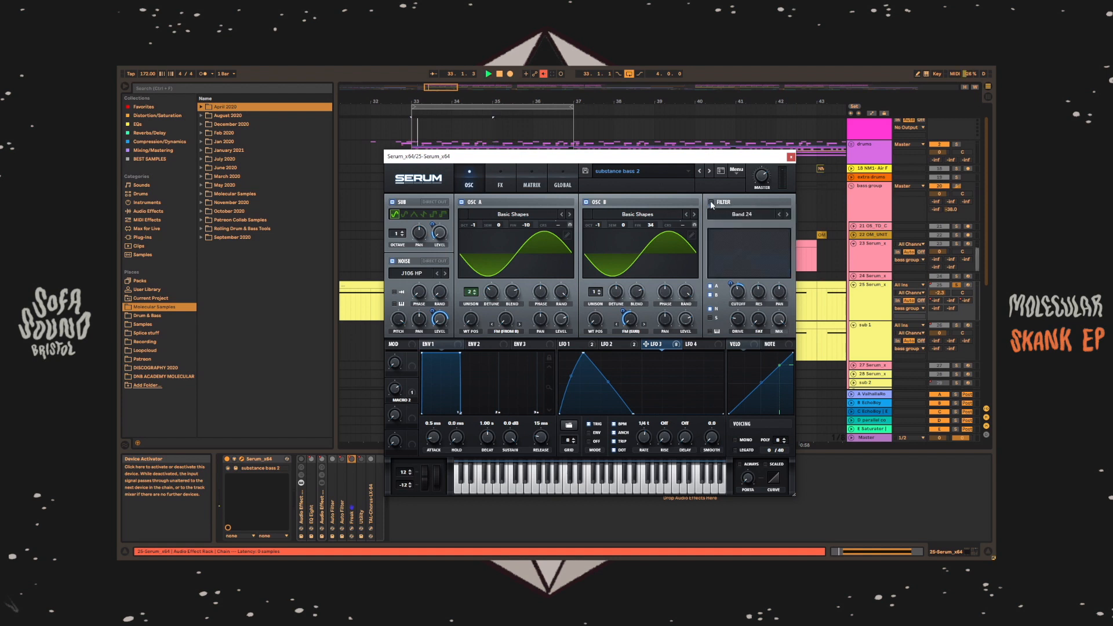
left_click(711, 202)
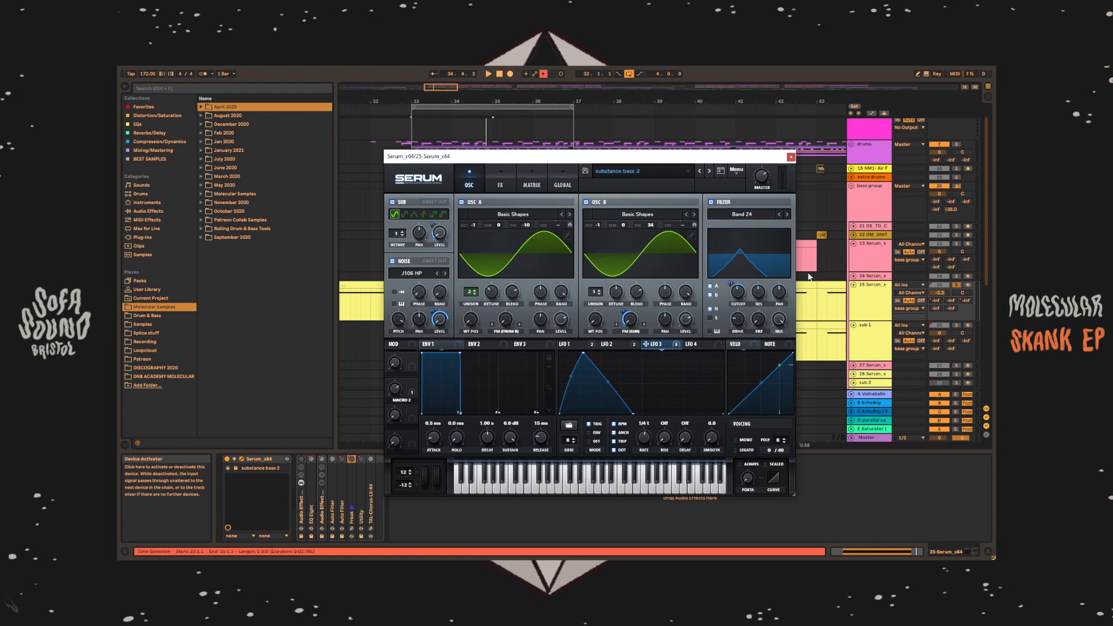
- Reset the fine tuning of oscillators A and B to 0 and play the loop
double_click(529, 231)
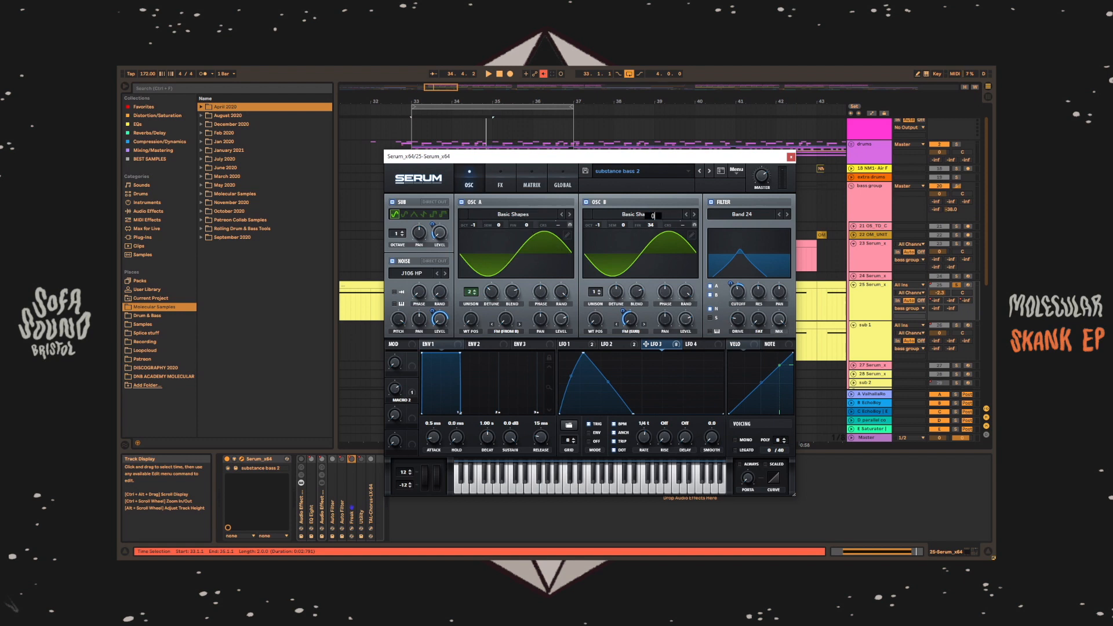
double_click(650, 227)
key("space")
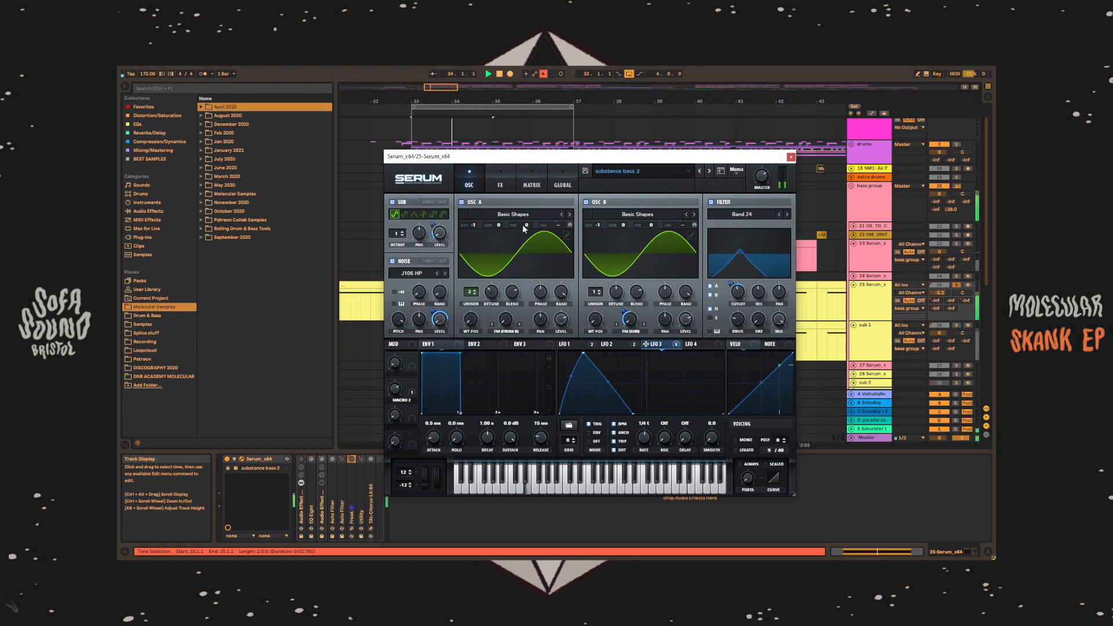
key("space")
- Set the fine tuning to -14 on oscillator A and 32 on oscillator B, and play the loop
left_click_drag(519, 230, 526, 236)
left_click_drag(651, 225, 656, 210)
key("space")
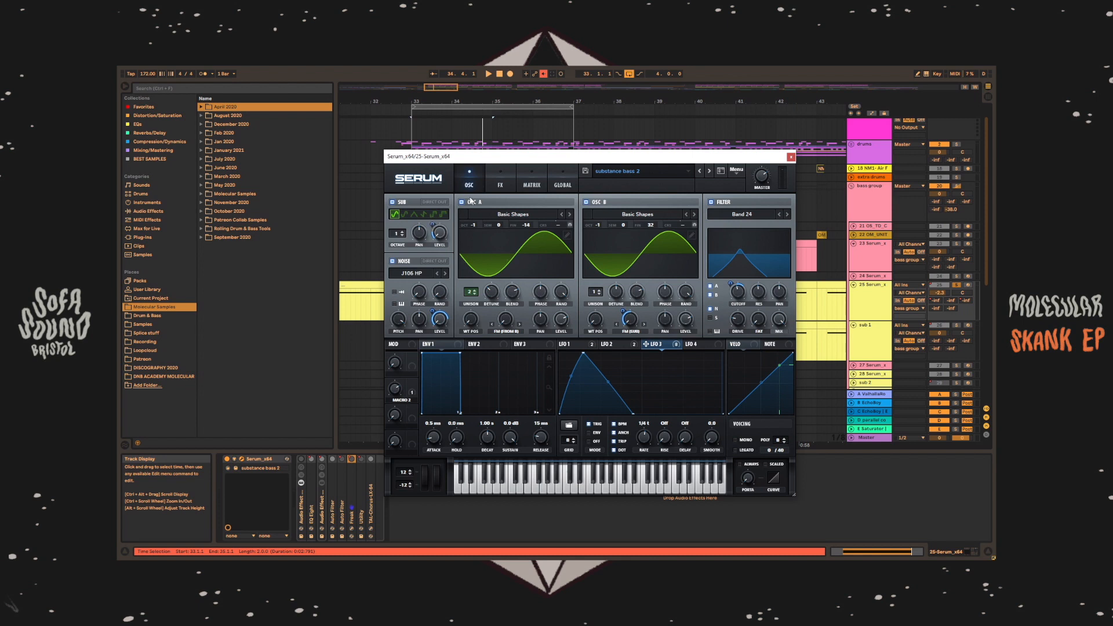
- Show the patch's effects page and compare playback with hyper/dimension, flanger and chorus bypassed, re-enabling all three
left_click(496, 184)
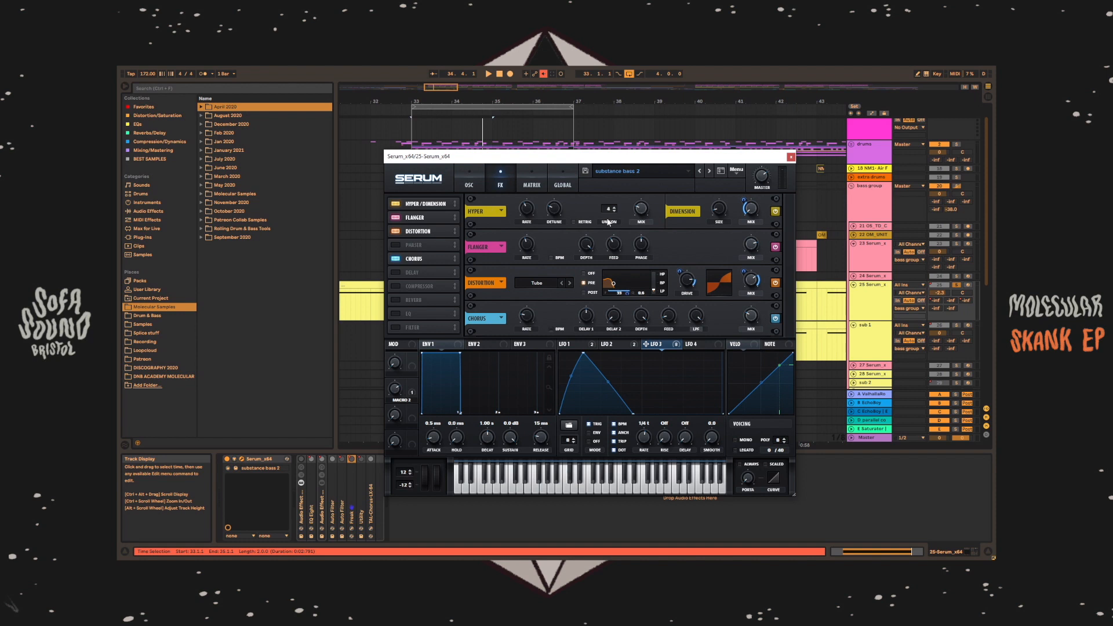
key("space")
left_click(776, 212)
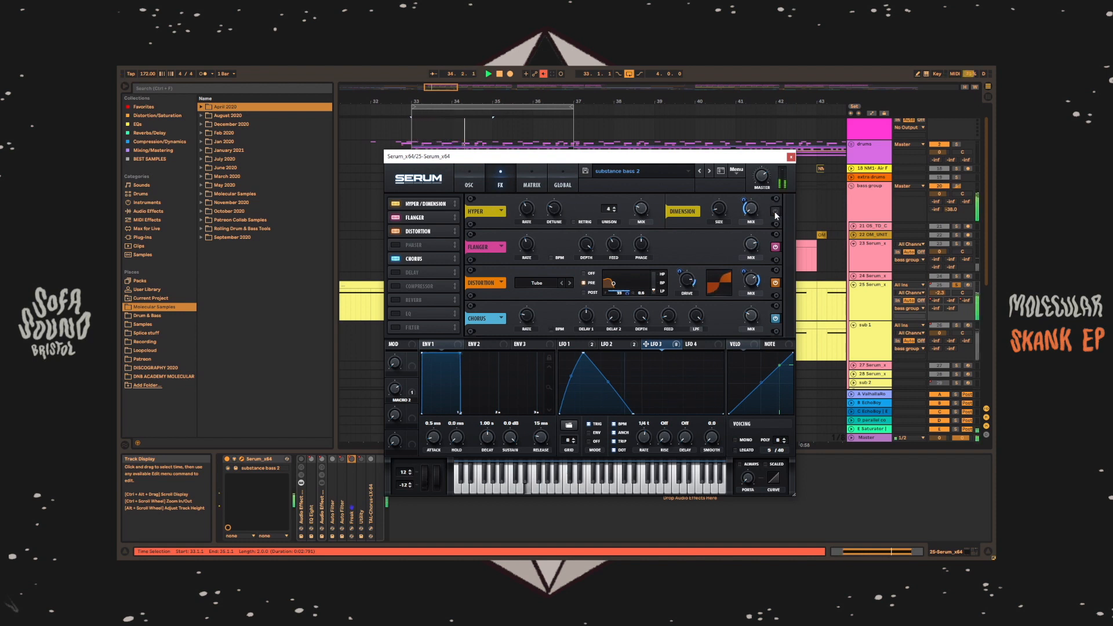
left_click(776, 212)
left_click(776, 212)
left_click(774, 248)
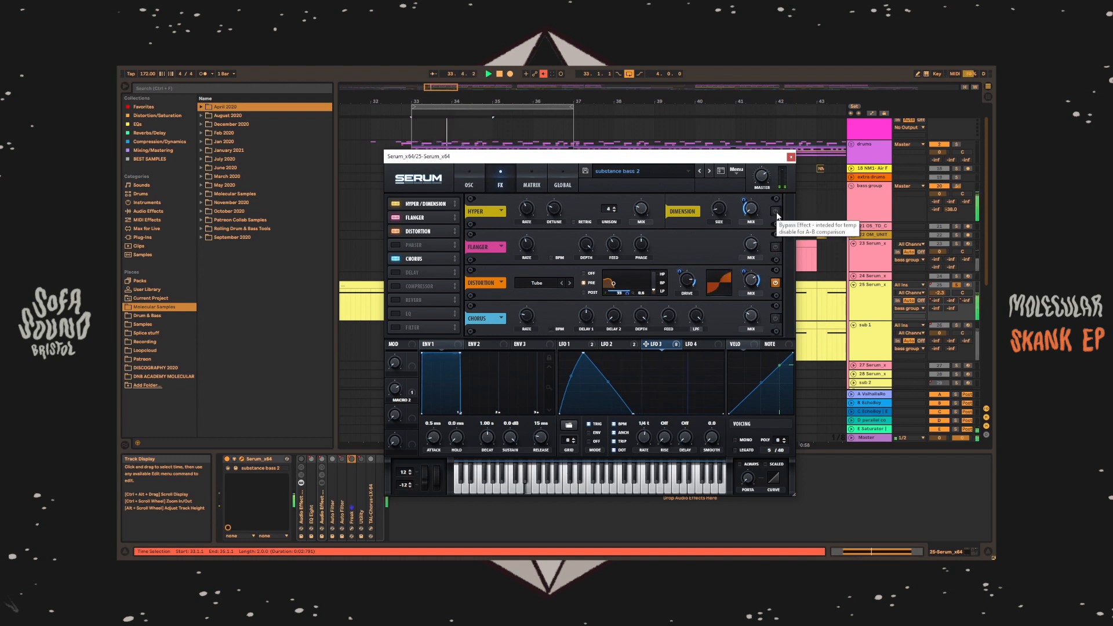
left_click(775, 212)
left_click(775, 247)
left_click(775, 319)
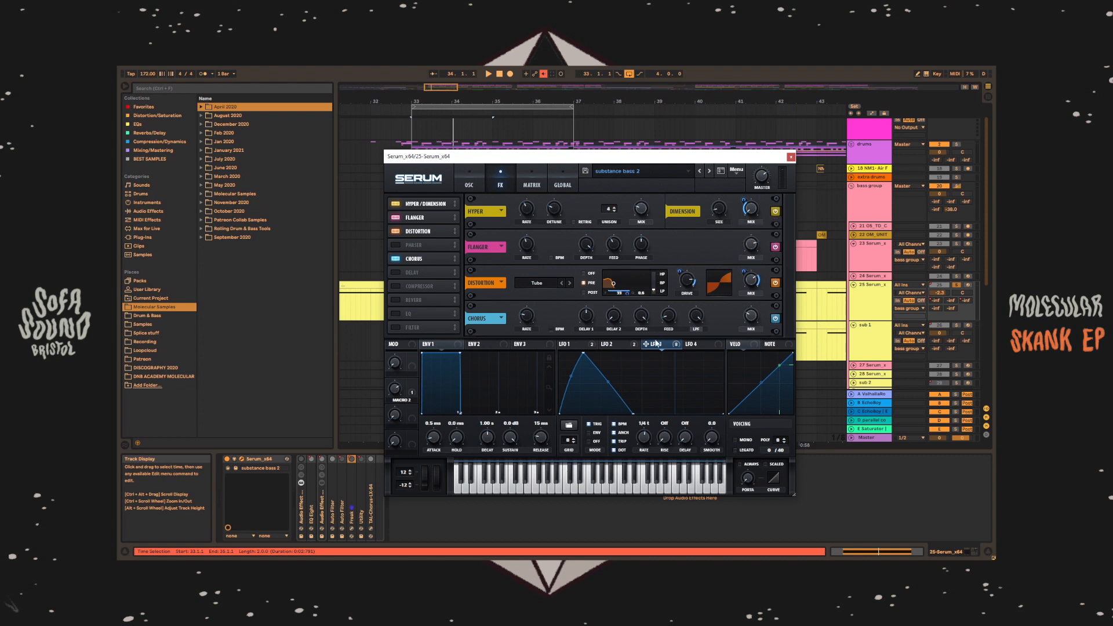
- Play the bass loop to check how the EQ Eight's 190 Hz low cut shapes the Serum patch
mouse_move(655, 346)
left_click(774, 248)
key("space")
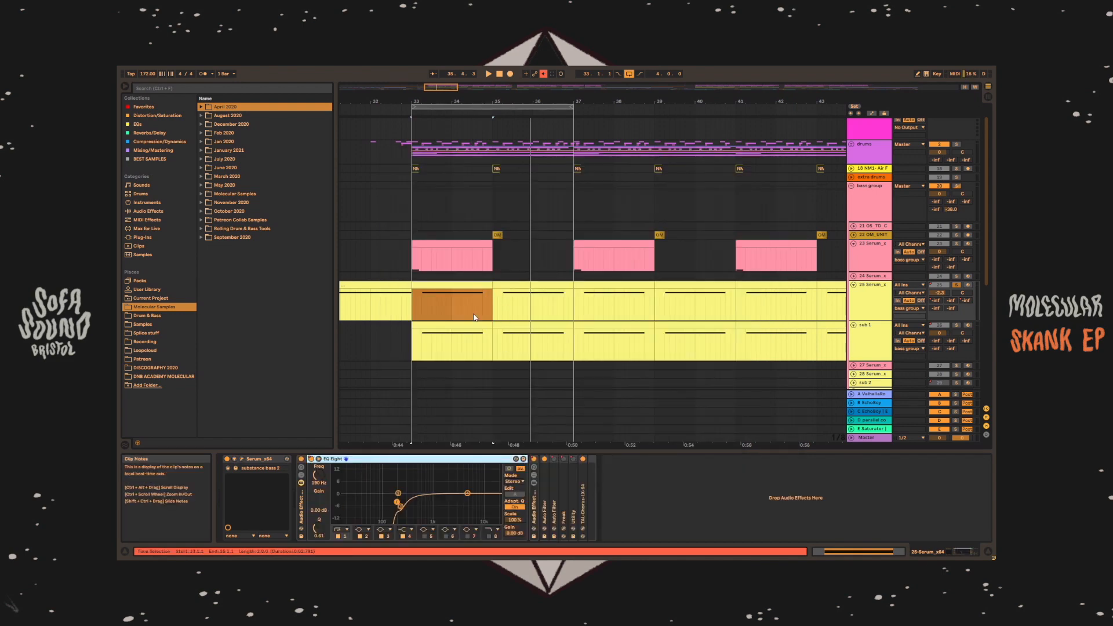
key("space")
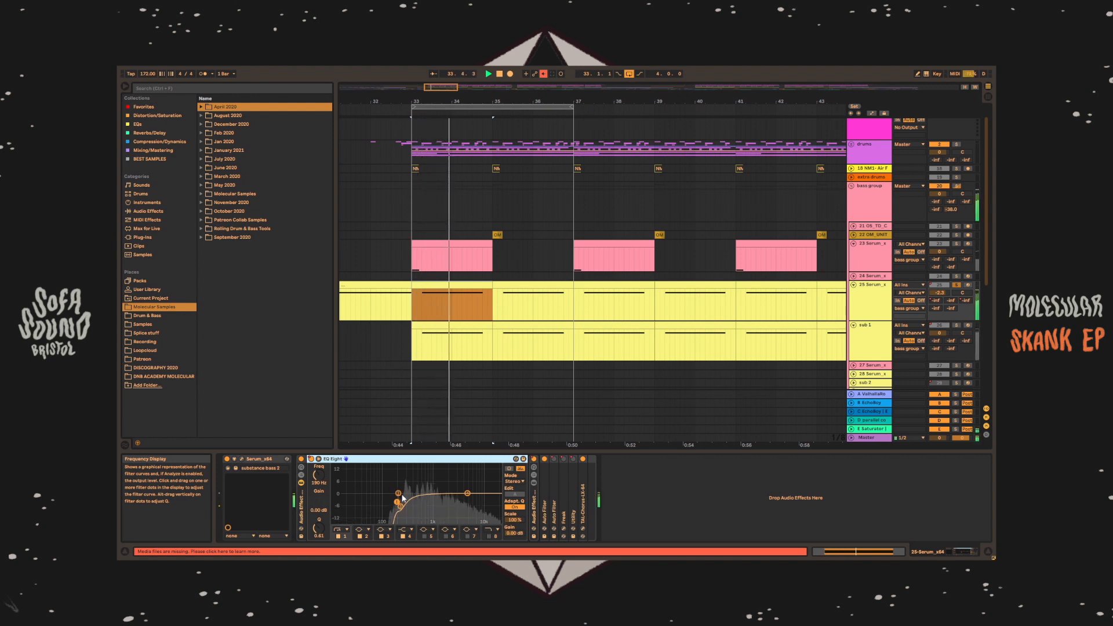
key("space")
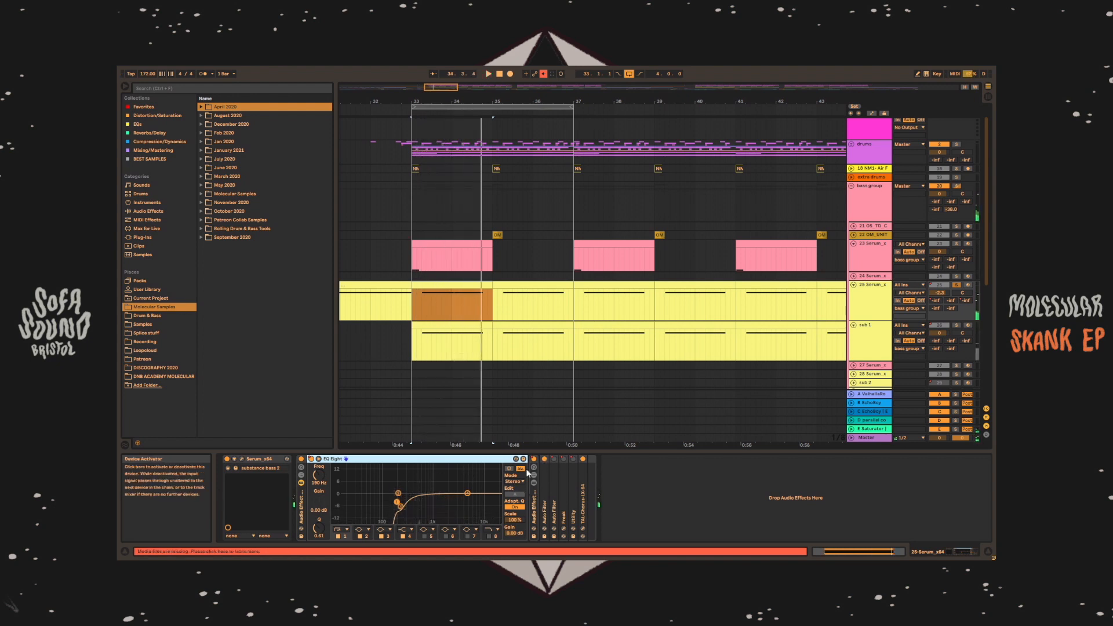
- Unfold the audio effect rack containing Auto Filter and Freak, and show the Serum track's automation lanes down to the Auto Filter frequency
left_click(533, 499)
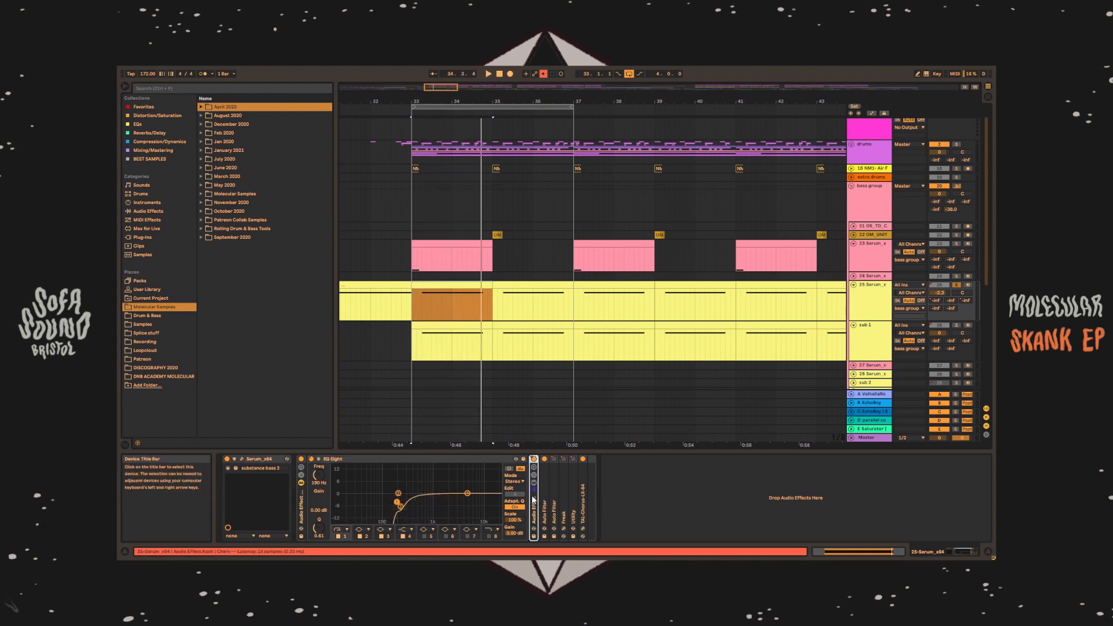
double_click(533, 500)
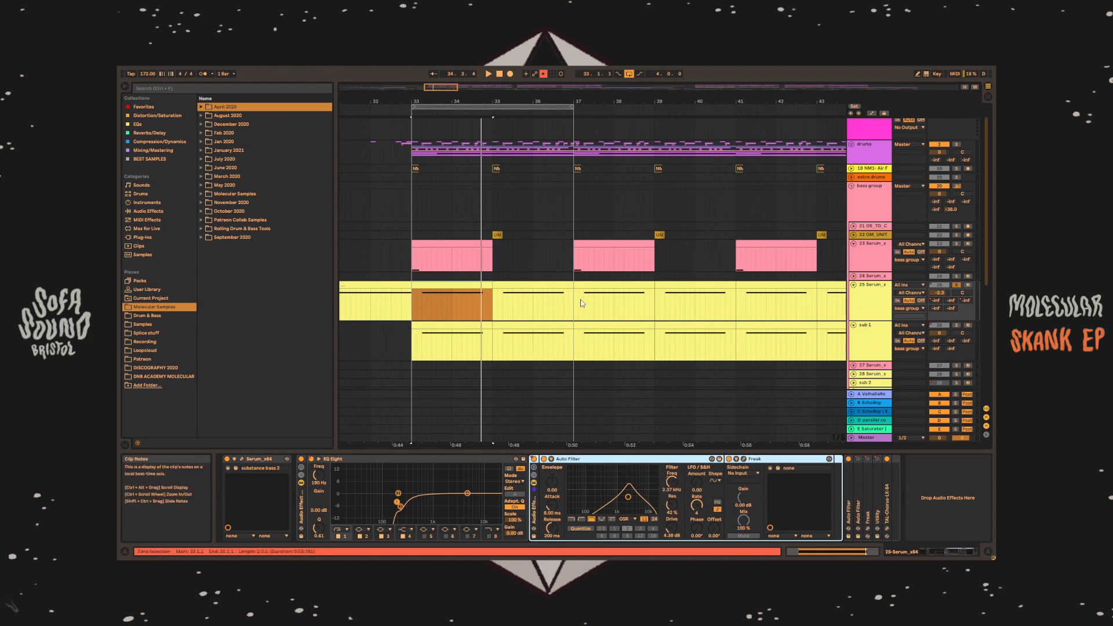
key("a")
scroll(566, 270, "down", 4)
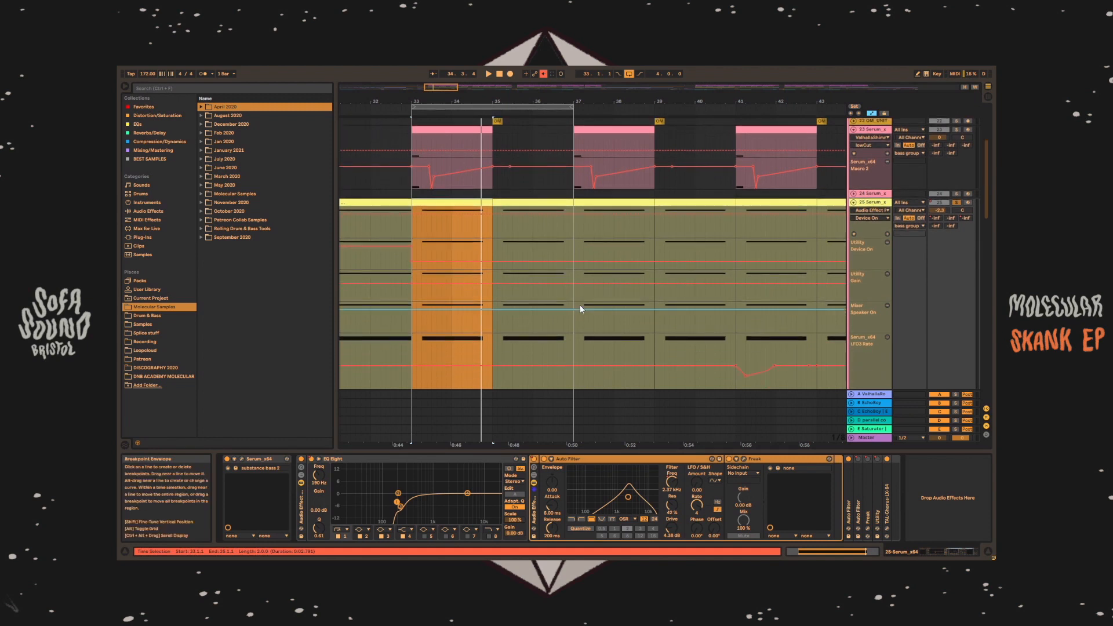
scroll(580, 304, "down", 3)
scroll(562, 295, "down", 10)
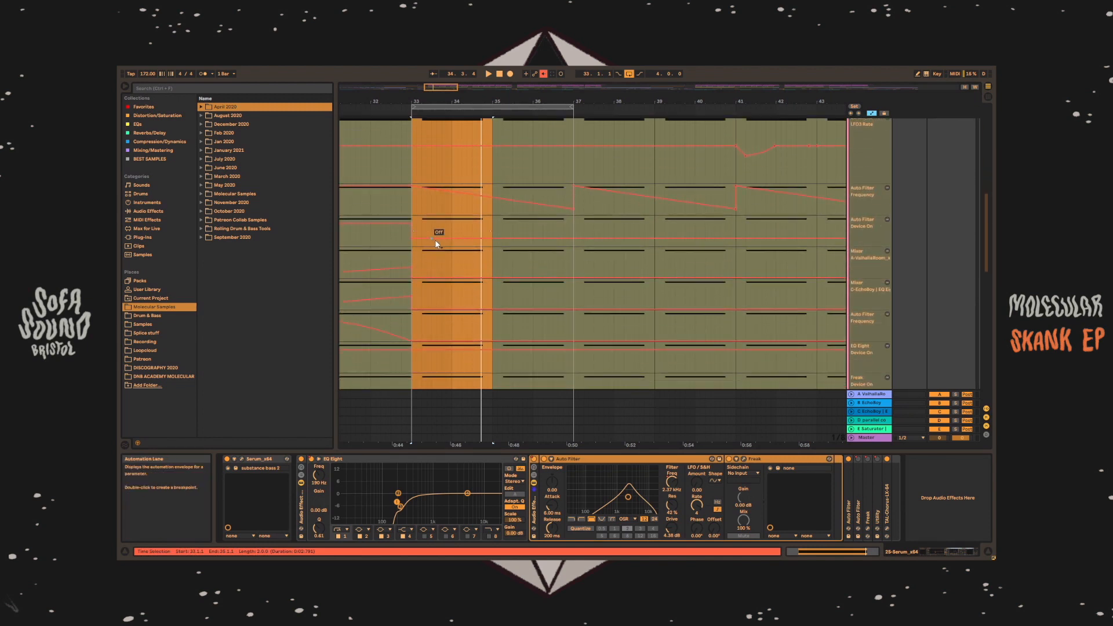
scroll(436, 244, "down", 1)
- Play the loop while examining the filter, send and device on/off automation on the Serum track
key("space")
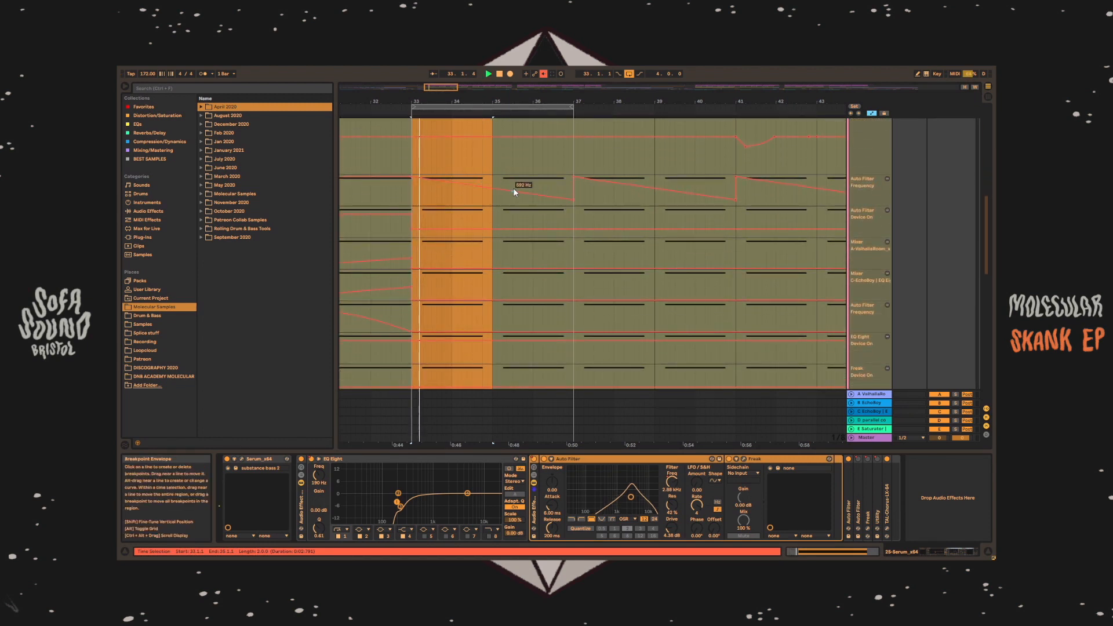
scroll(565, 214, "down", 1)
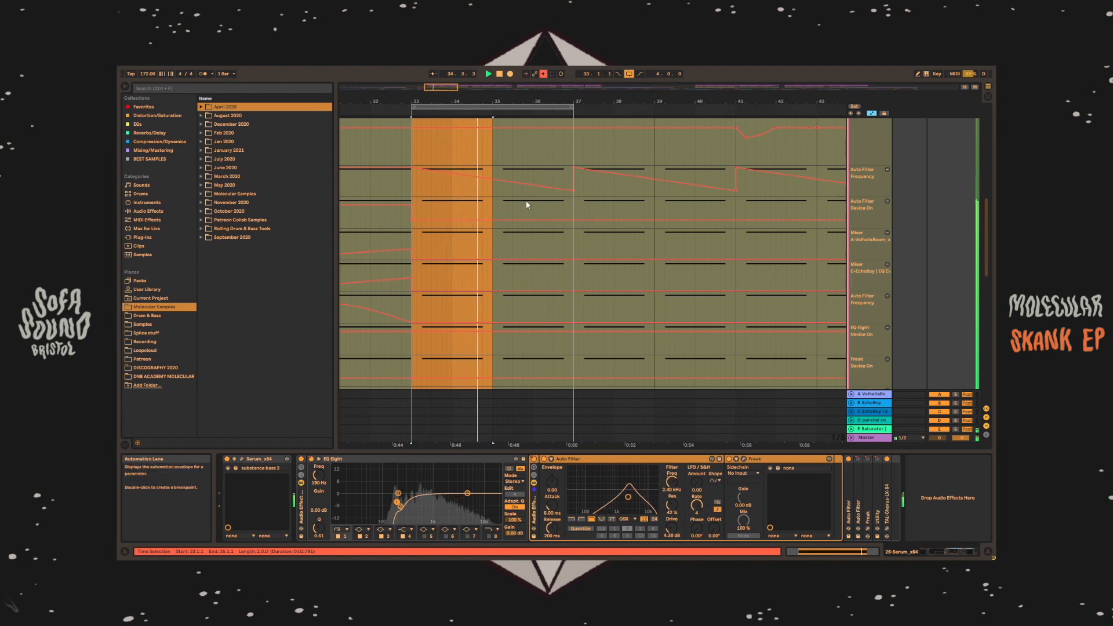
scroll(534, 211, "down", 5)
scroll(543, 232, "up", 5)
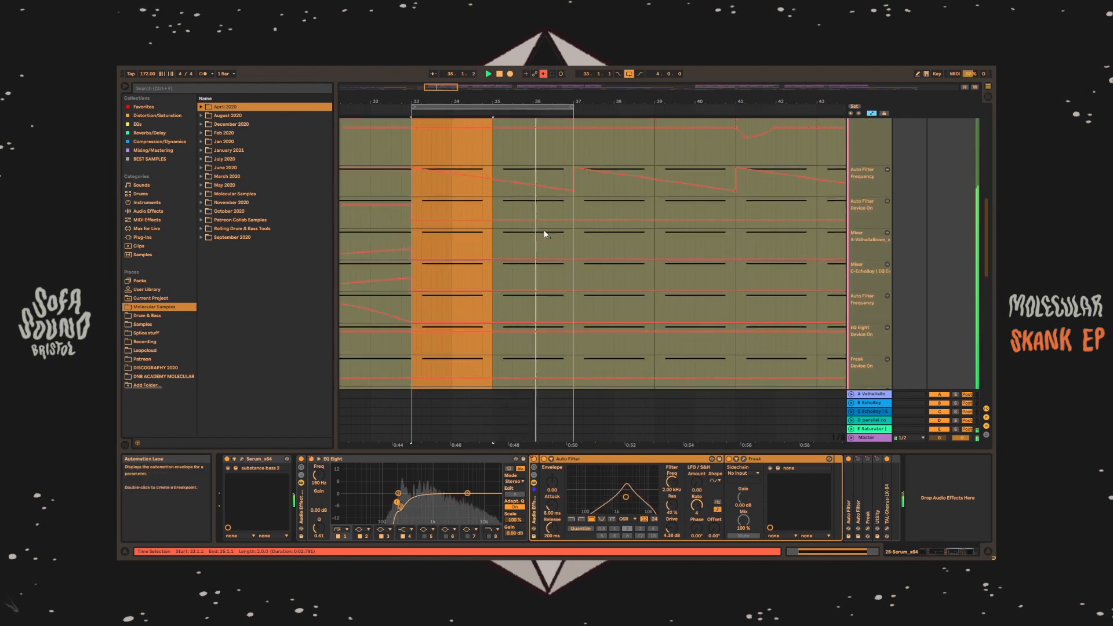
scroll(545, 234, "up", 3)
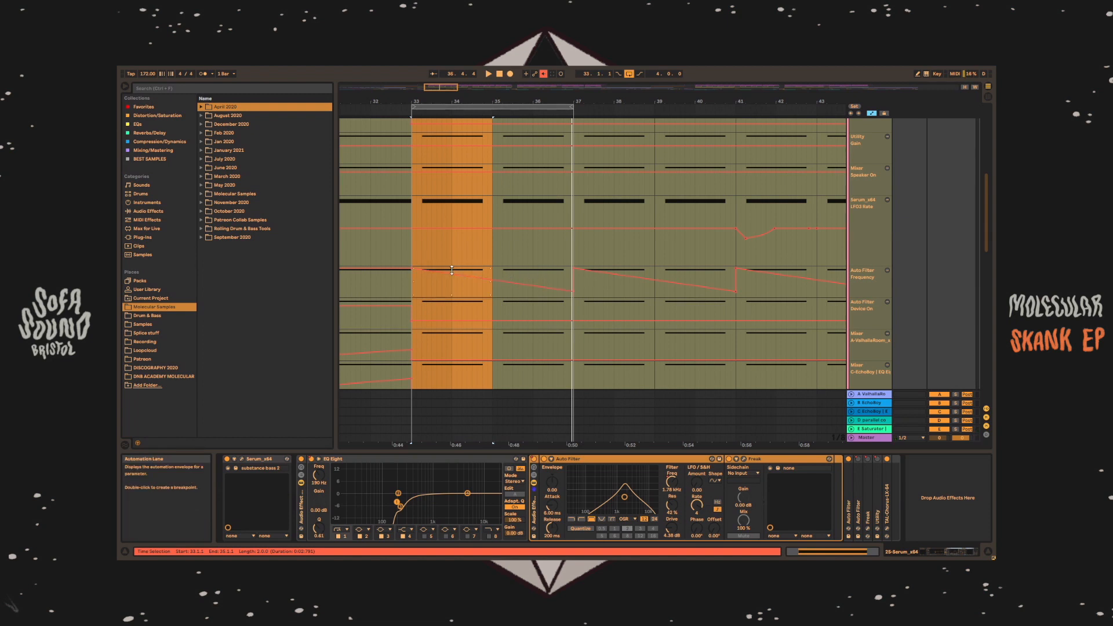
- Select the Auto Filter frequency ramp from bar 33 to bar 37 and play it to follow the band-pass sweep
left_click_drag(412, 284, 573, 287)
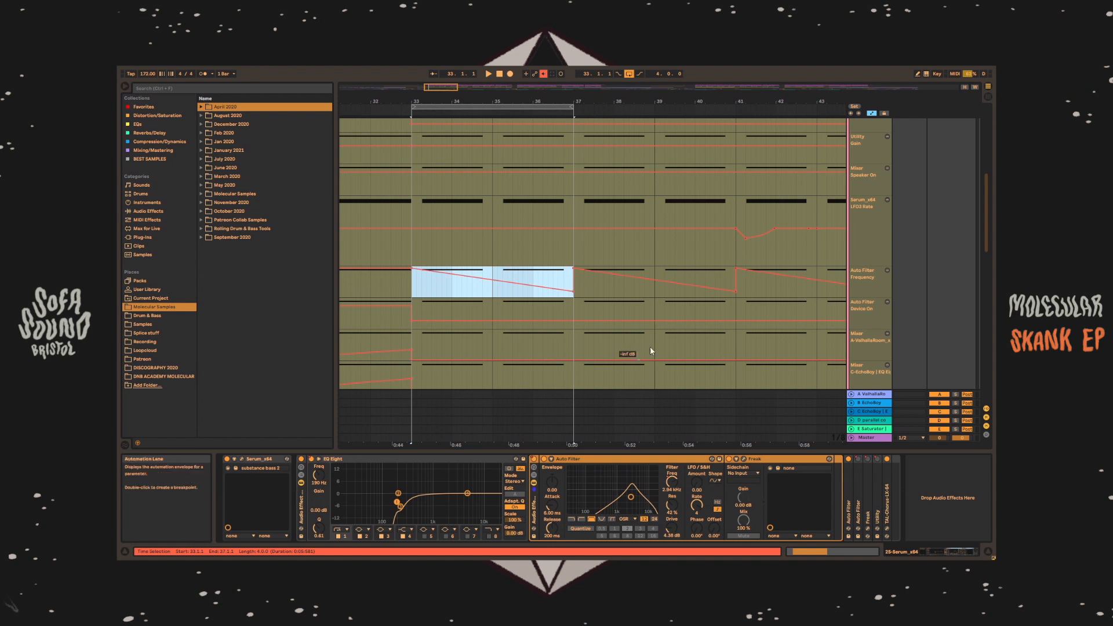
key("space")
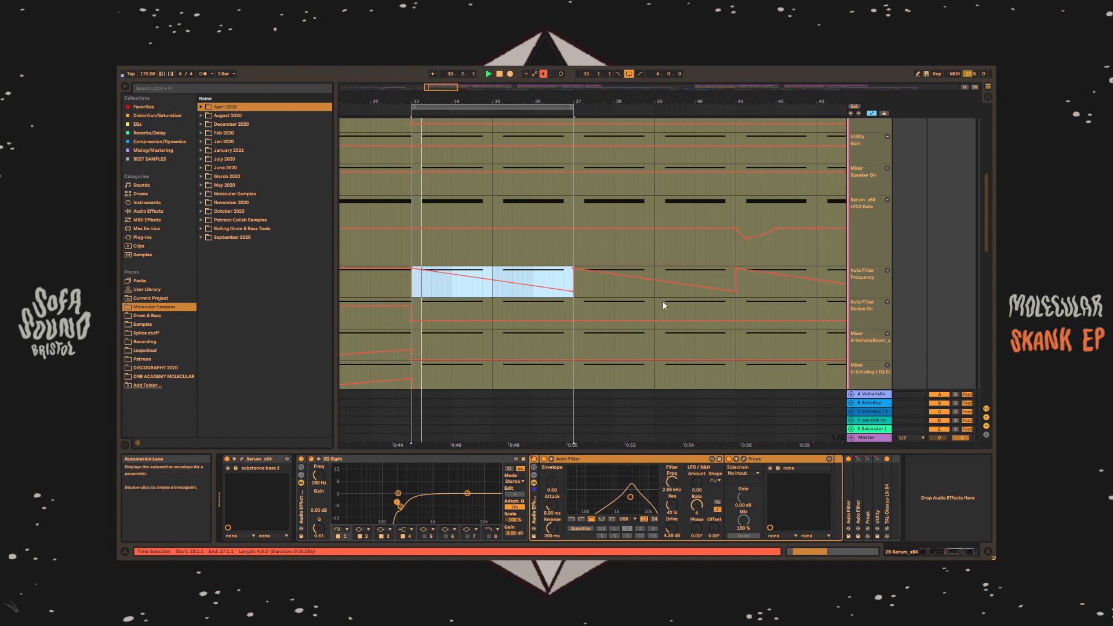
left_click(629, 530)
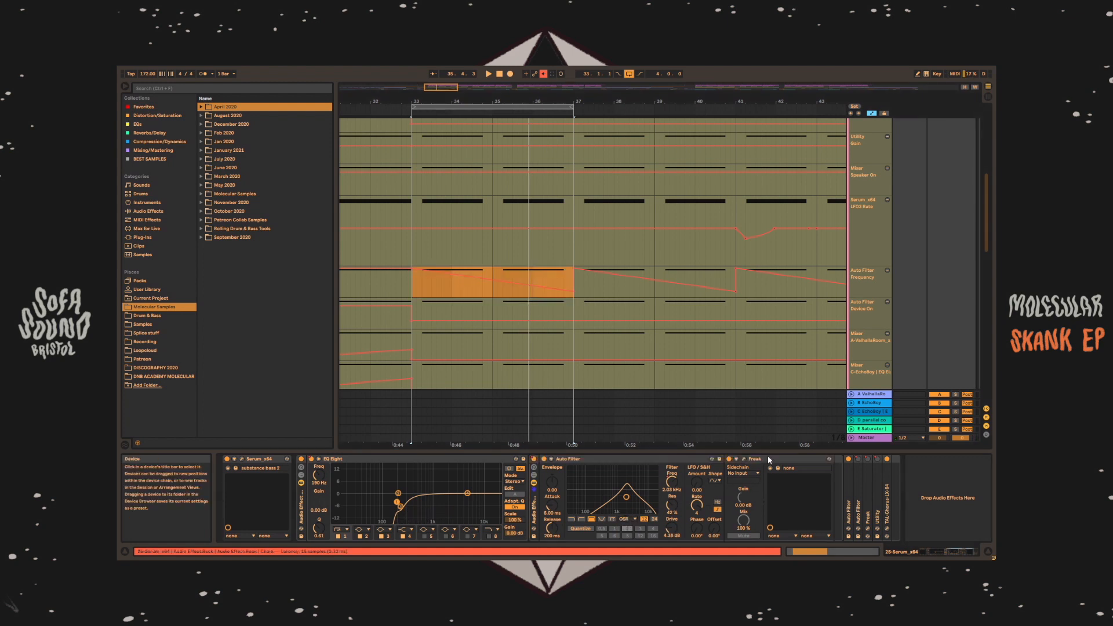
- Open the Freak plug-in's window, examine its oscillator-mode settings, and close it
left_click(743, 458)
left_click_drag(406, 222, 544, 246)
key("space")
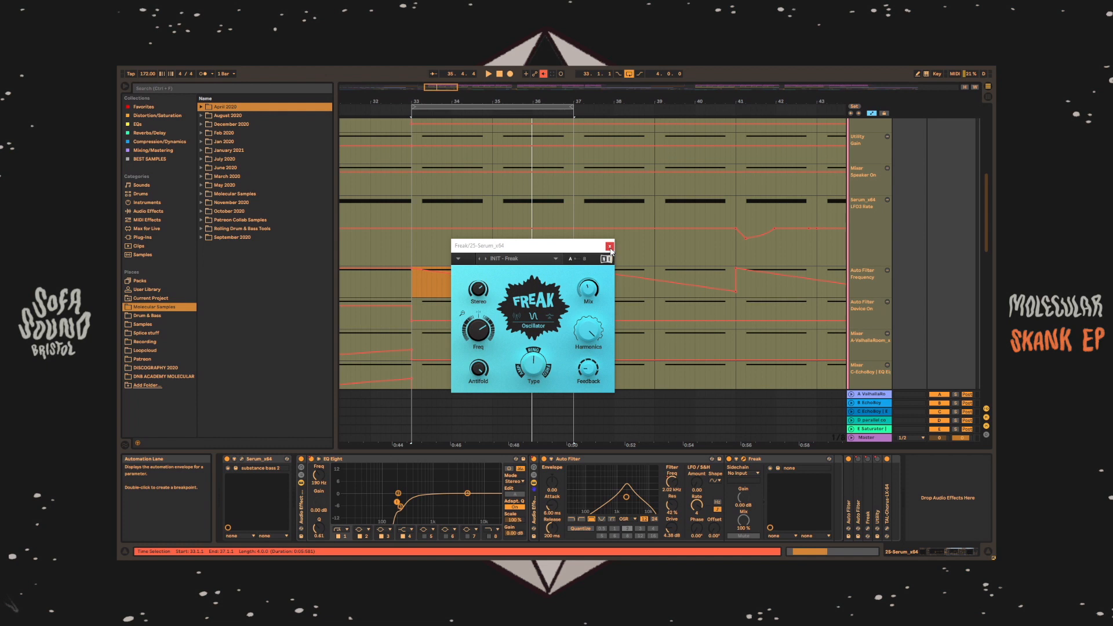
left_click(610, 246)
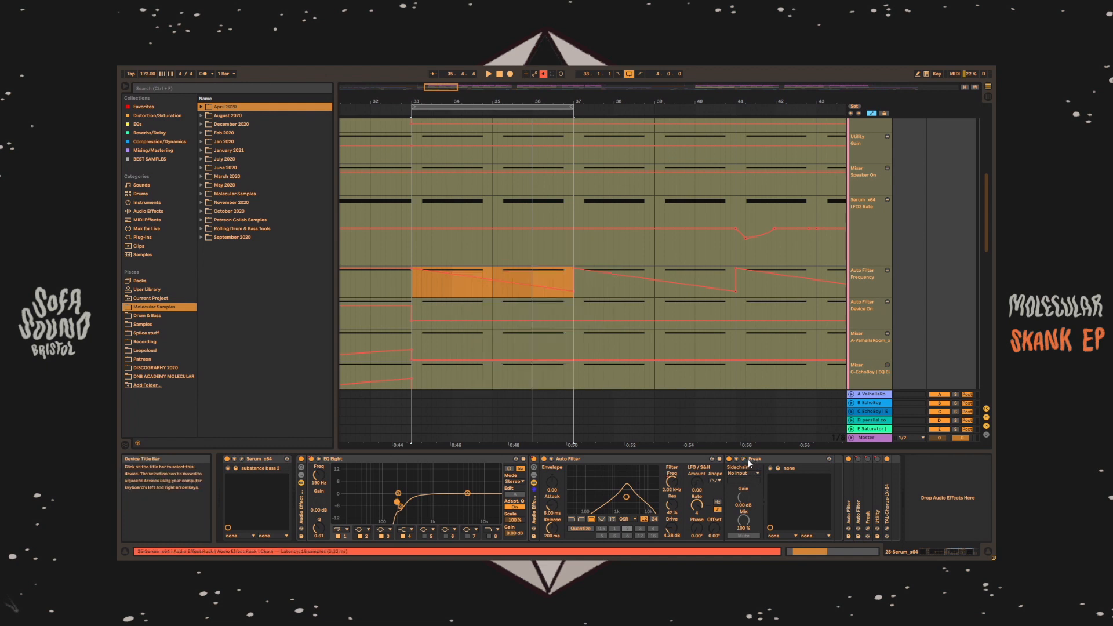
- Look through the Serum track's automation lanes for Freak, briefly reopening the plug-in's window
scroll(629, 336, "up", 4)
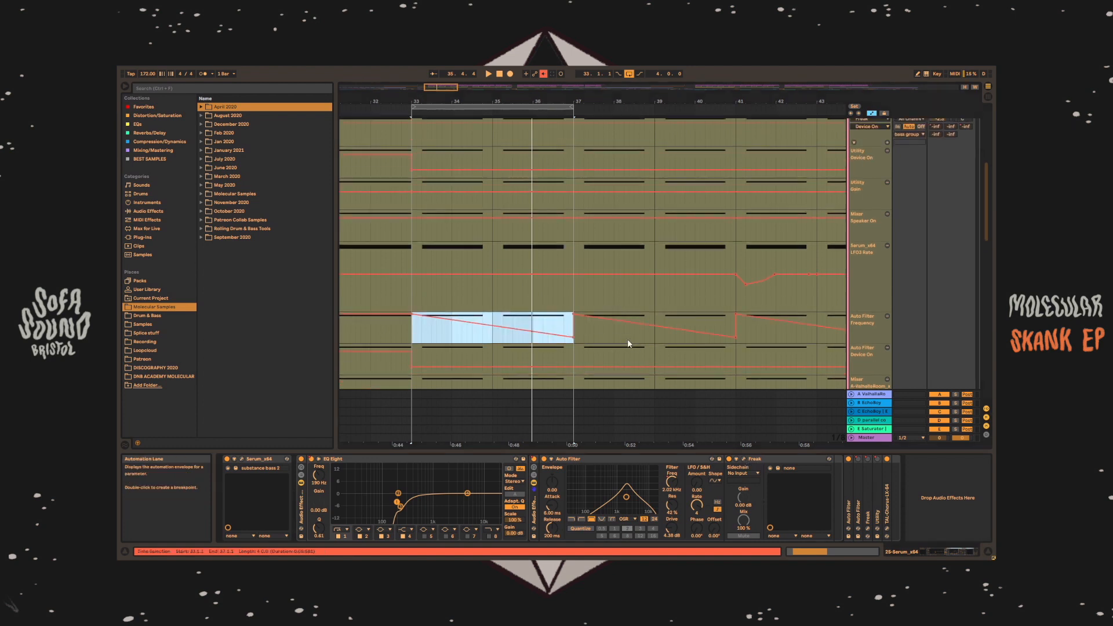
scroll(637, 329, "down", 1)
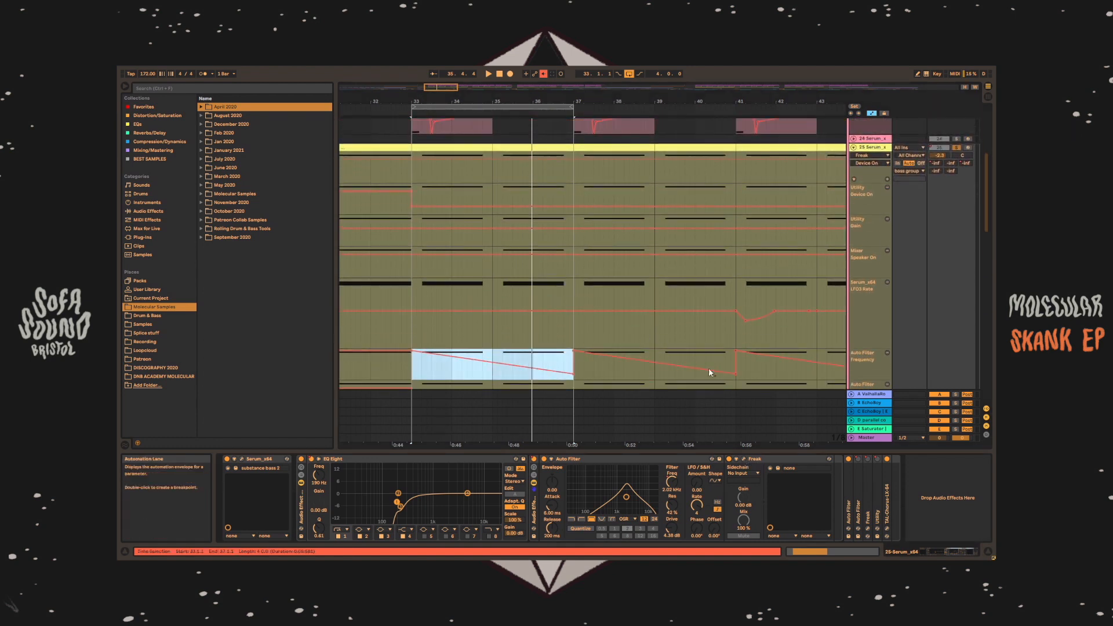
left_click(744, 458)
left_click(610, 245)
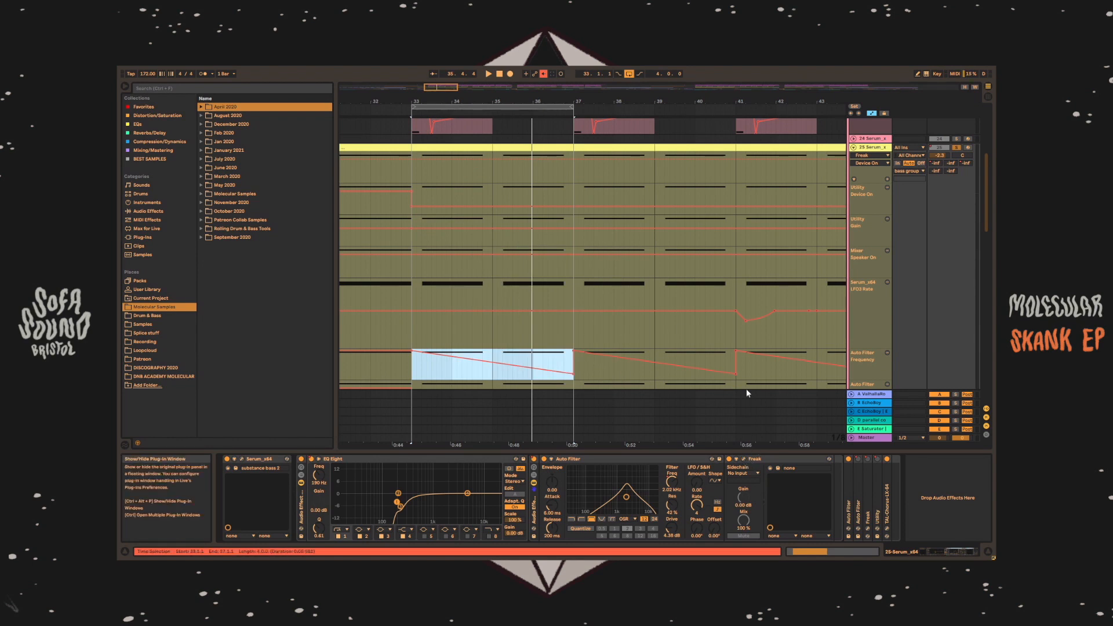
scroll(707, 280, "up", 3)
scroll(763, 324, "up", 3)
scroll(786, 370, "down", 3)
scroll(783, 368, "down", 3)
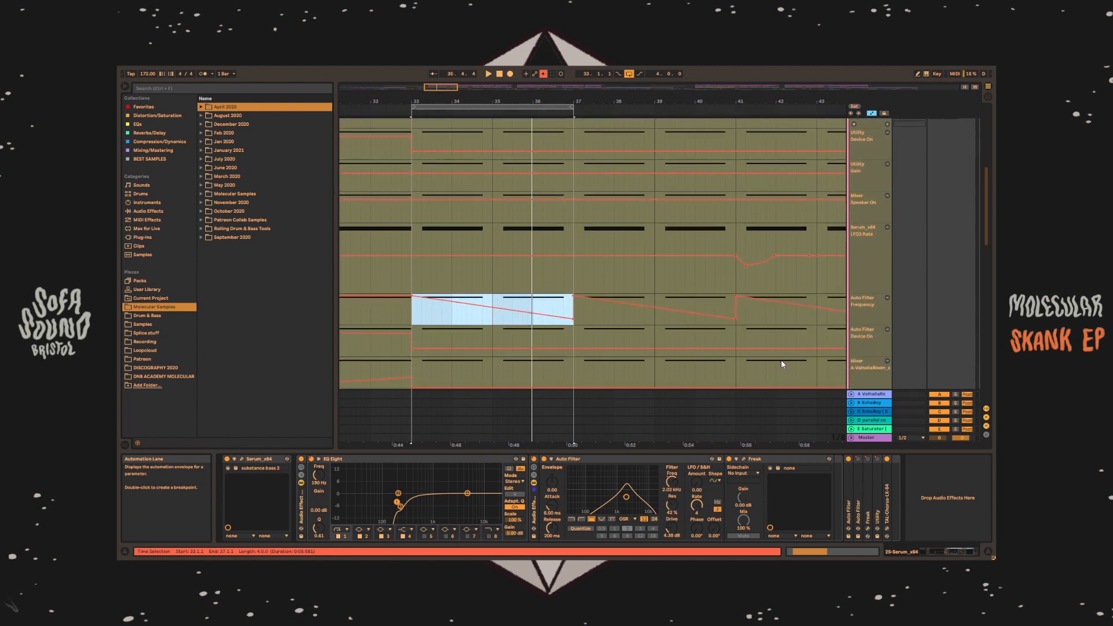
- Play the loop with the Freak window open and moved clear of the filter automation, and close the window
left_click(757, 459)
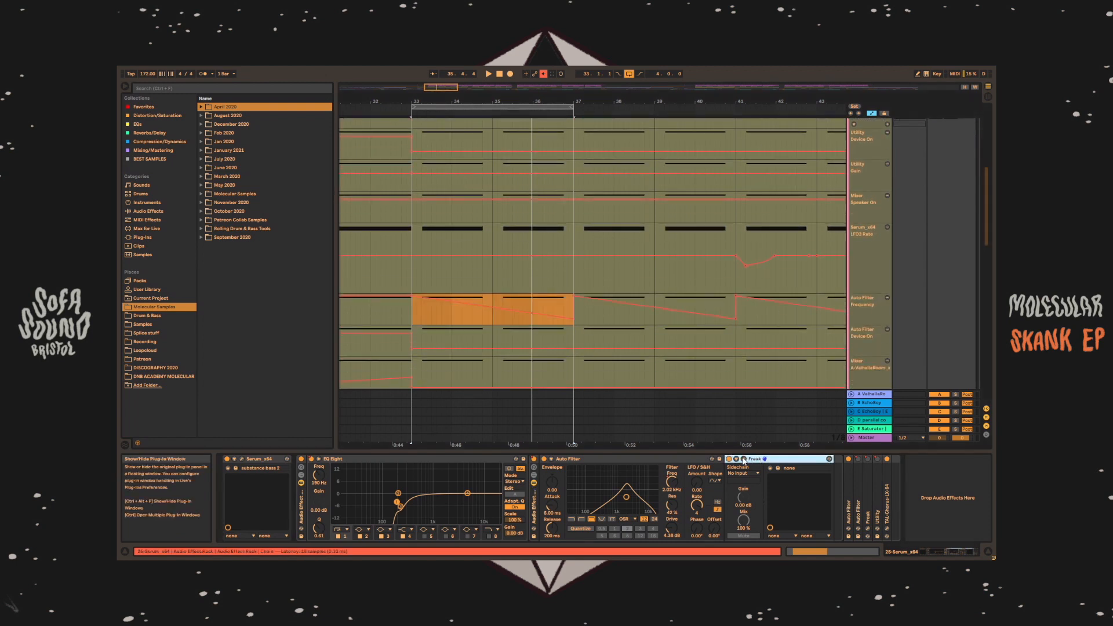
left_click(744, 459)
key("space")
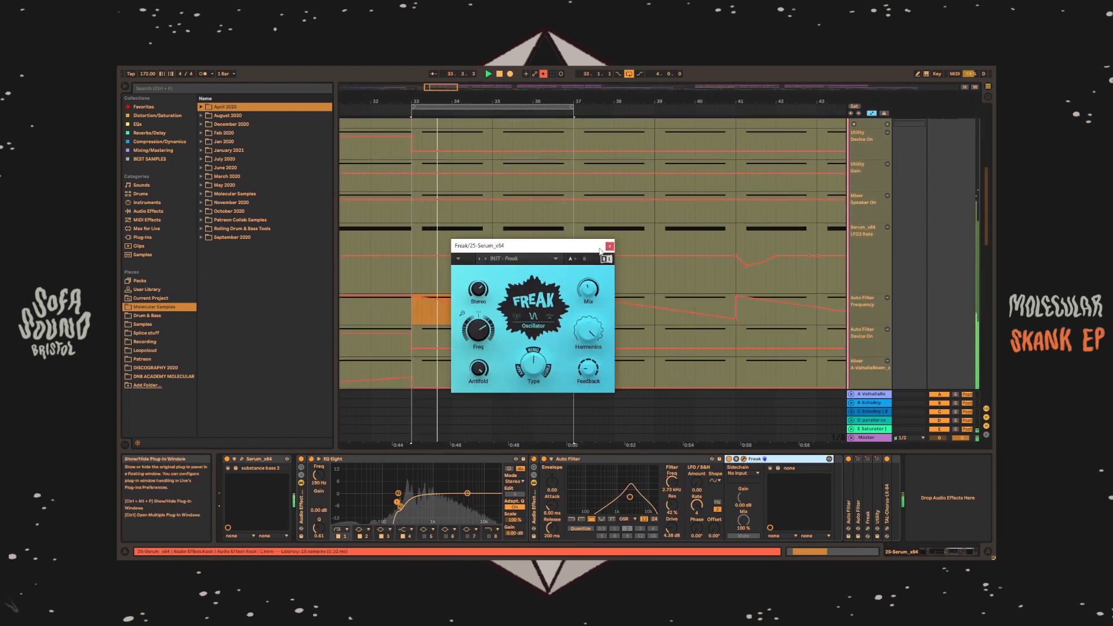
left_click_drag(510, 245, 591, 194)
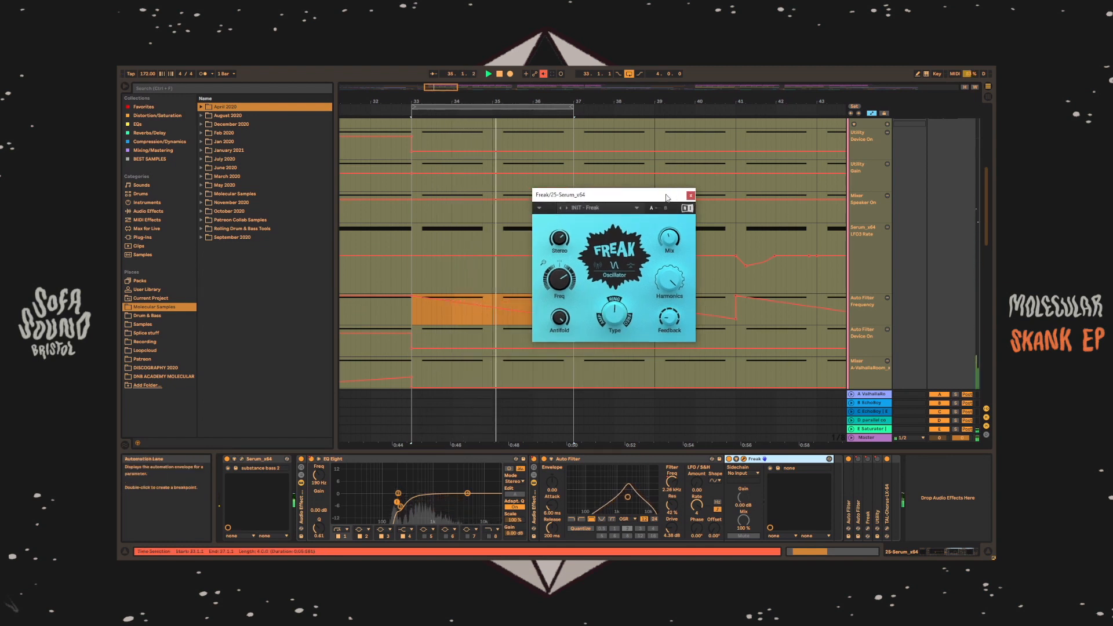
left_click(691, 196)
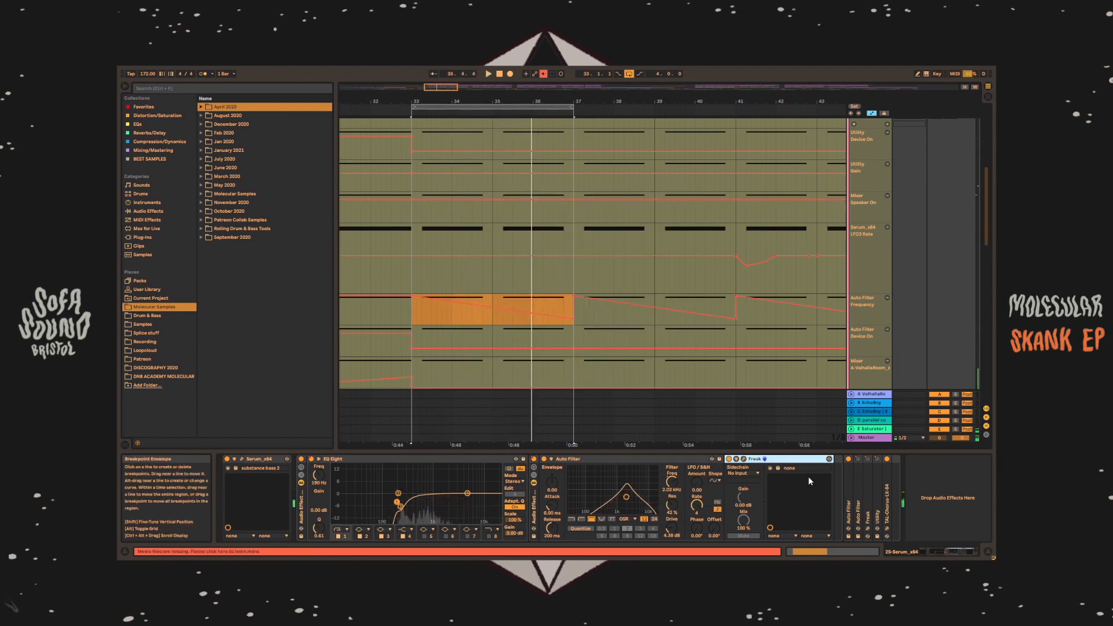
- Unfold the notch Auto Filter after Freak and select the chain's Auto Filter frequency automation from bar 33 to bar 47
left_click(850, 483)
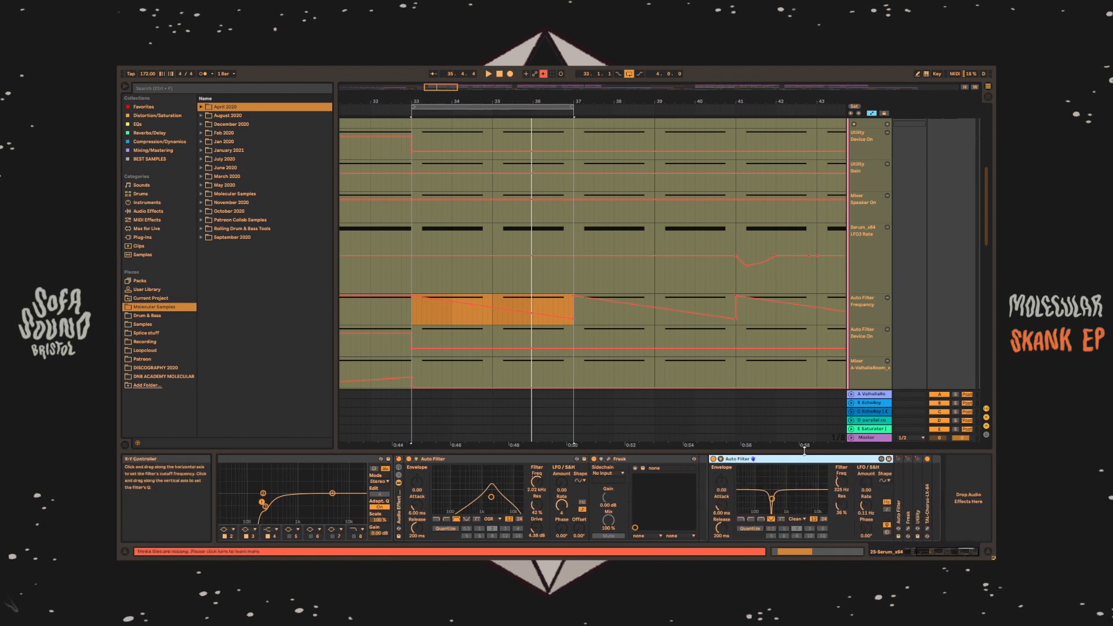
scroll(564, 301, "up", 4)
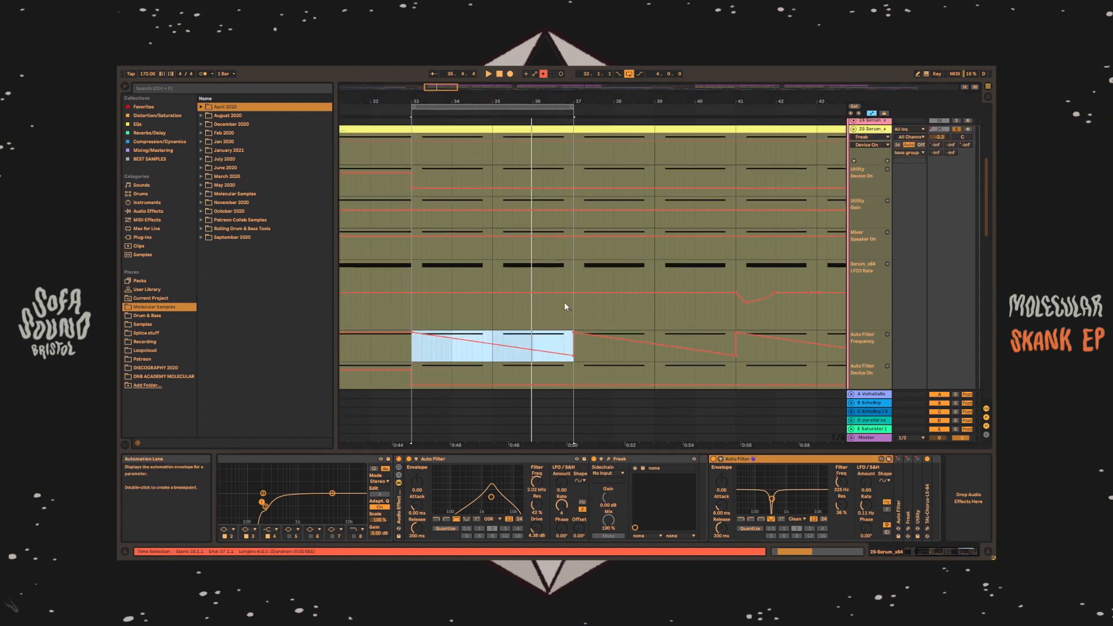
scroll(562, 294, "down", 7)
scroll(565, 293, "down", 4)
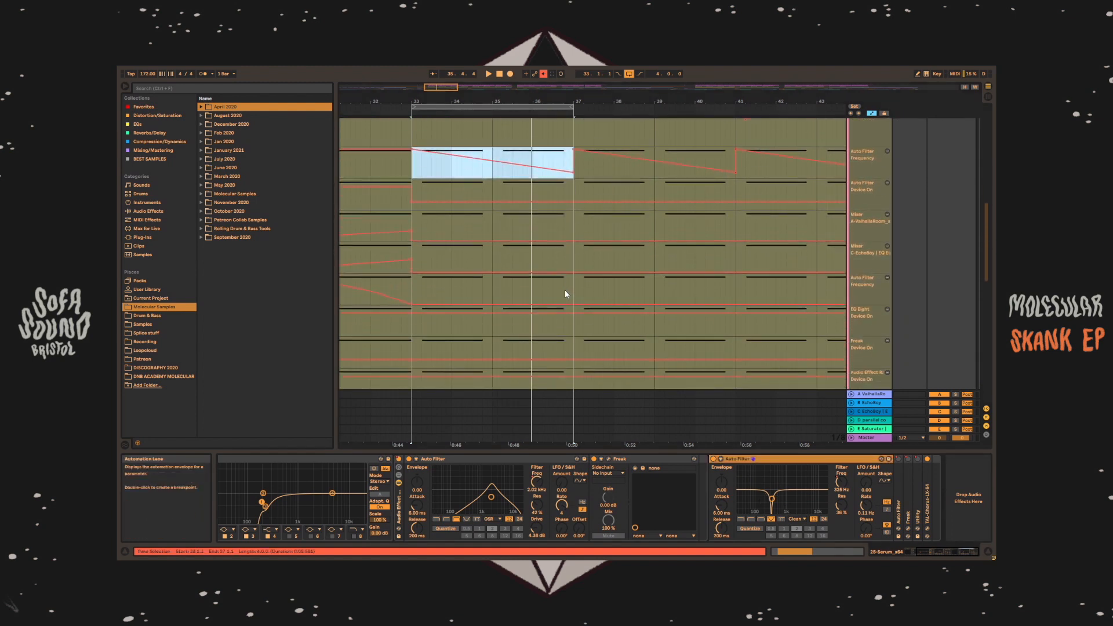
scroll(563, 280, "up", 1)
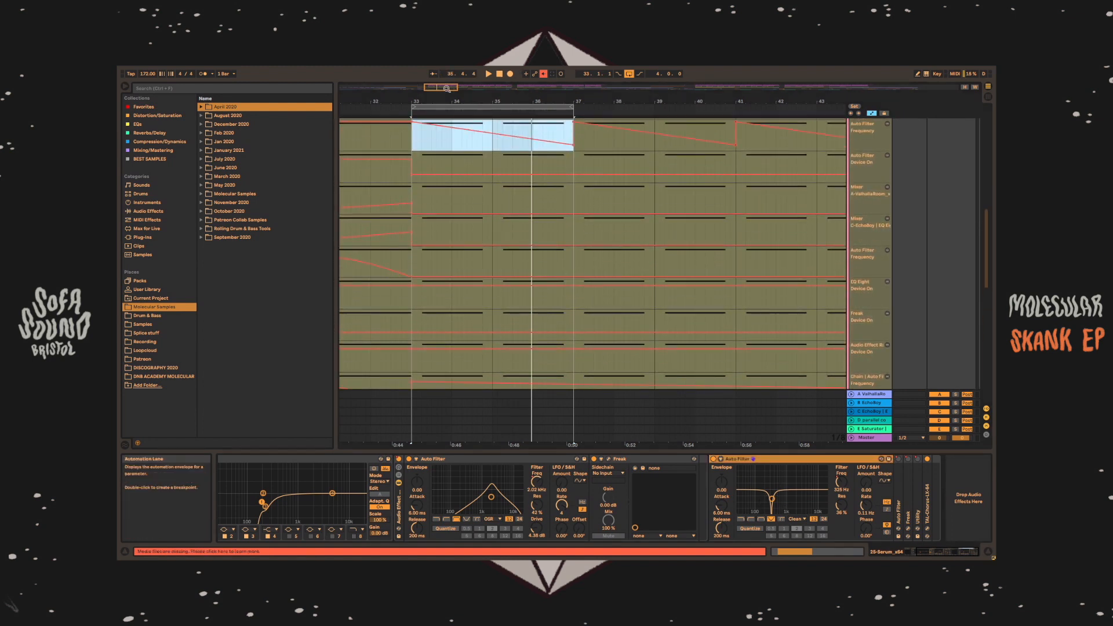
left_click_drag(447, 88, 447, 49)
scroll(505, 270, "down", 3)
scroll(505, 272, "up", 1)
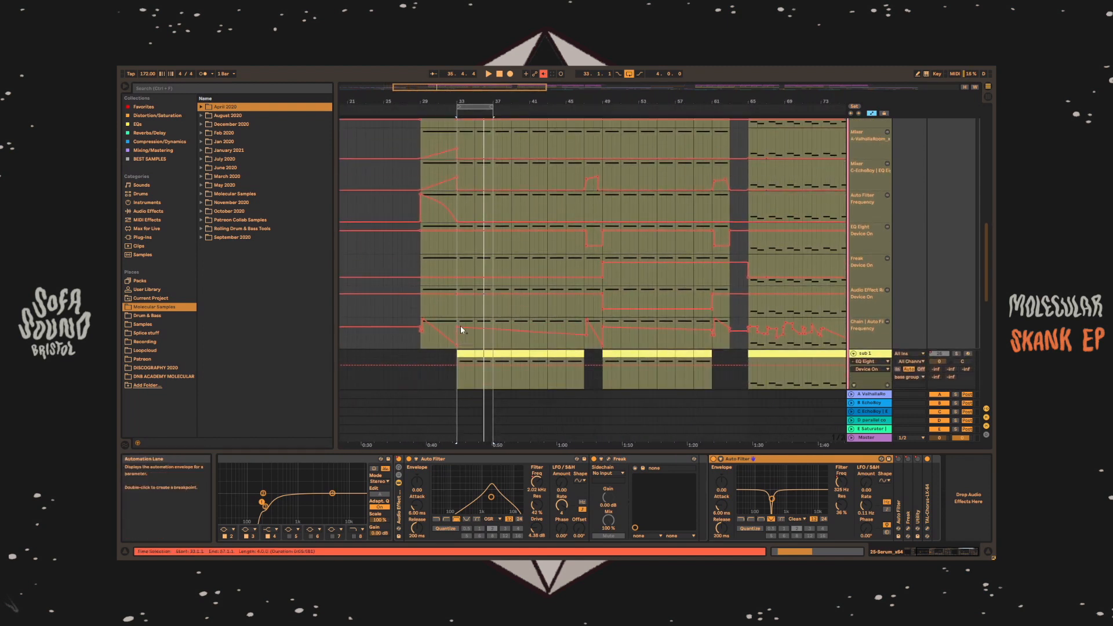
left_click_drag(458, 323, 584, 325)
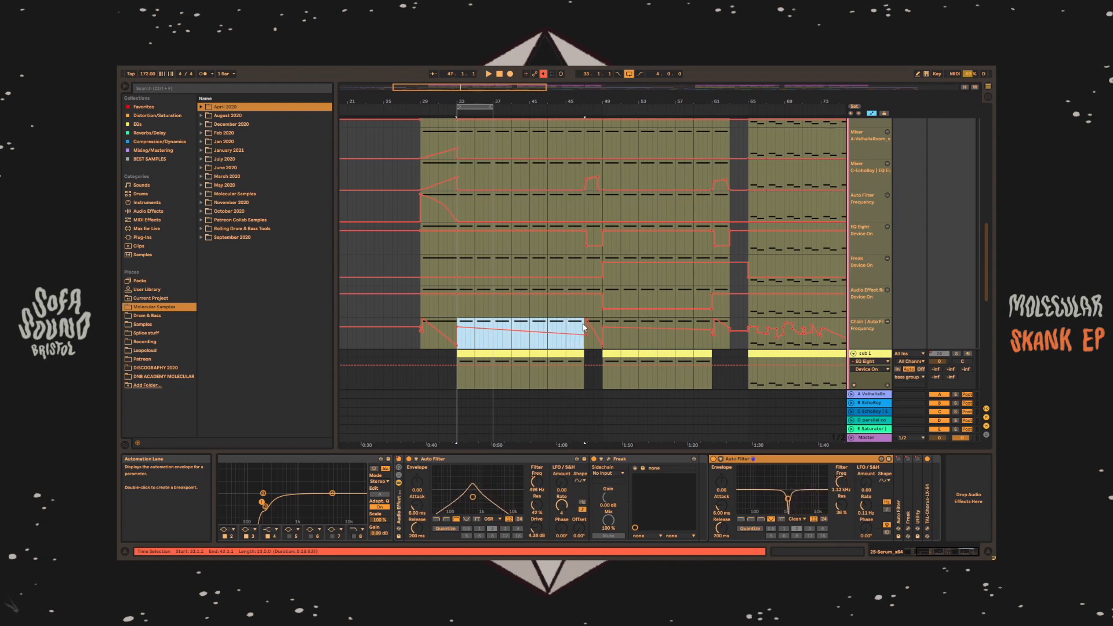
- Review the Serum track's automation lanes across the whole section, from Utility down to the chain's filter frequency
scroll(510, 300, "up", 8)
scroll(494, 252, "up", 4)
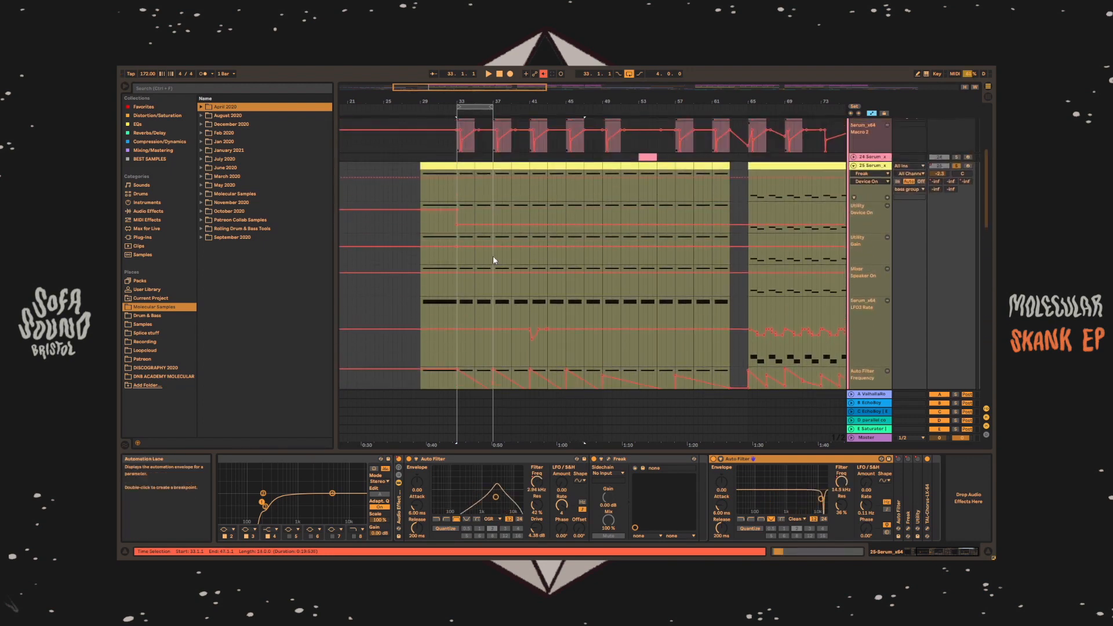
scroll(495, 255, "down", 10)
scroll(506, 261, "down", 3)
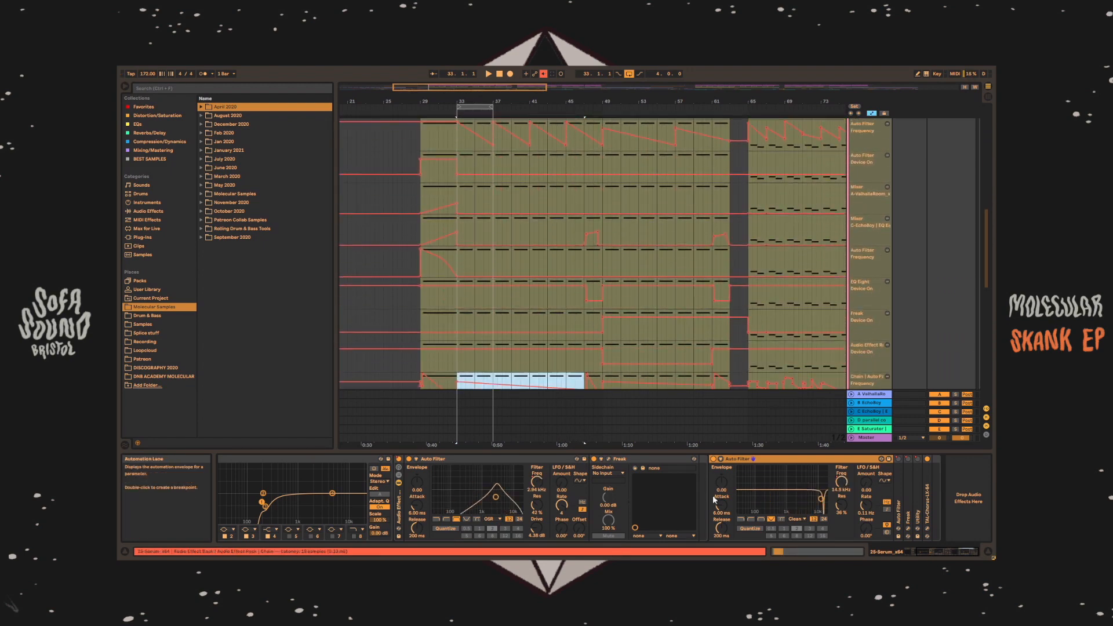
- Unfold the Auto Filter that follows the notch filter, fold the notch filter, and select the unfolded one for inspection
left_click(900, 494)
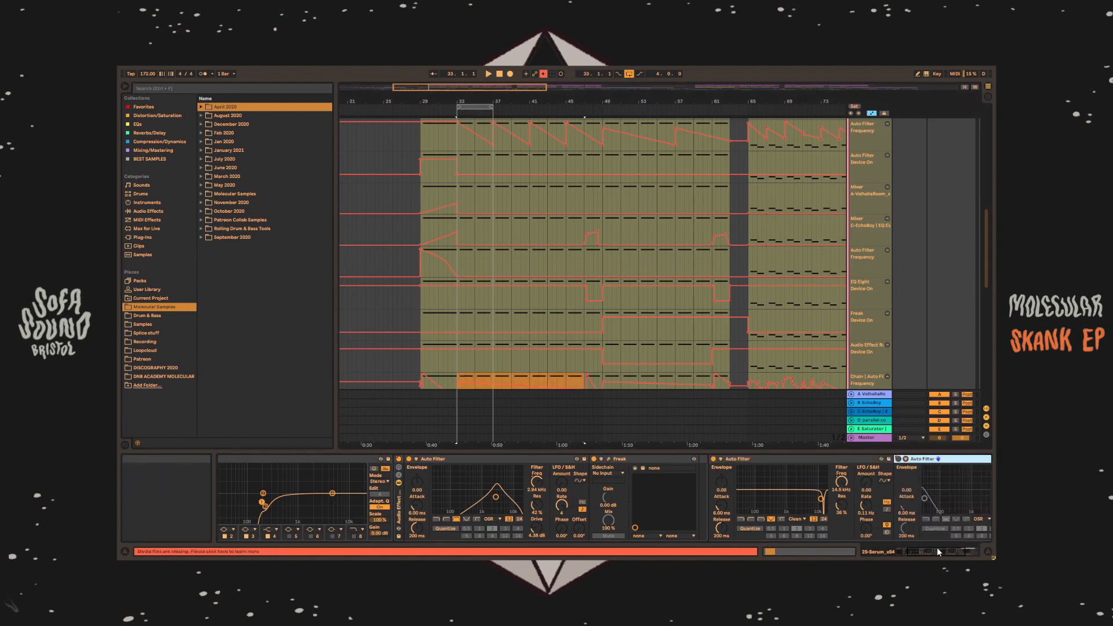
left_click_drag(936, 551, 955, 550)
double_click(619, 459)
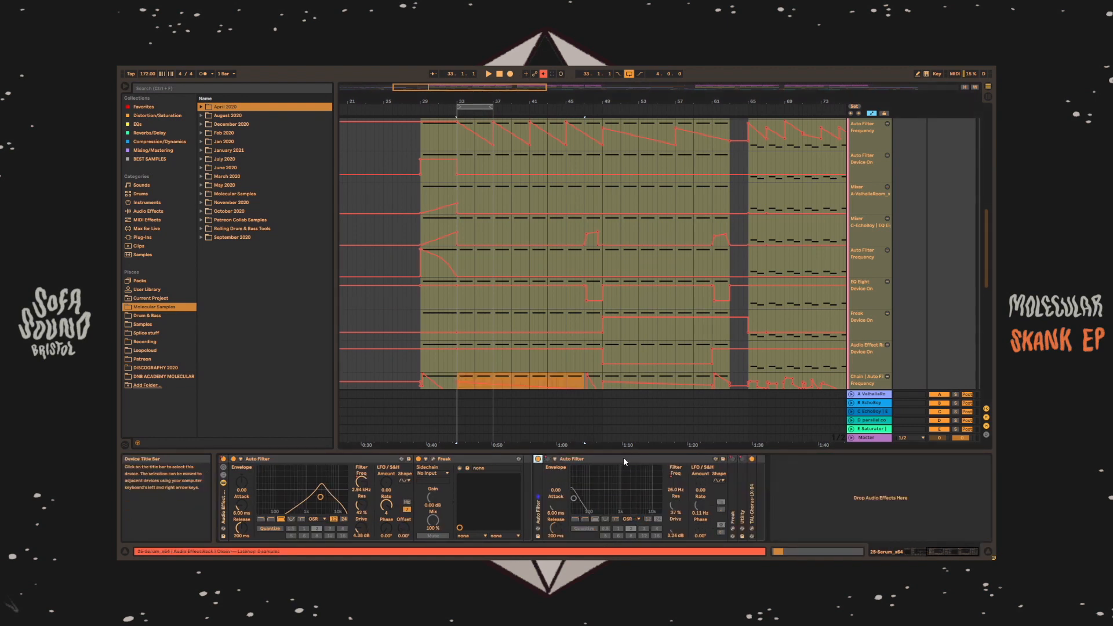
left_click(604, 459)
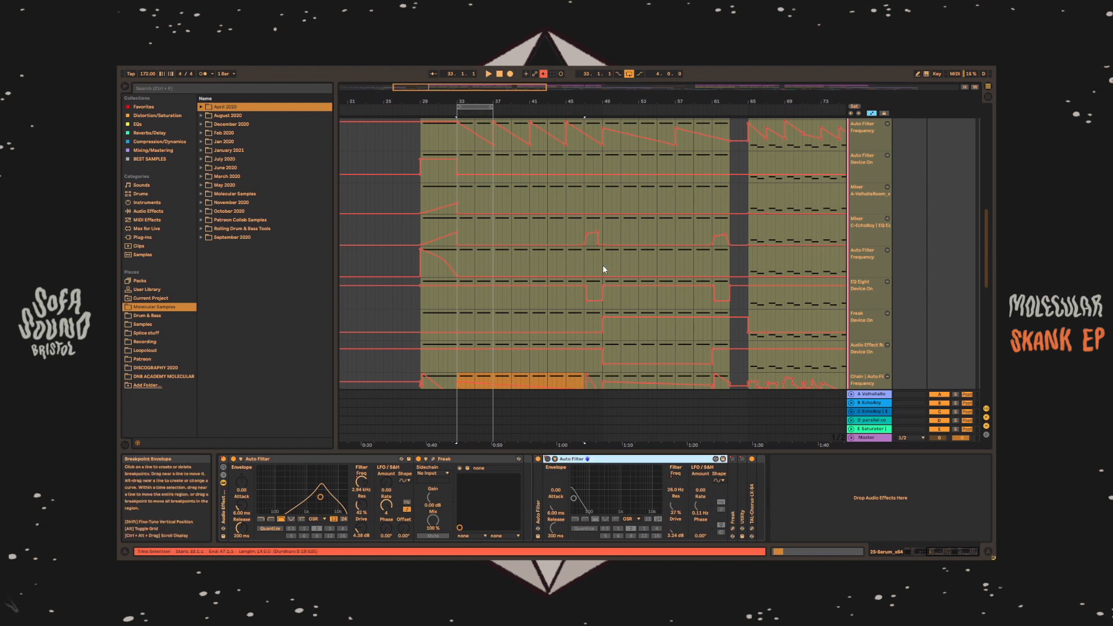
- Place the insert marker at bar 65 on the Serum LFO rate lane and start playback from there
left_click_drag(498, 88, 513, 64)
scroll(582, 243, "up", 8)
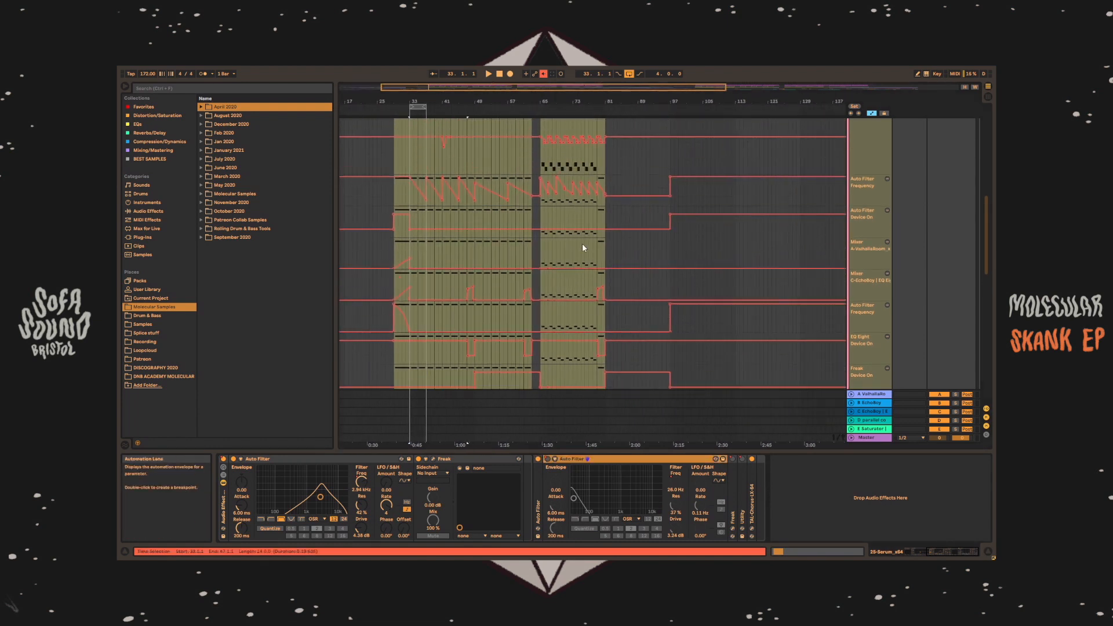
left_click(543, 276)
left_click(541, 289)
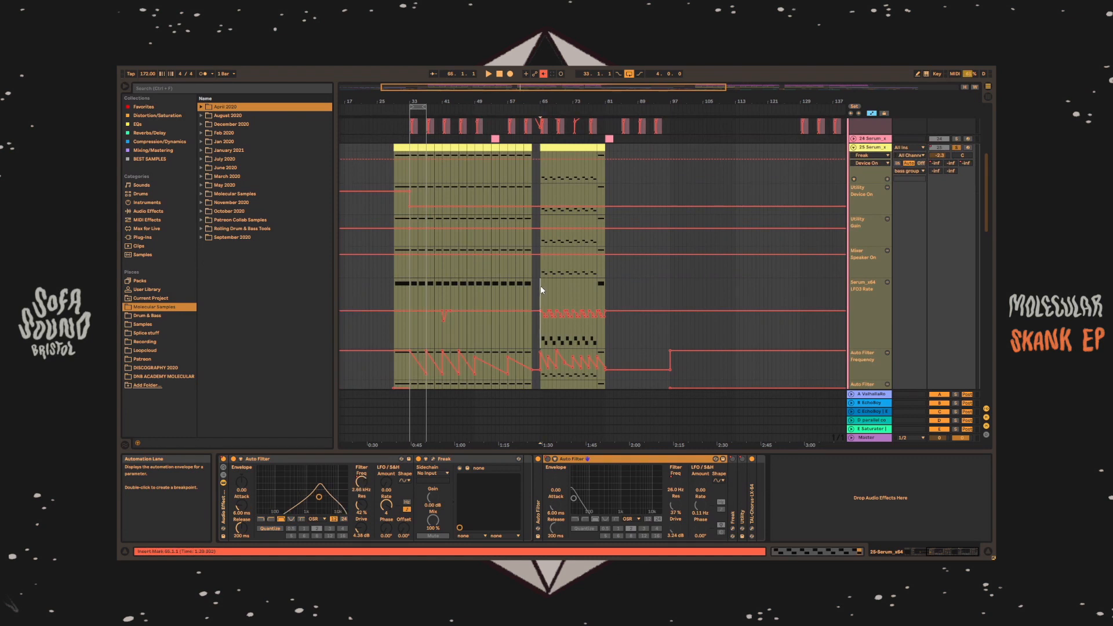
key("space")
left_click_drag(543, 87, 543, 64)
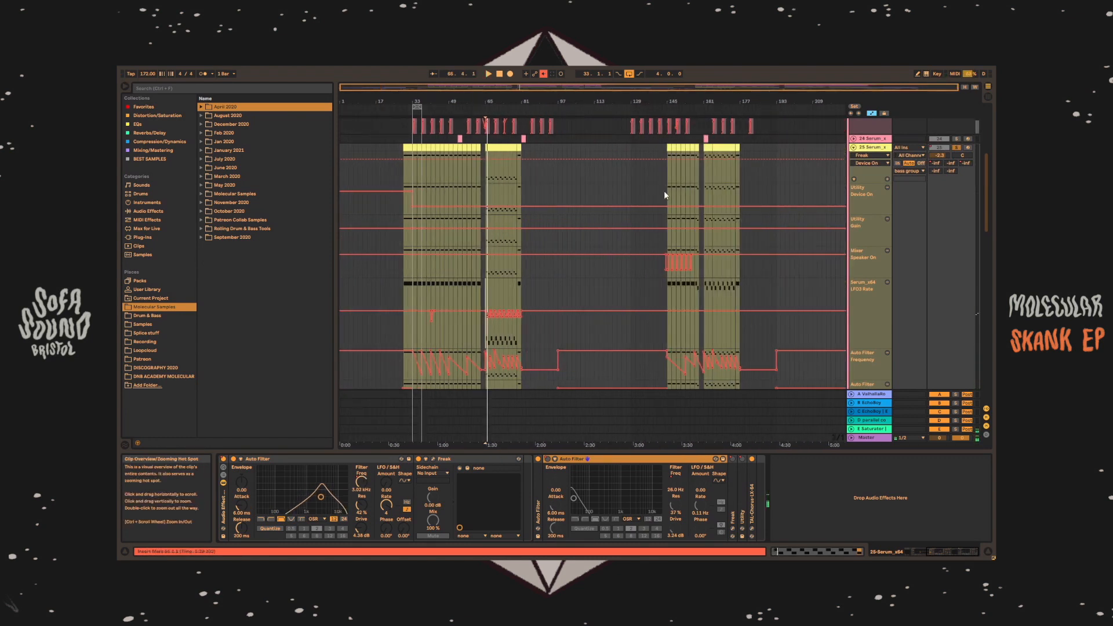
- Stop playback and compare the Serum LFO rate automation around bar 147 with the same lane in the first drop
key("space")
left_click(669, 286)
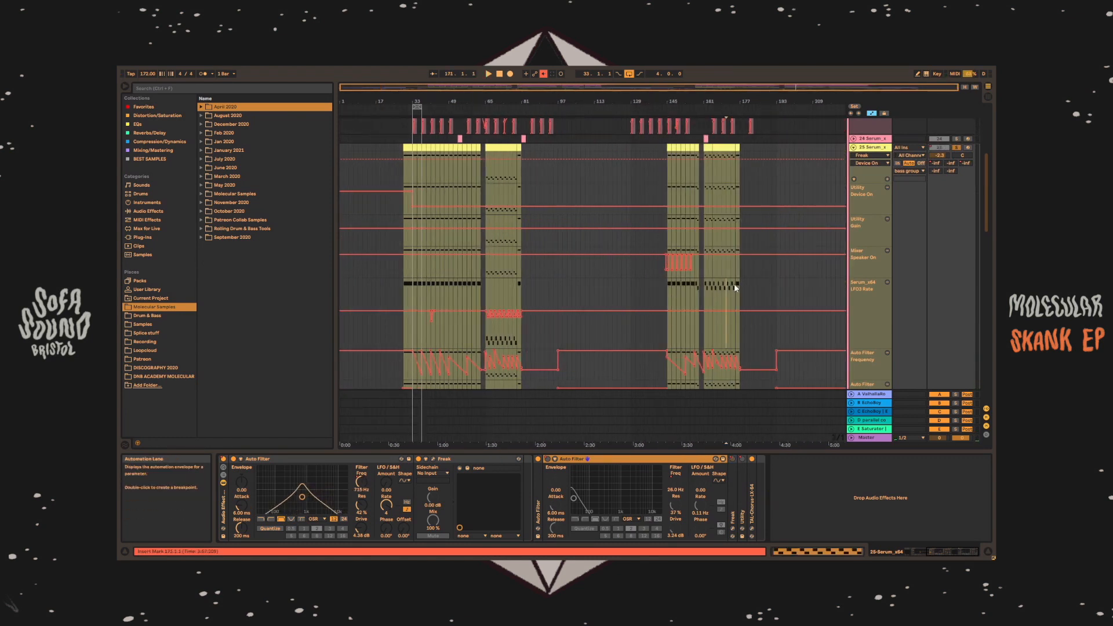
double_click(671, 285)
key("ctrl+z")
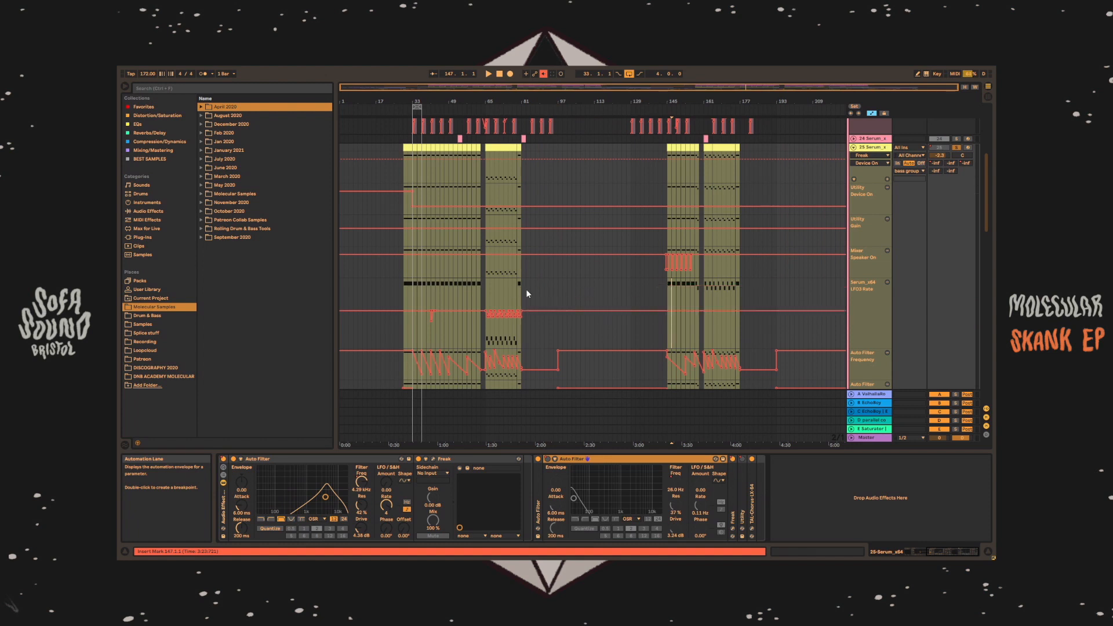
left_click(485, 289)
left_click(670, 289)
- Examine the Serum track's speaker on/off automation from bar 145 onward, placing the insert marker within bar 145
mouse_move(707, 86)
left_mouse_down()
mouse_move(707, 136)
mouse_move(757, 143)
left_mouse_up()
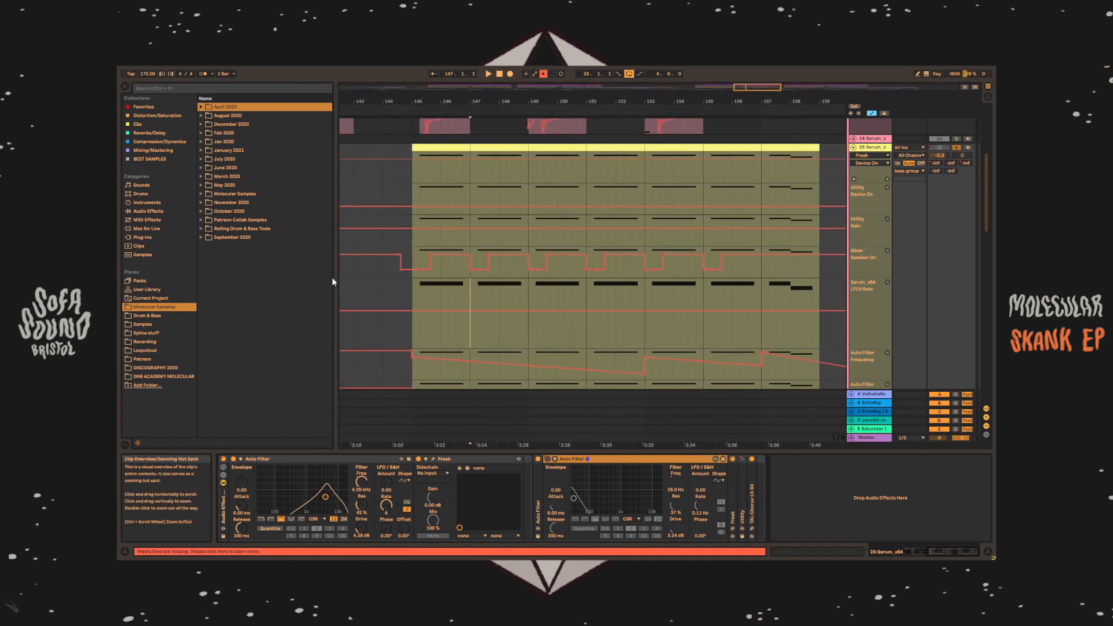
left_click(422, 292)
left_click(441, 291)
left_click(426, 292)
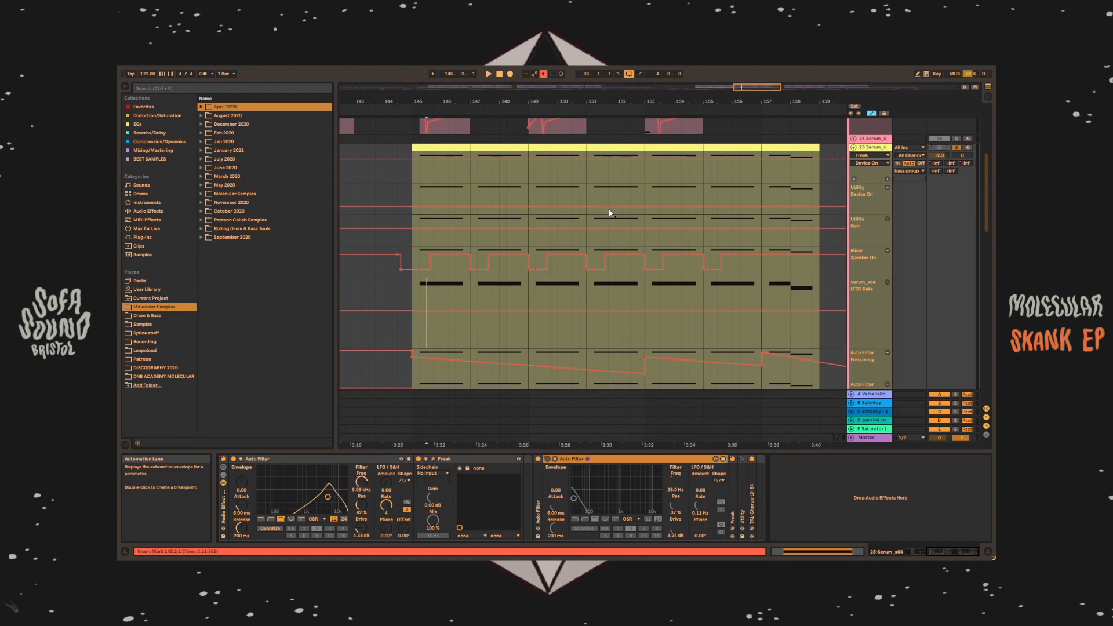
- Fold the chain's unfolded Auto Filter, unfold the Freak device after it, and select the loop from bar 33 to bar 37
left_click_drag(757, 87, 574, 46)
double_click(661, 459)
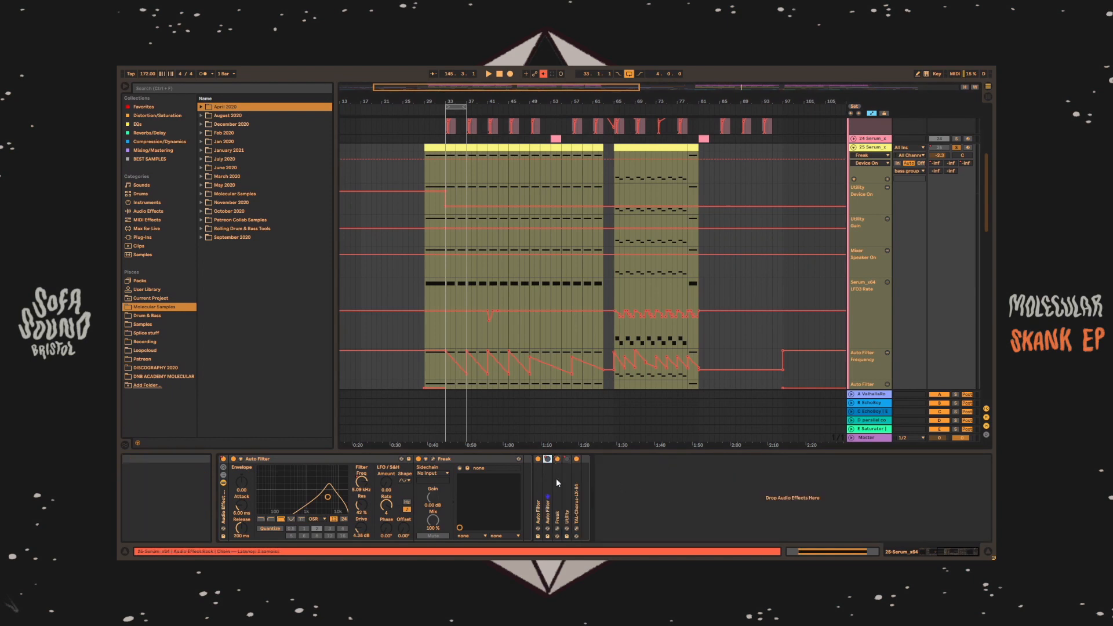
double_click(556, 481)
left_click(454, 106)
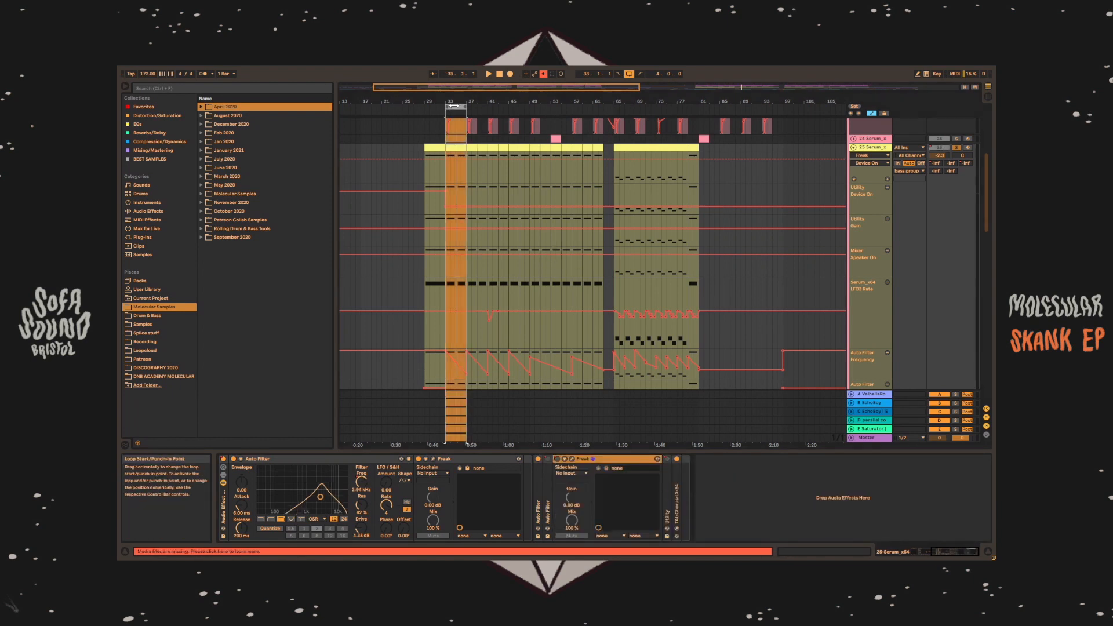
- Find the Freak on/off automation and play from around bar 53, opening the chain's Freak window during playback and closing it again
left_click_drag(584, 87, 581, 53)
scroll(568, 266, "down", 6)
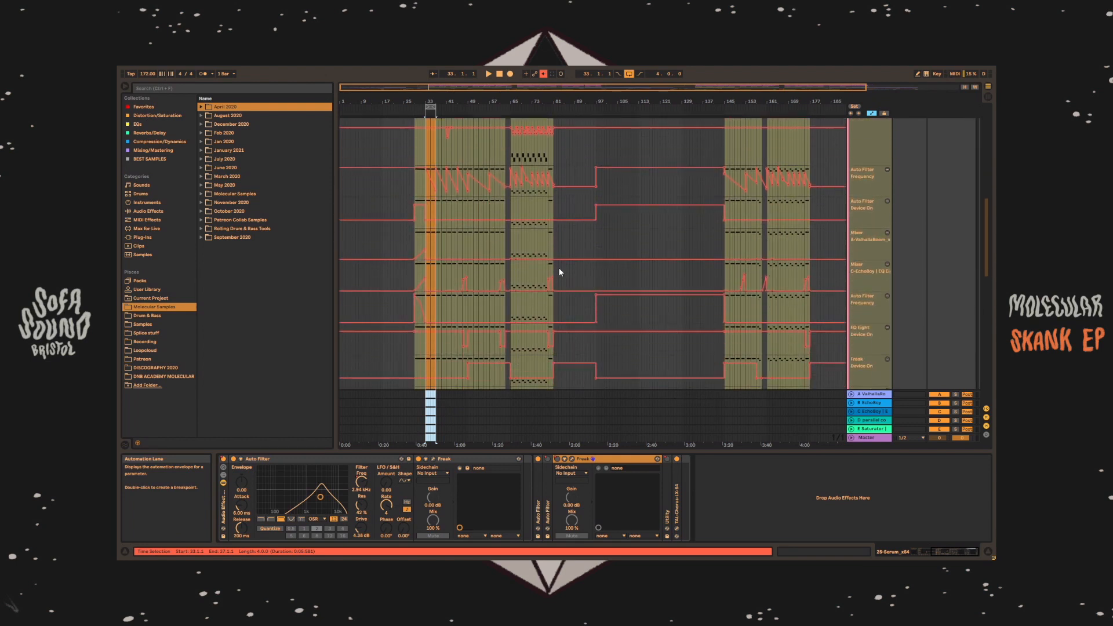
scroll(559, 270, "down", 3)
left_click(484, 285)
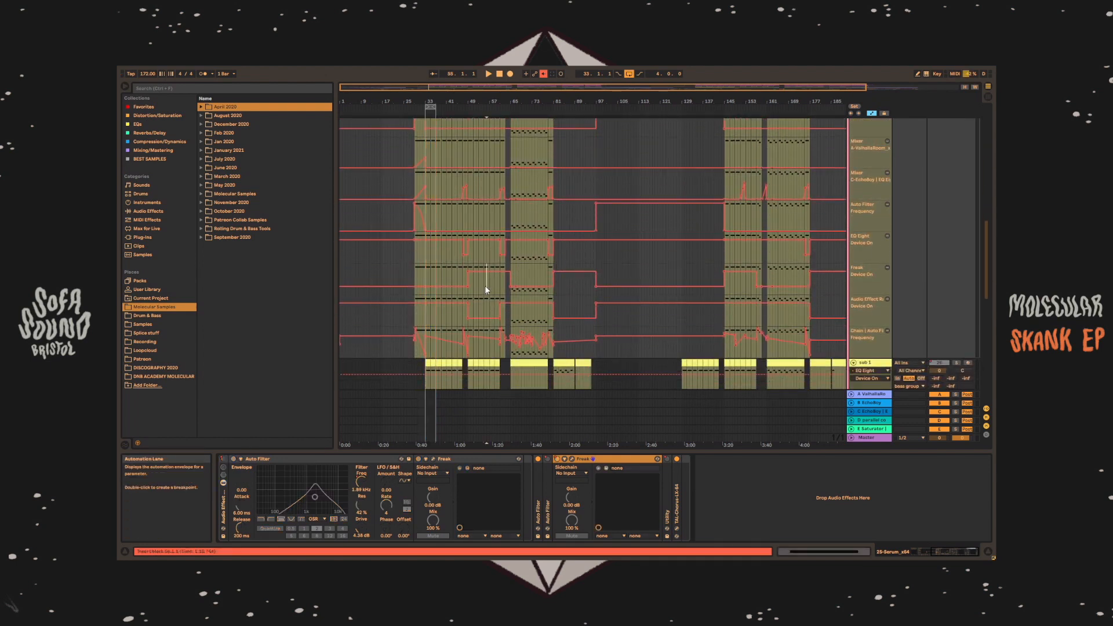
key("space")
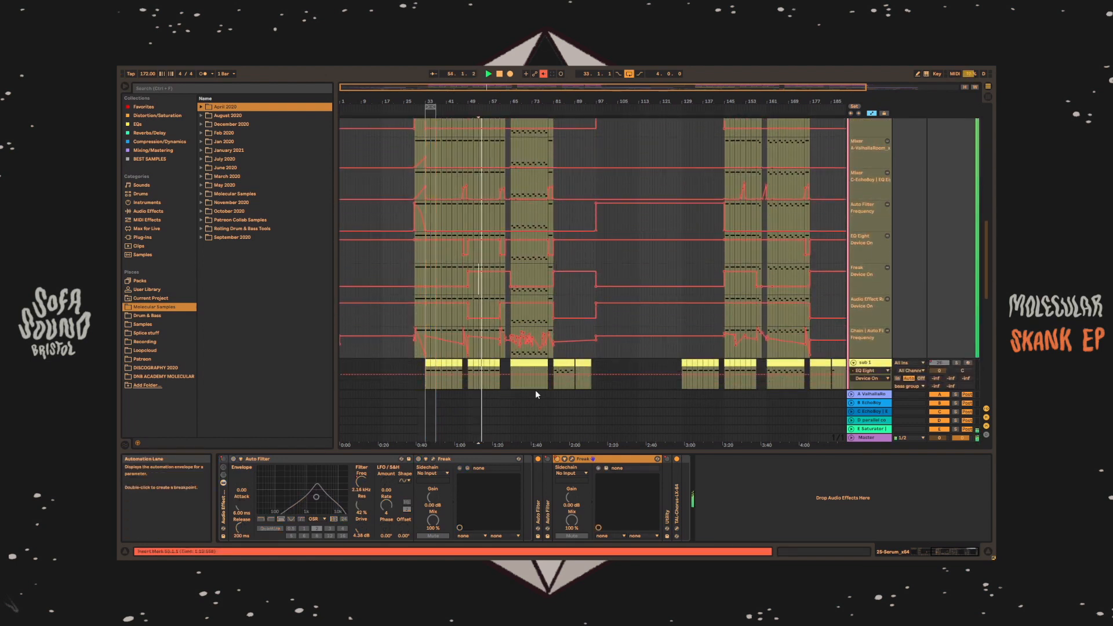
left_click(571, 459)
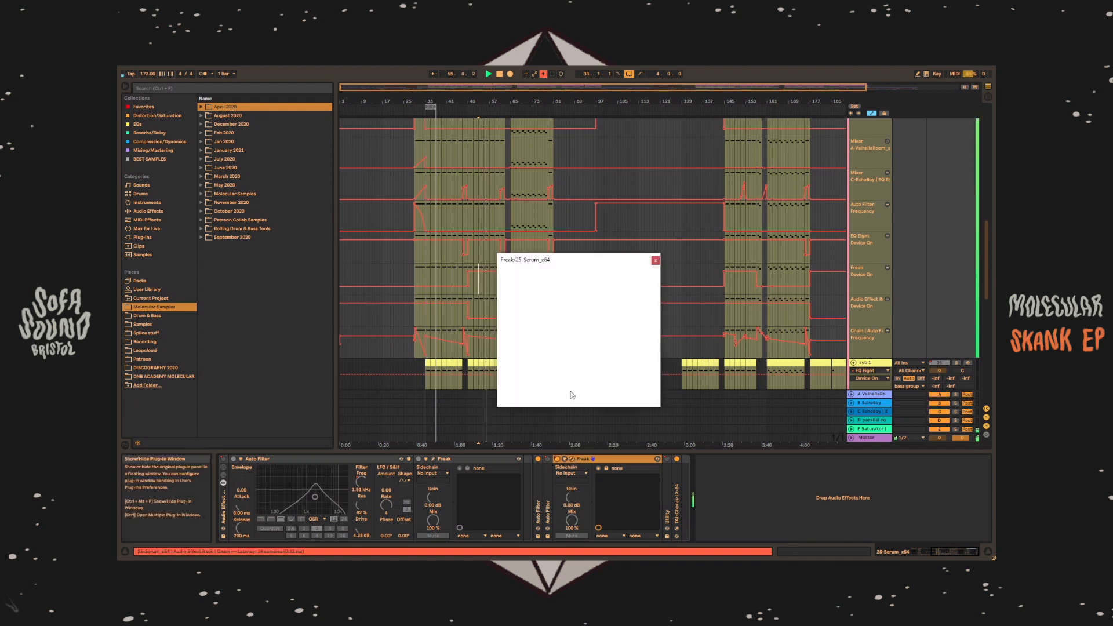
left_click(655, 260)
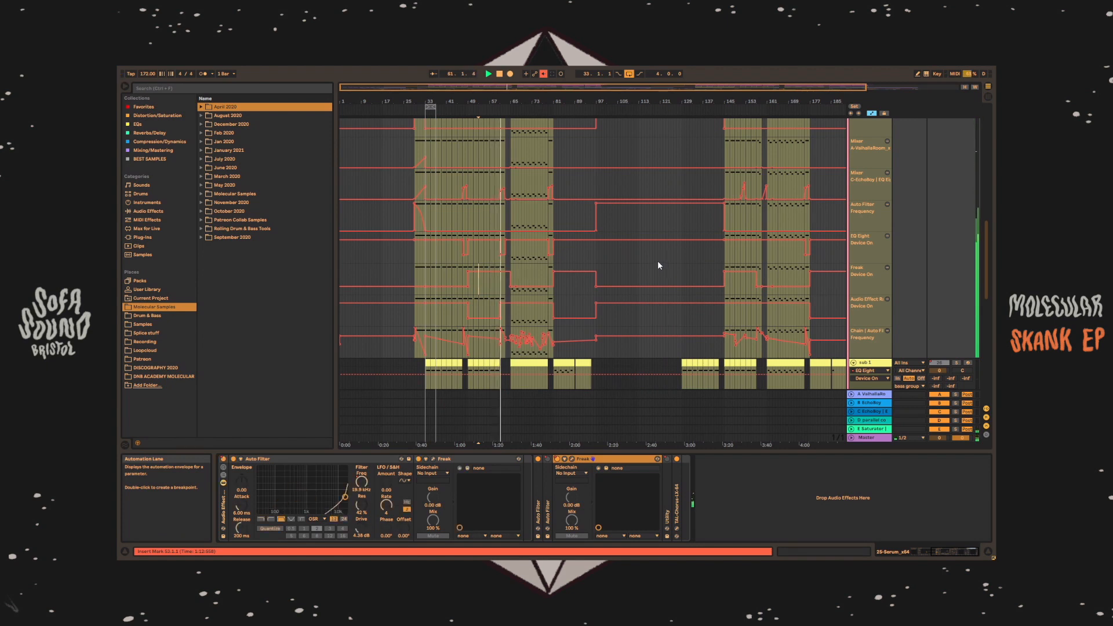
- Unfold the Utility after Freak in the chain and return to the Serum track's Utility automation lanes
double_click(666, 486)
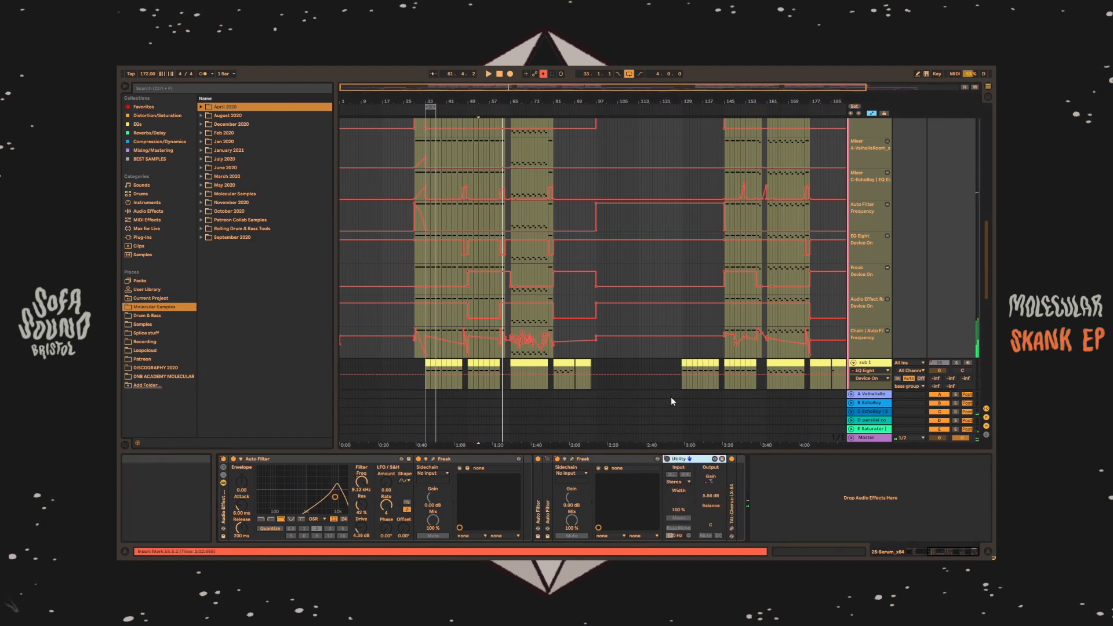
scroll(565, 281, "up", 5)
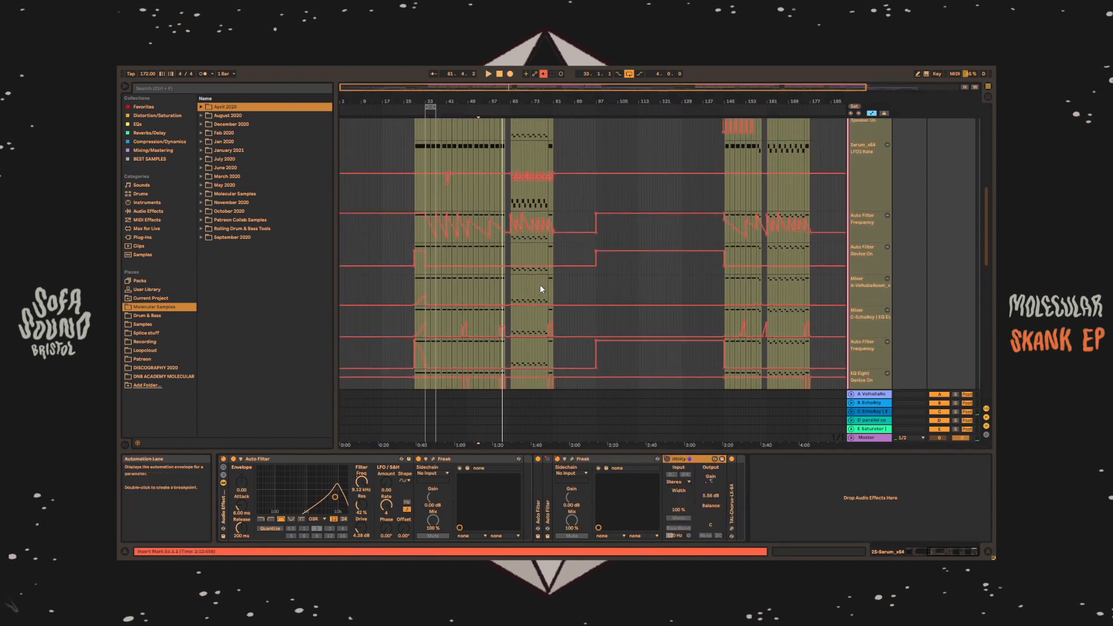
scroll(540, 289, "up", 6)
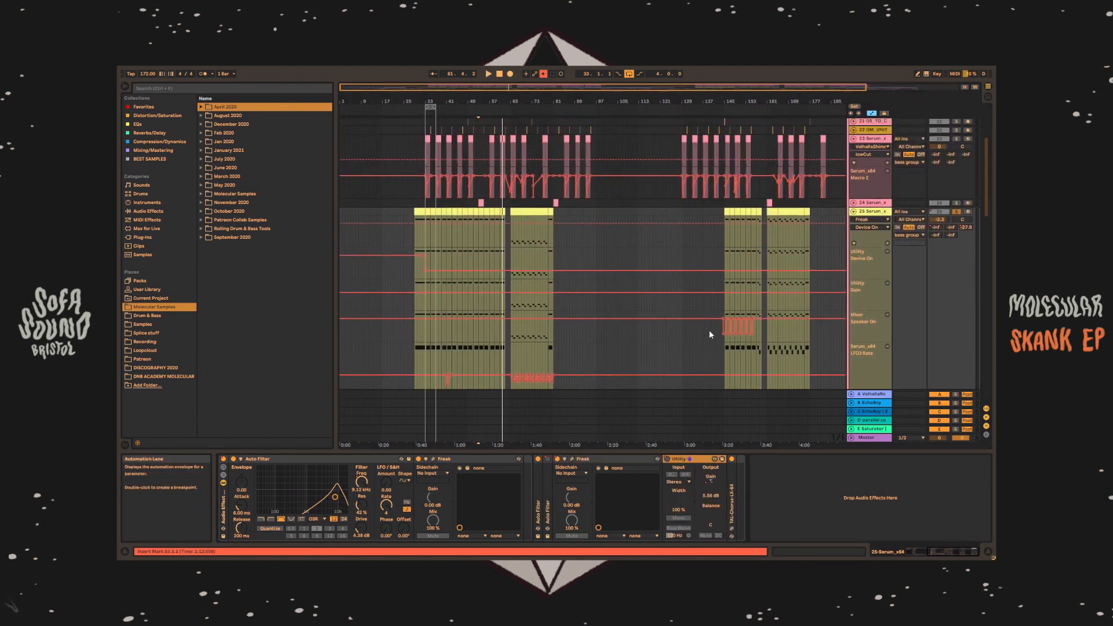
scroll(649, 329, "down", 1)
scroll(541, 295, "down", 3)
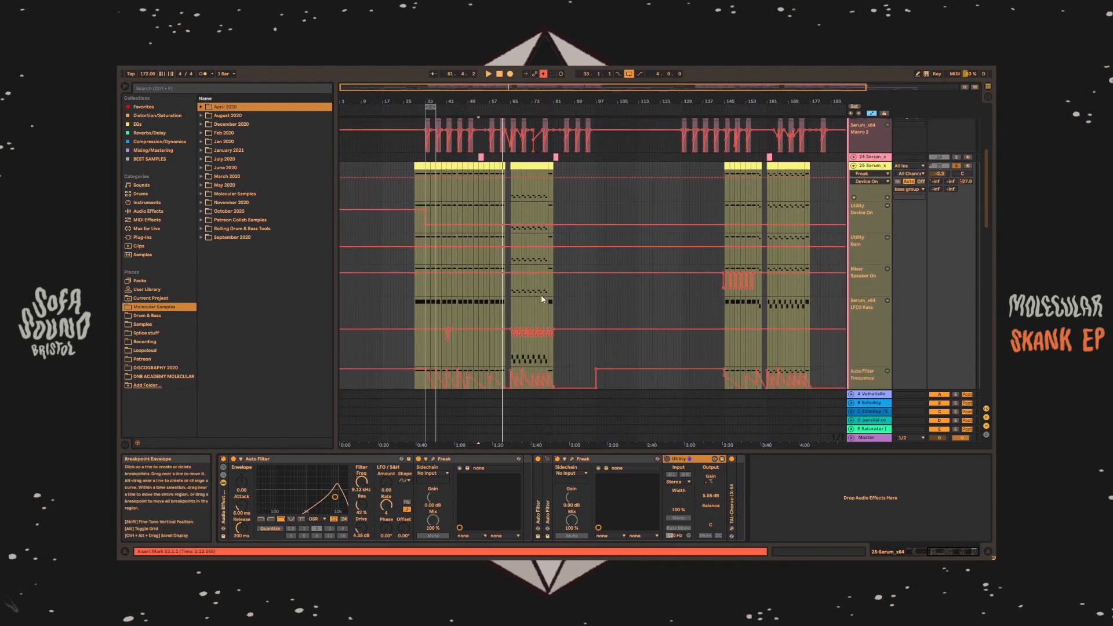
- Play the soloed Serum bass from bar 29 into the drop, then replay its opening while viewing the Utility on/off automation up close
left_click(418, 209)
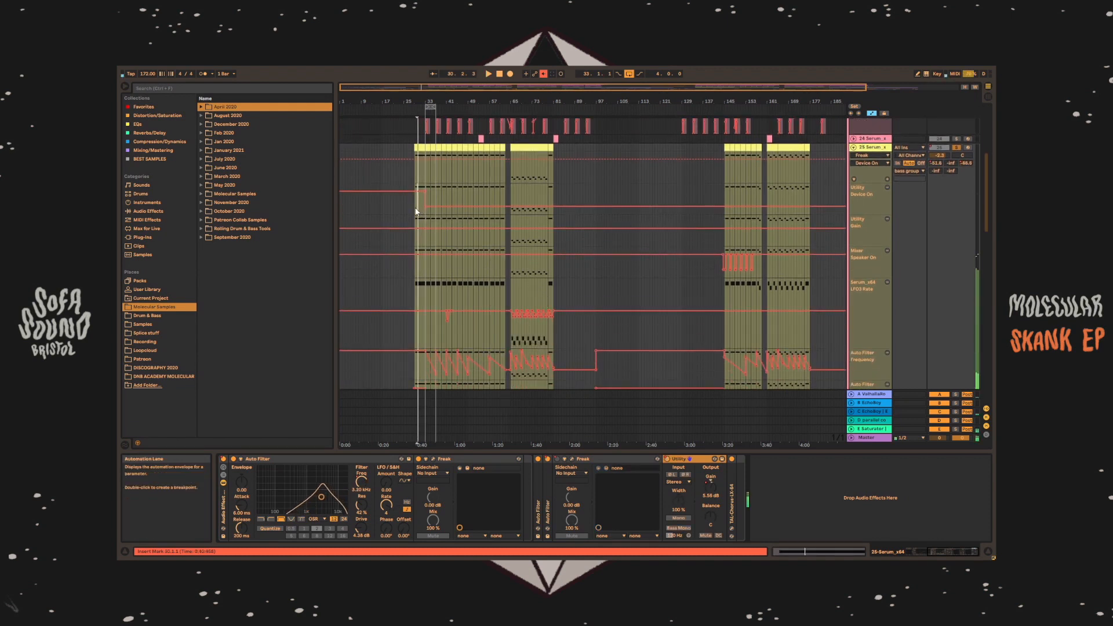
key("space")
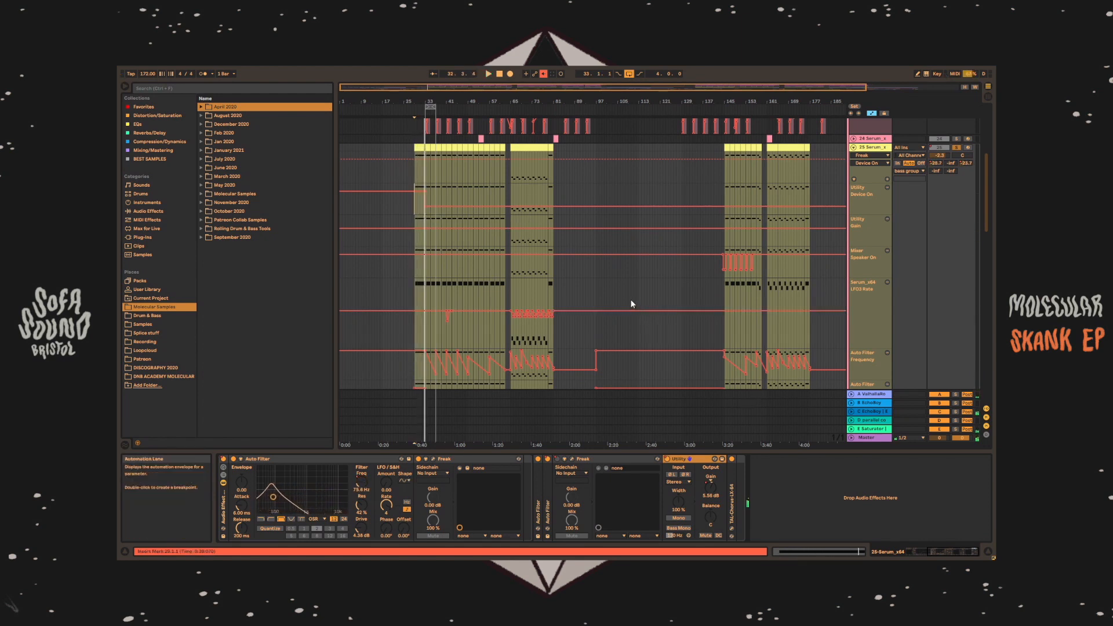
scroll(631, 304, "up", 2)
left_click_drag(402, 87, 418, 145)
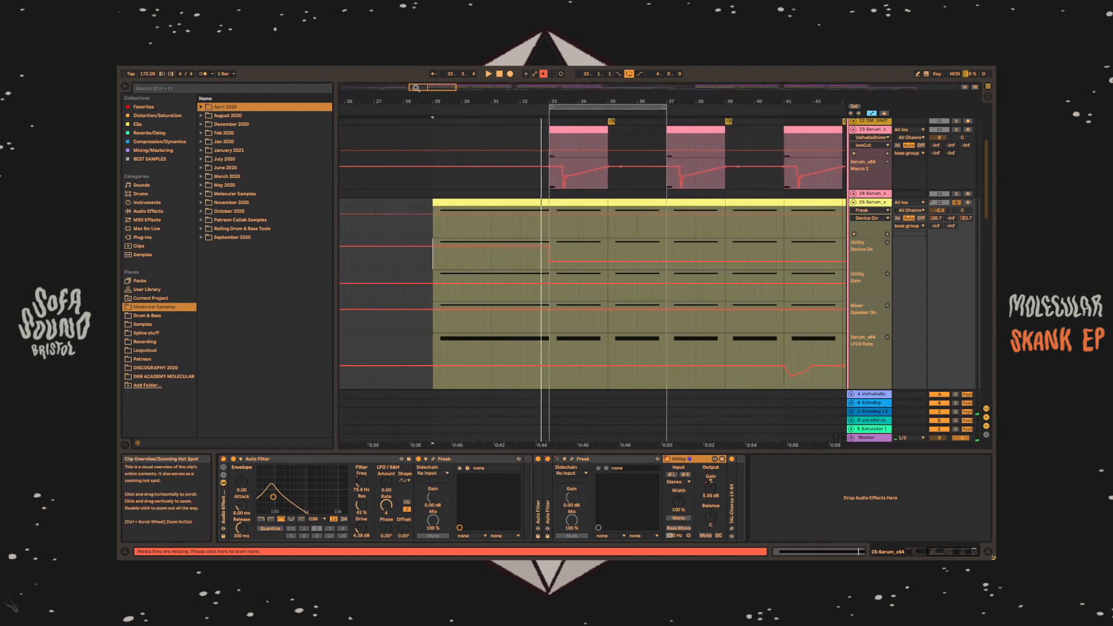
left_click(432, 115)
scroll(449, 164, "down", 1)
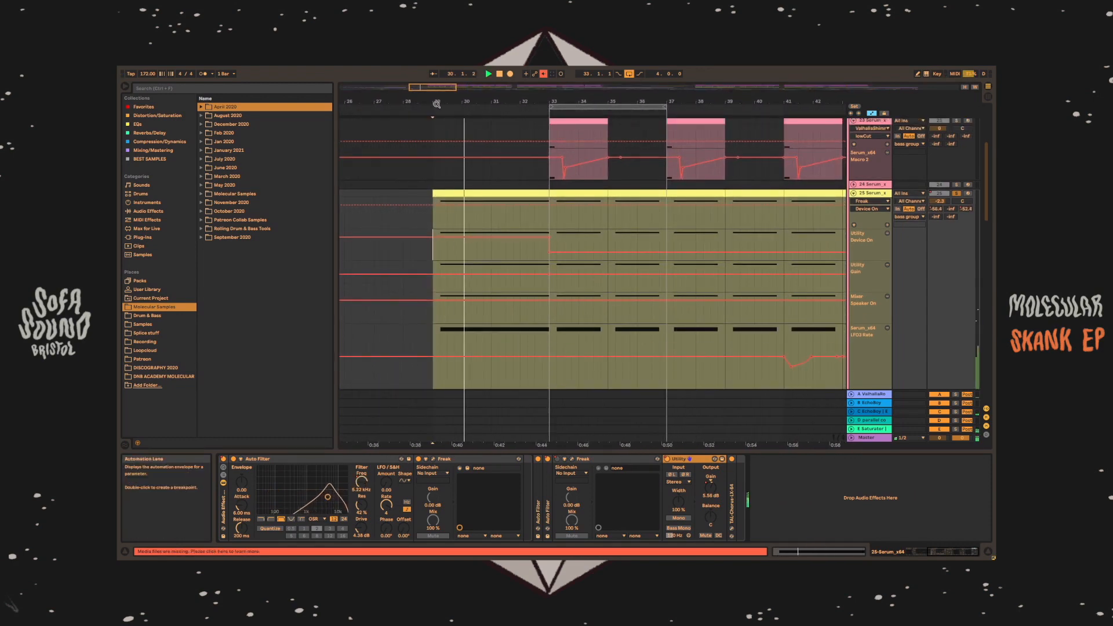
key("space")
- Look over the build-up before the drop across the bass group and fold track 25's automation lanes
left_click_drag(435, 88, 433, 61)
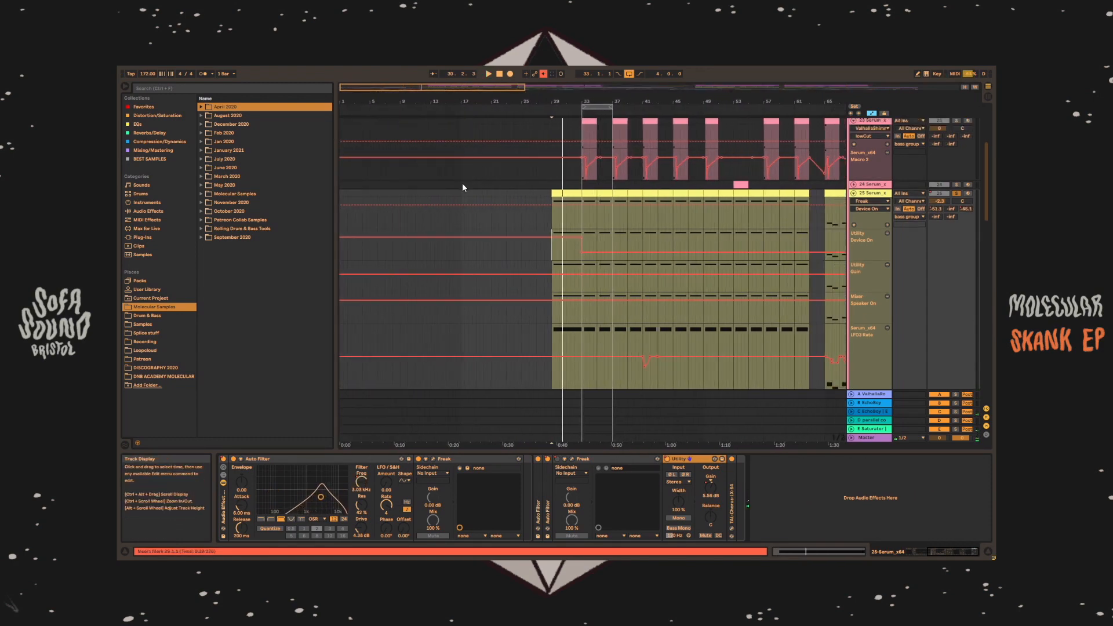
scroll(462, 197, "up", 3)
scroll(463, 217, "up", 1)
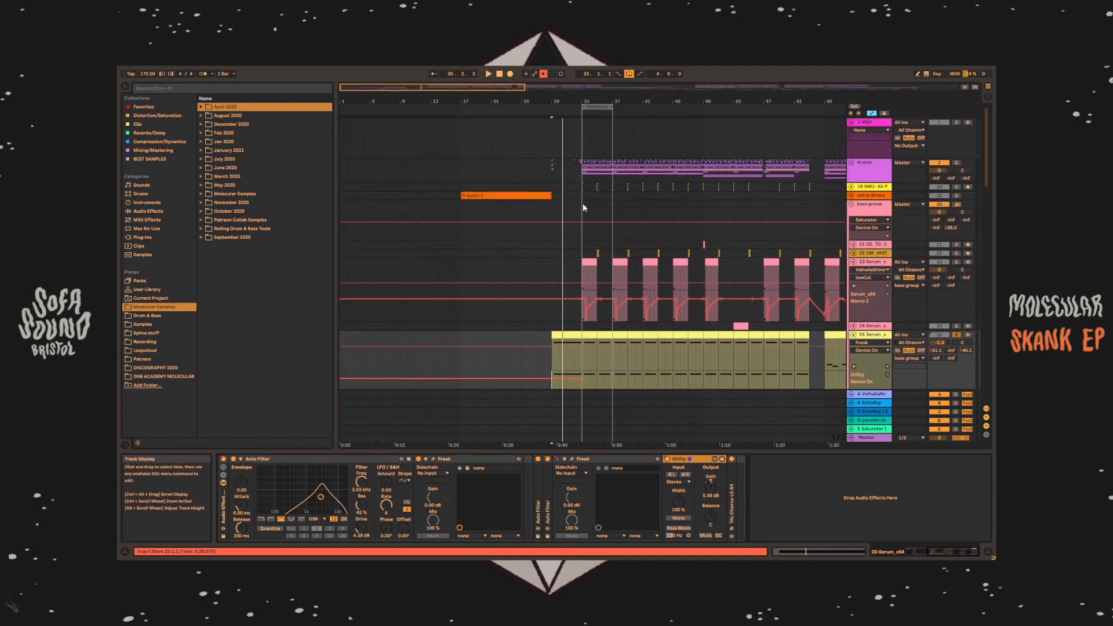
scroll(471, 229, "down", 6)
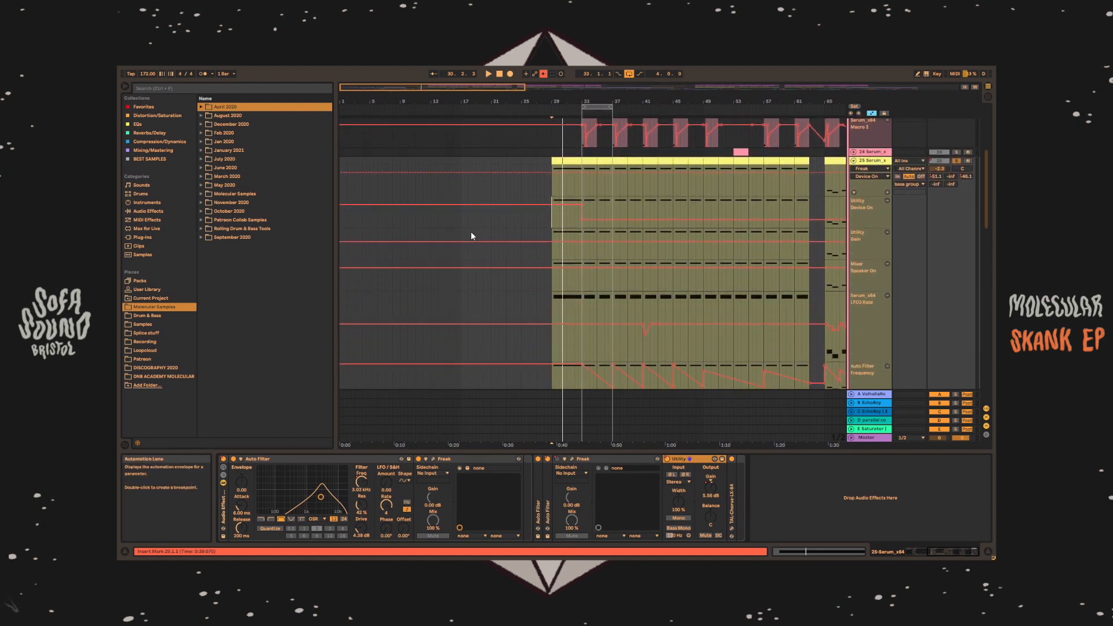
scroll(470, 243, "up", 1)
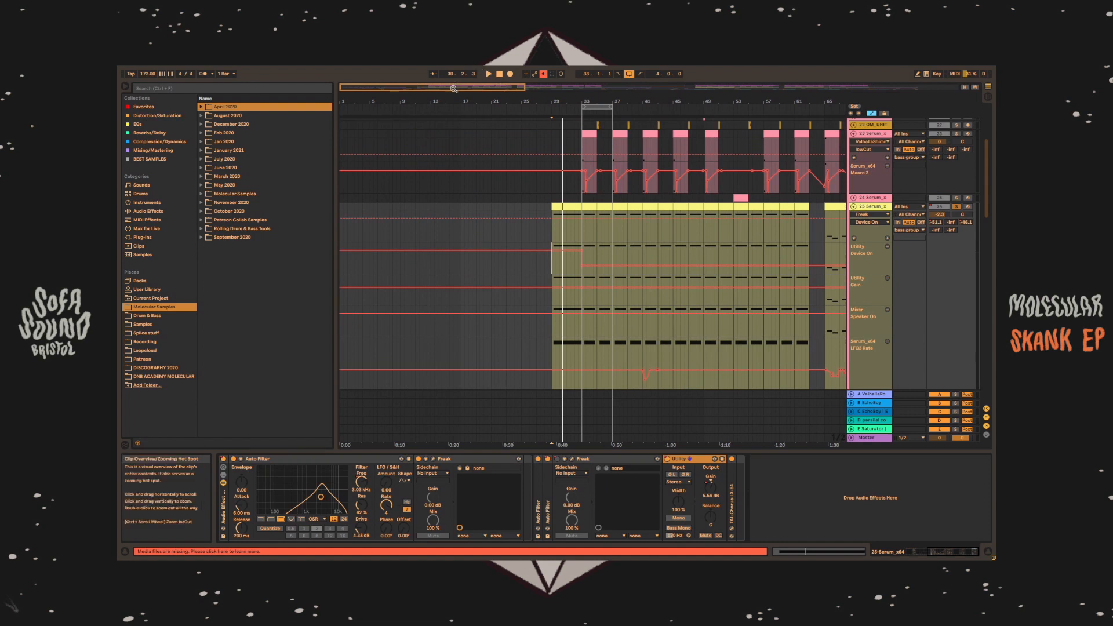
mouse_move(428, 88)
left_mouse_down()
mouse_move(432, 119)
mouse_move(423, 70)
left_mouse_up()
left_click(853, 207)
scroll(502, 210, "up", 2)
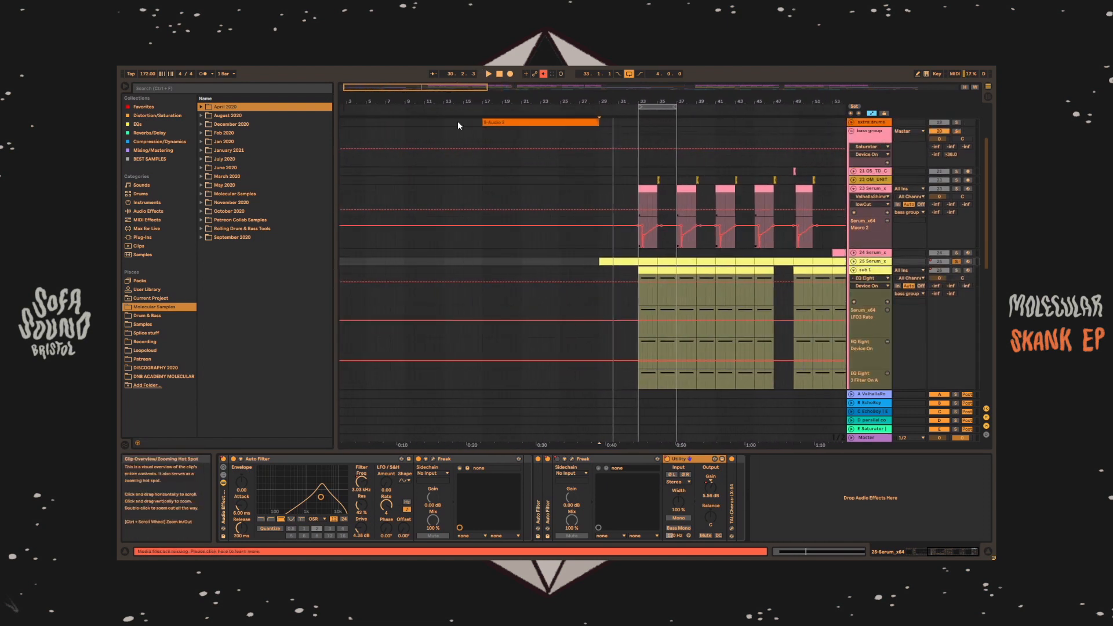
- Turn off solo on track 25 and play the full mix from bar 17, jumping ahead to around bar 24
left_click(490, 108)
left_click(956, 262)
scroll(632, 246, "up", 2)
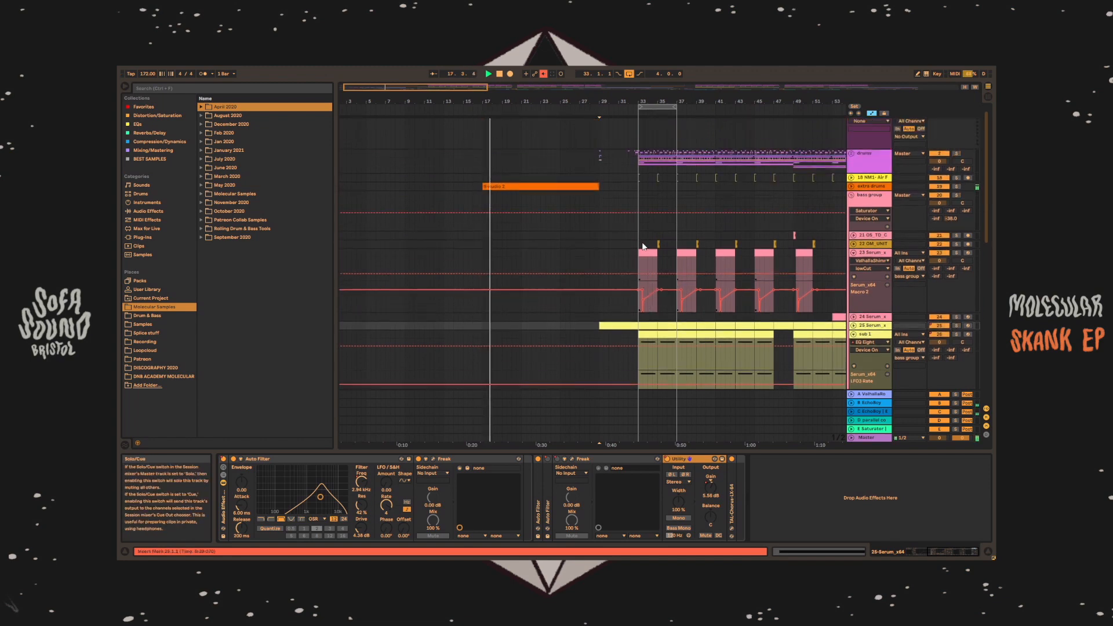
scroll(616, 244, "down", 7)
scroll(614, 246, "down", 4)
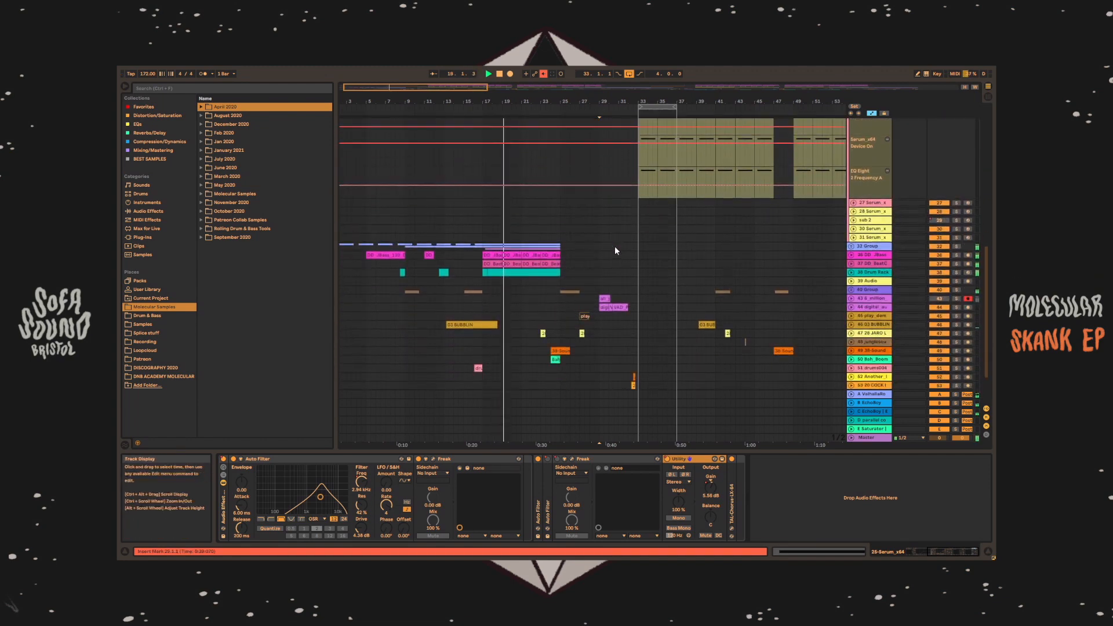
left_click(550, 110)
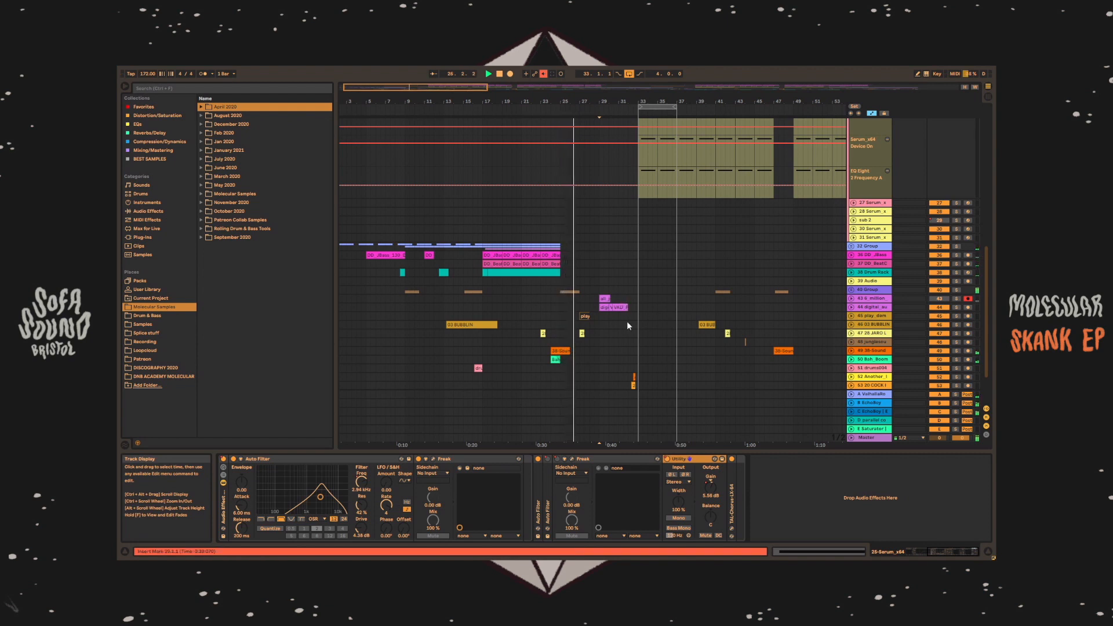
scroll(626, 307, "up", 5)
scroll(615, 307, "up", 4)
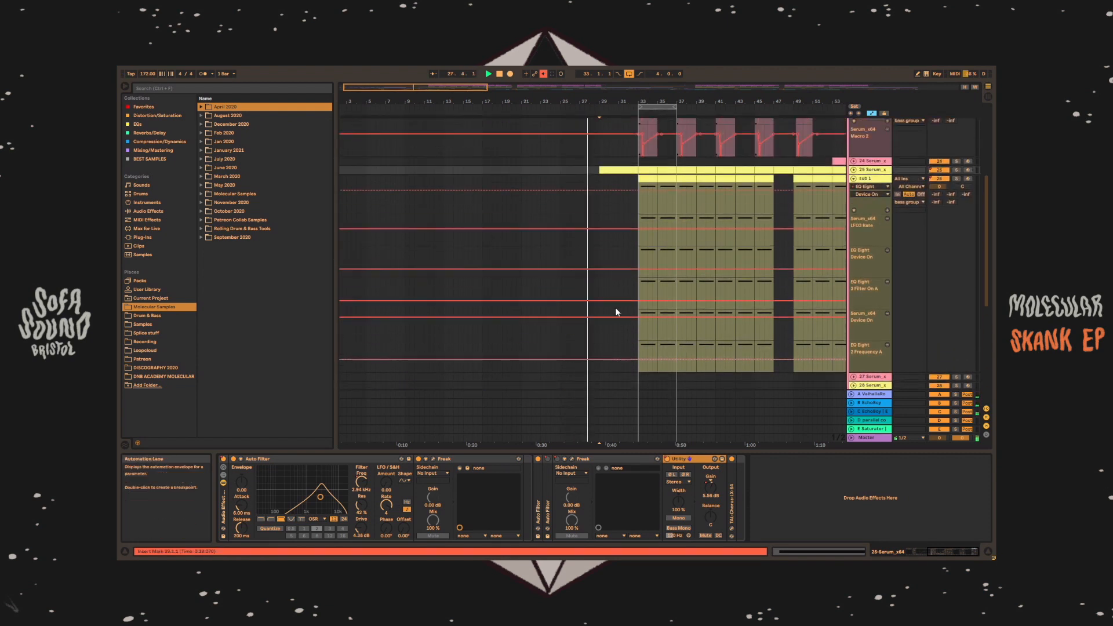
- Select track 25's section from bar 29 to bar 33, toggle its activation, and replay the build-up from bar 29
left_click(618, 215)
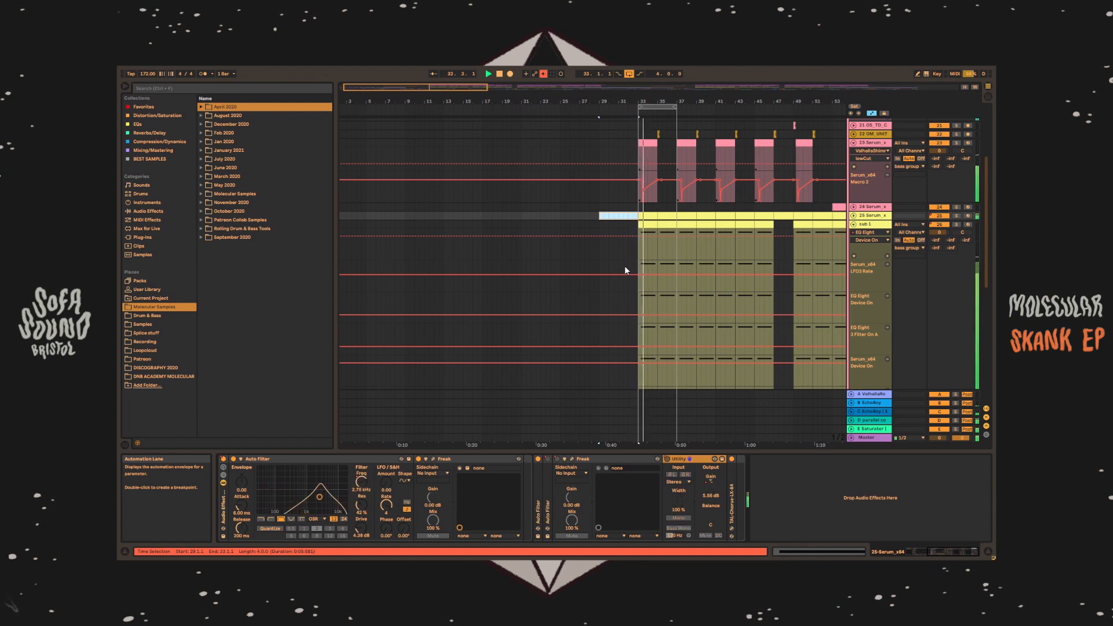
key("0")
key("space")
key("space")
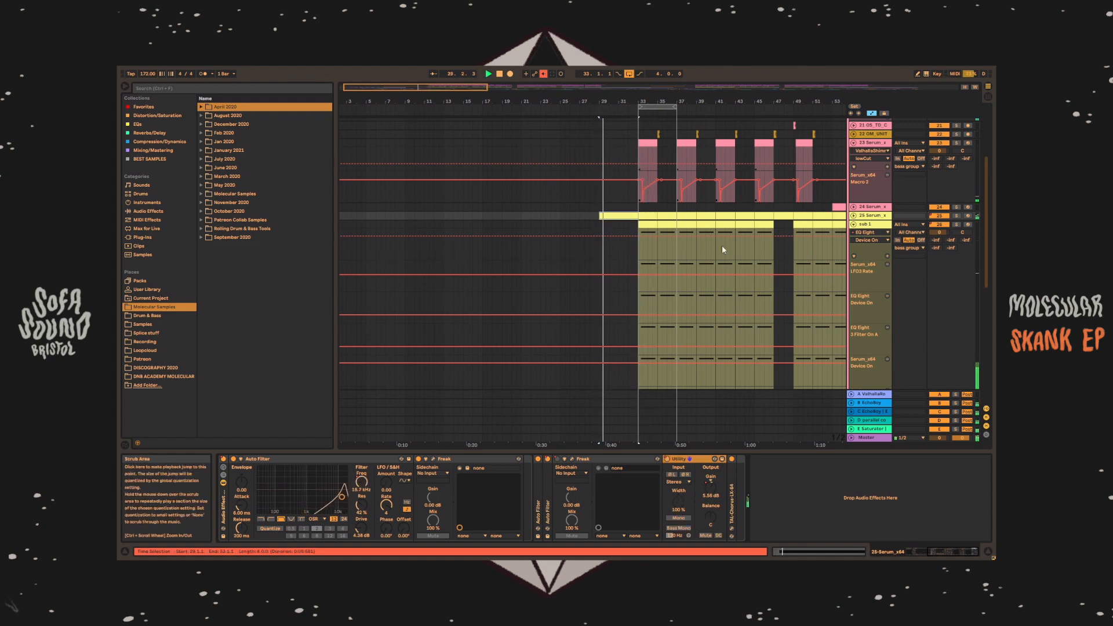
- Review the other tracks during the build-up playback and return to the bass group's sub 1 track around bar 33
scroll(637, 251, "down", 10)
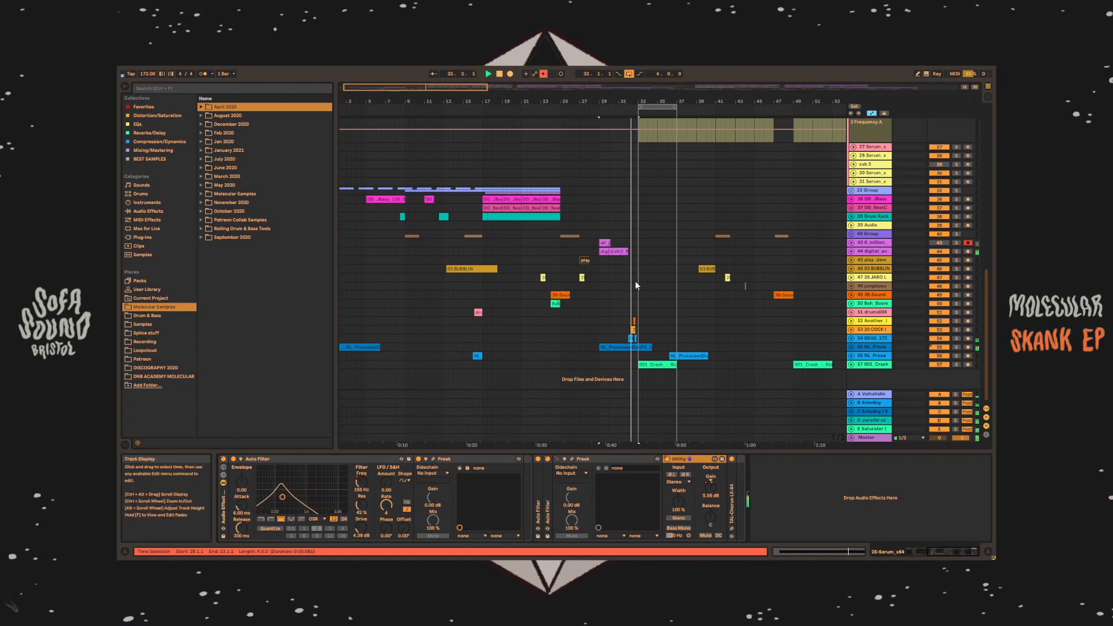
scroll(636, 267, "up", 10)
left_click_drag(458, 86, 455, 128)
scroll(597, 252, "up", 2)
scroll(597, 252, "up", 2)
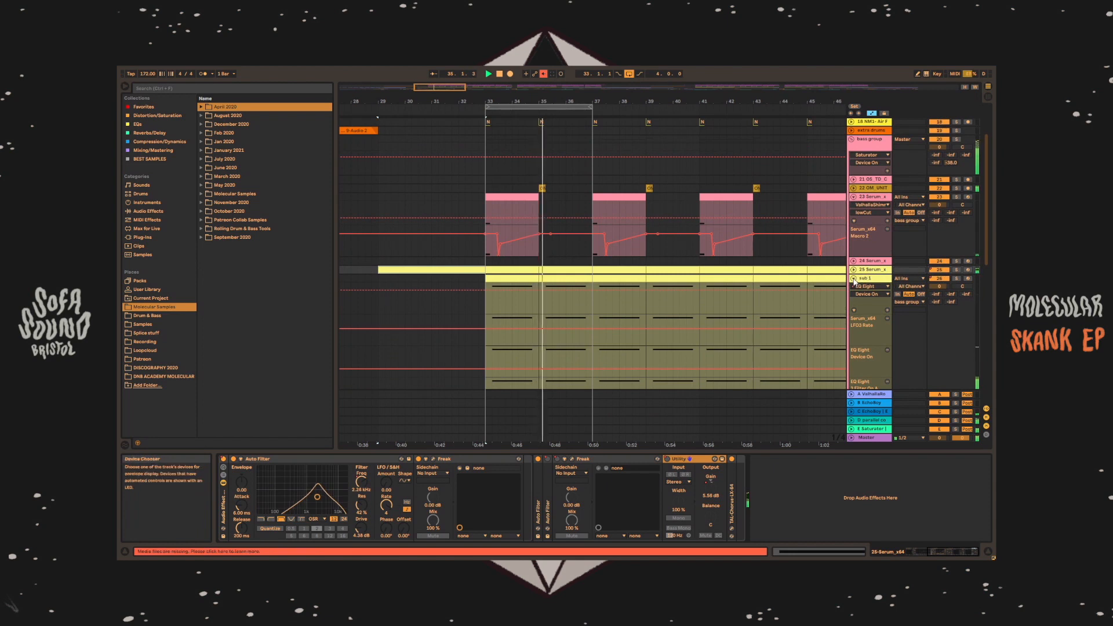
- Fold the sub 1 track, unfold track 25 and stop playback
left_click(853, 278)
left_click(853, 270)
key("space")
scroll(621, 261, "up", 2)
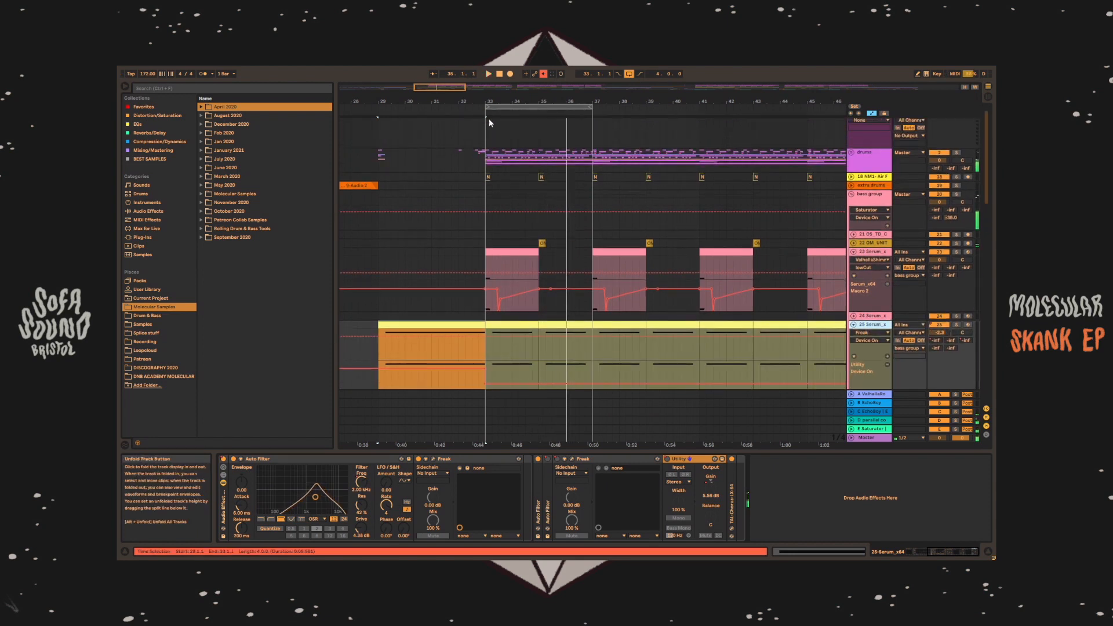
- Expand the TAL-Chorus-LX device at the end of track 25's effect chain and look at its plug-in window
left_click_drag(488, 102, 470, 90)
double_click(732, 491)
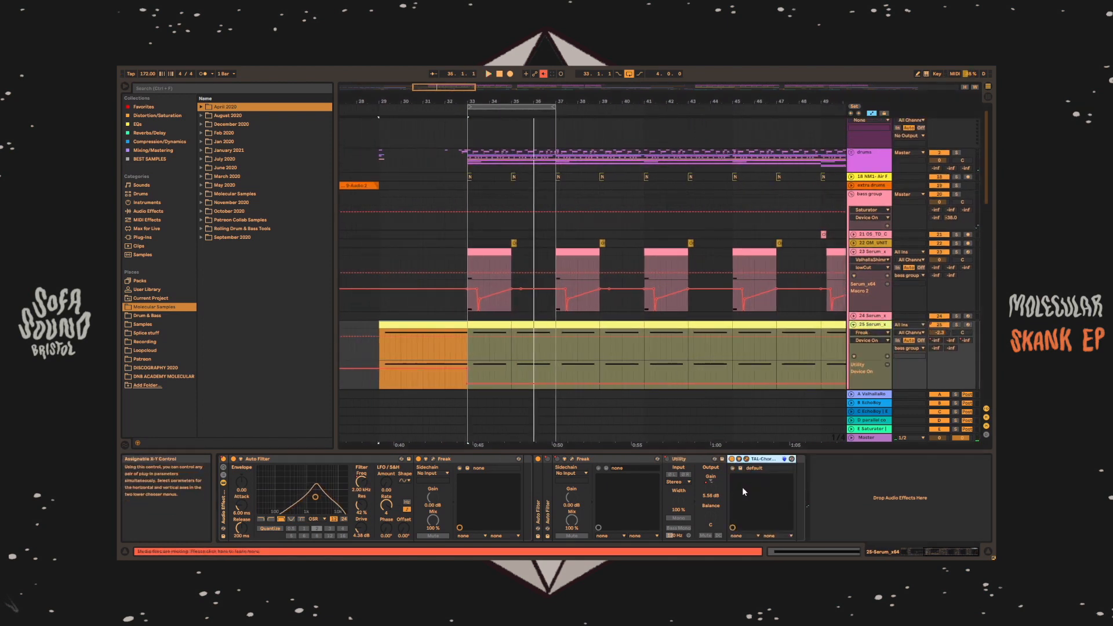
left_click(746, 458)
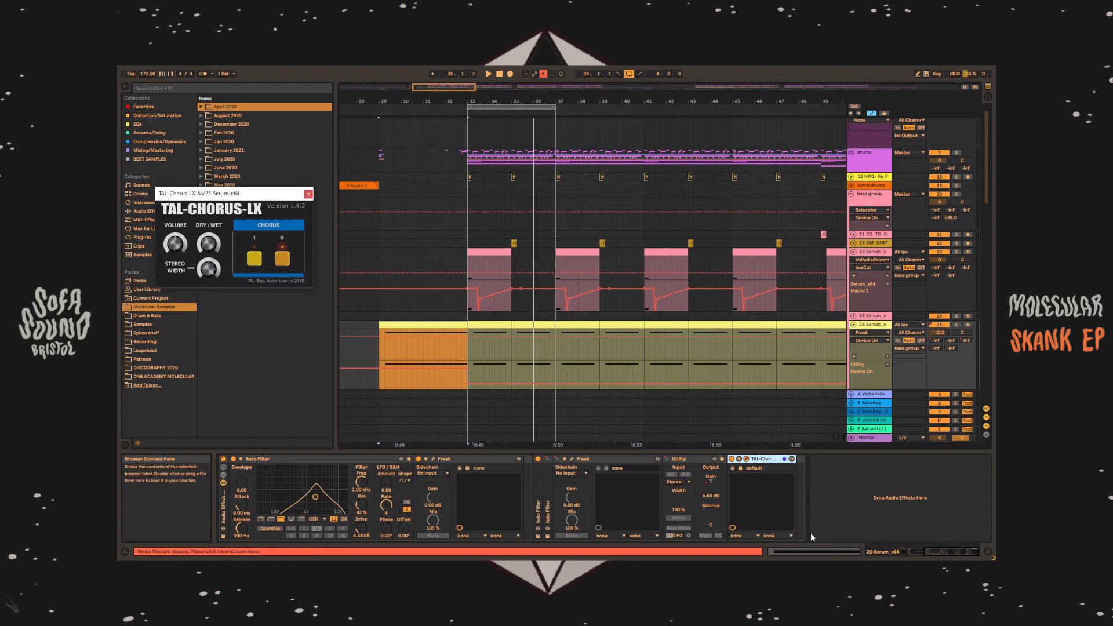
left_click(309, 194)
- Select track 25's section from bar 33 to bar 35, check its chorus plug-in, and play from bar 33
left_click(485, 344)
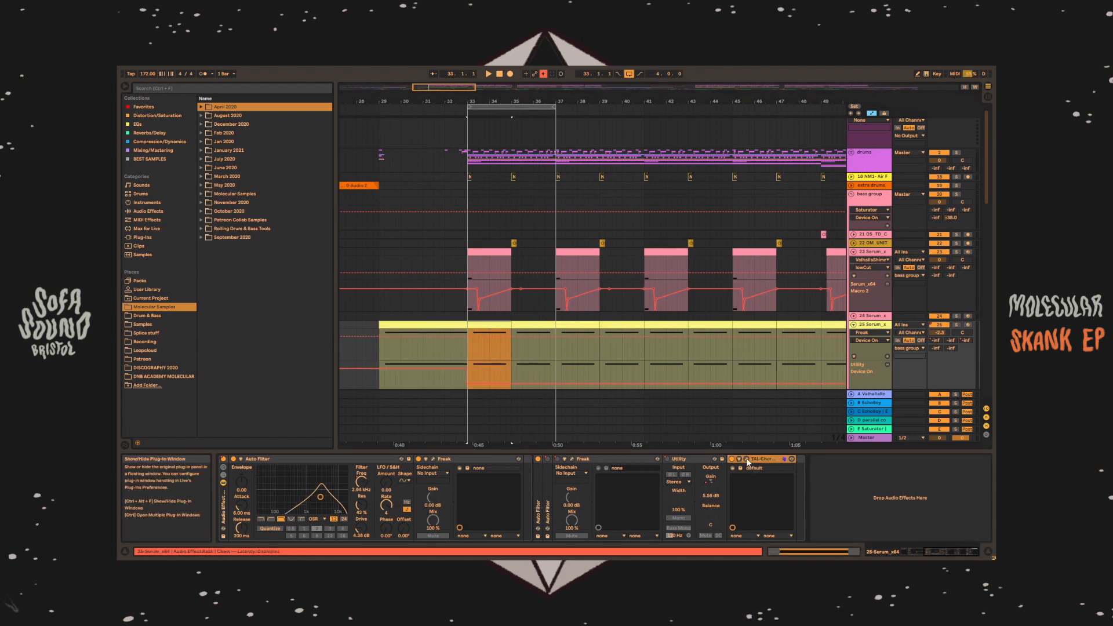
left_click(747, 459)
left_click(308, 194)
key("space")
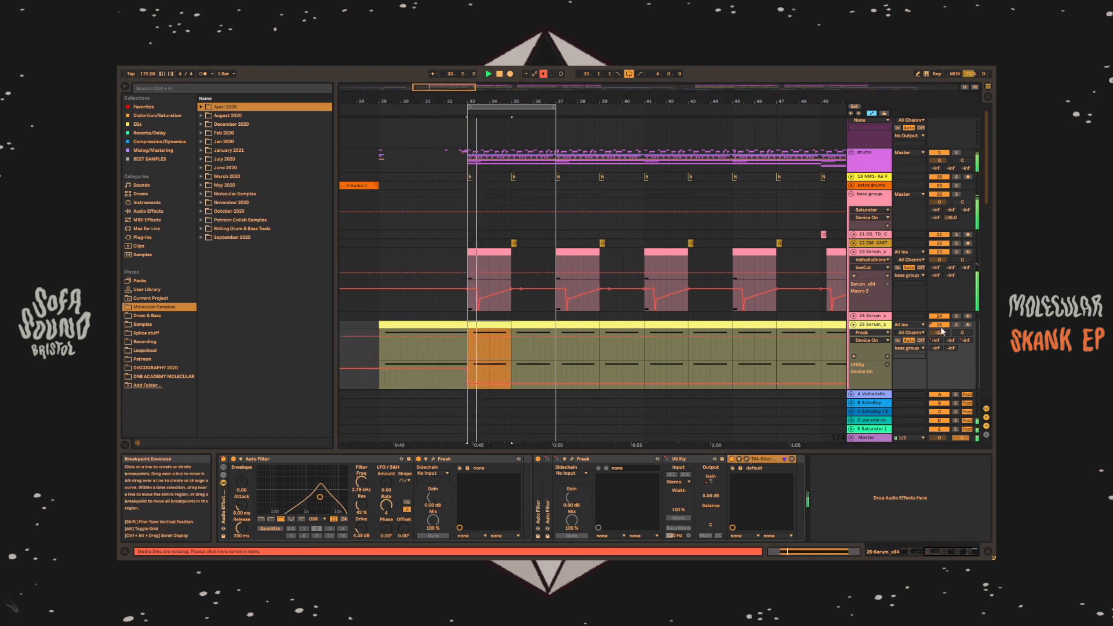
- Examine the TAL-Chorus-LX volume, dry/wet, stereo width and chorus I and II controls on track 25
left_click(747, 460)
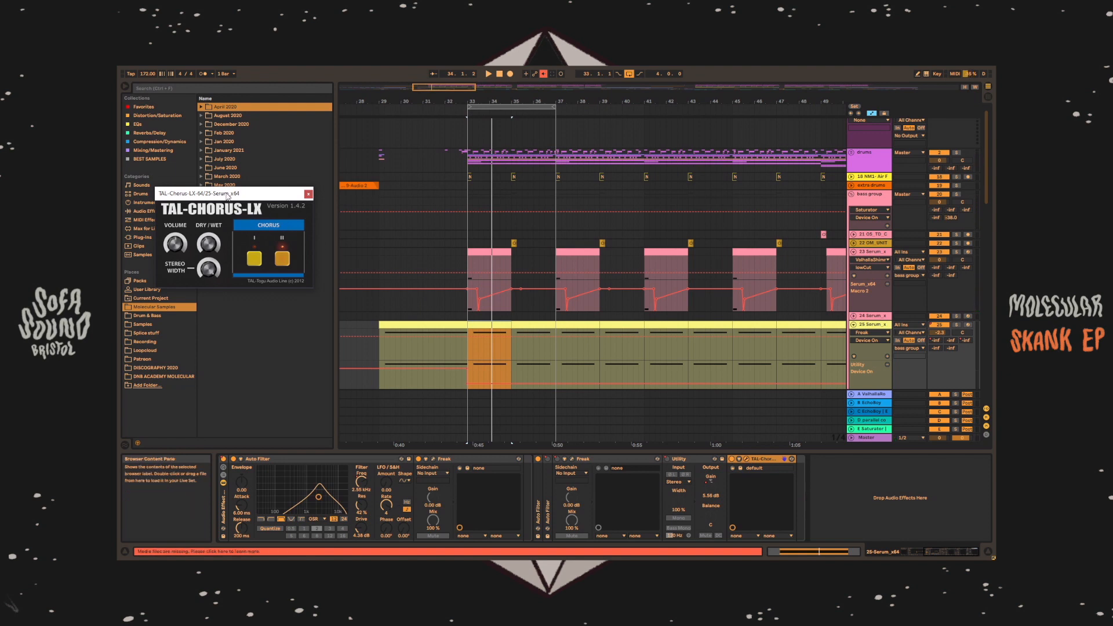
left_click_drag(228, 197, 287, 237)
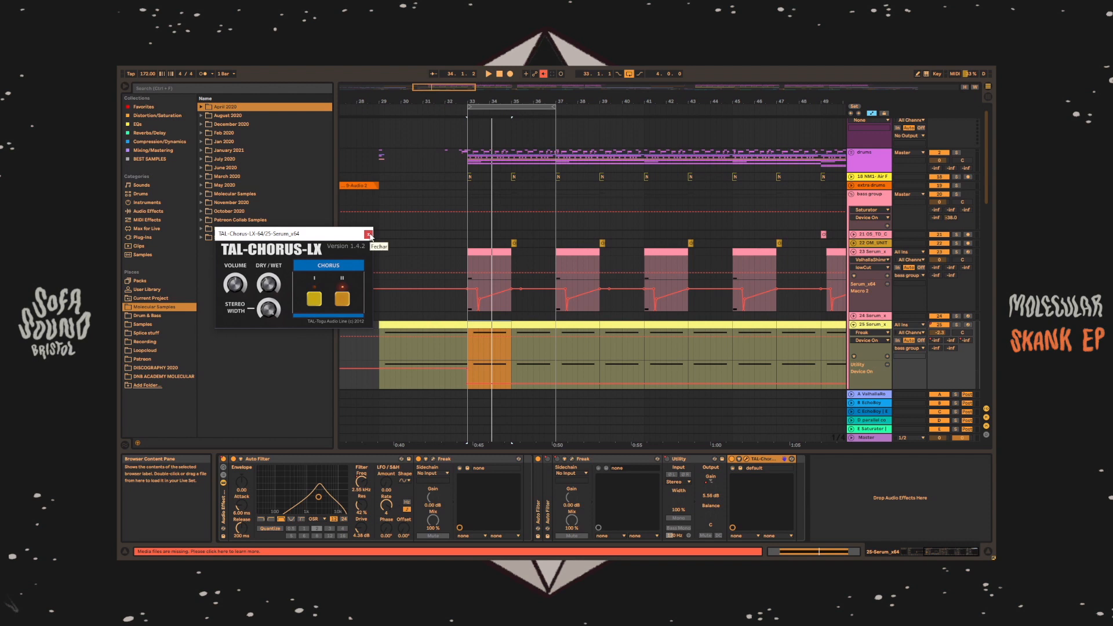
left_click(368, 234)
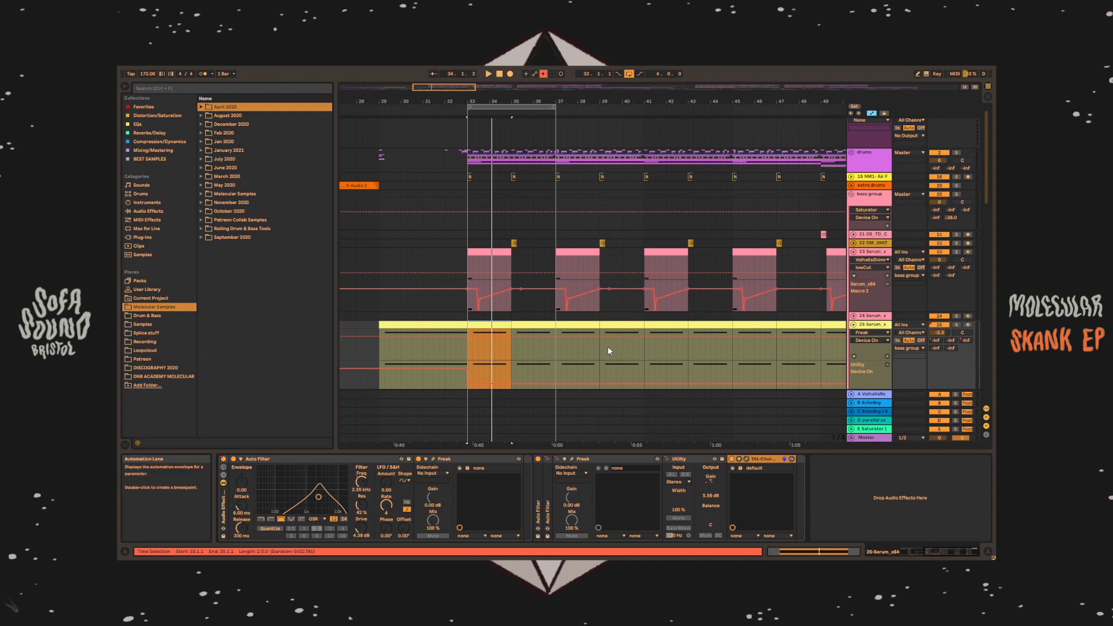
left_click(746, 459)
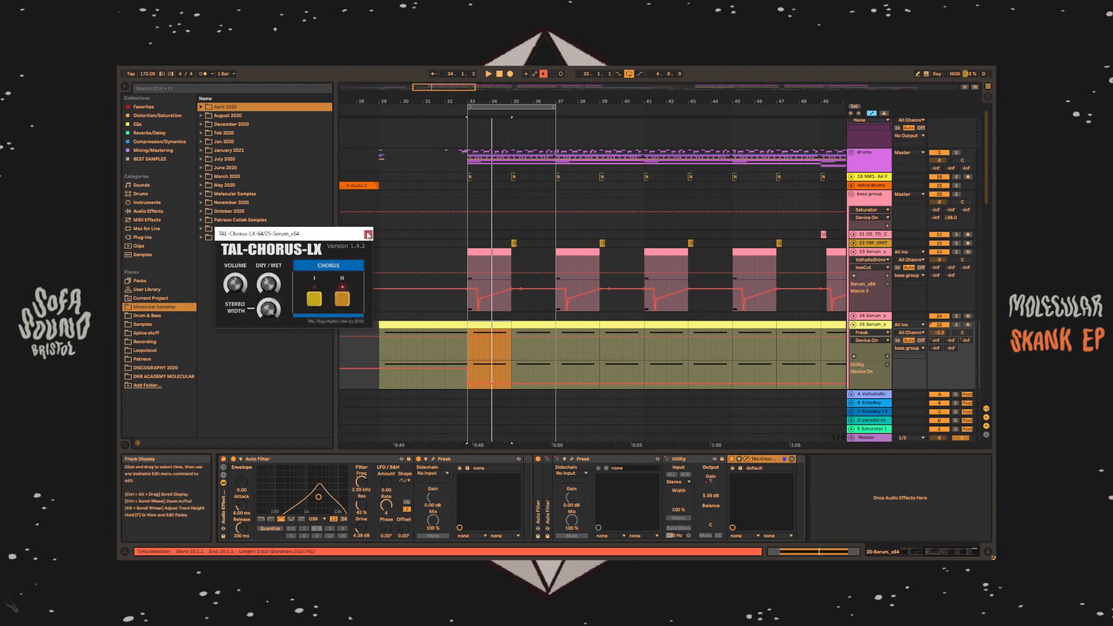
left_click_drag(360, 237, 497, 251)
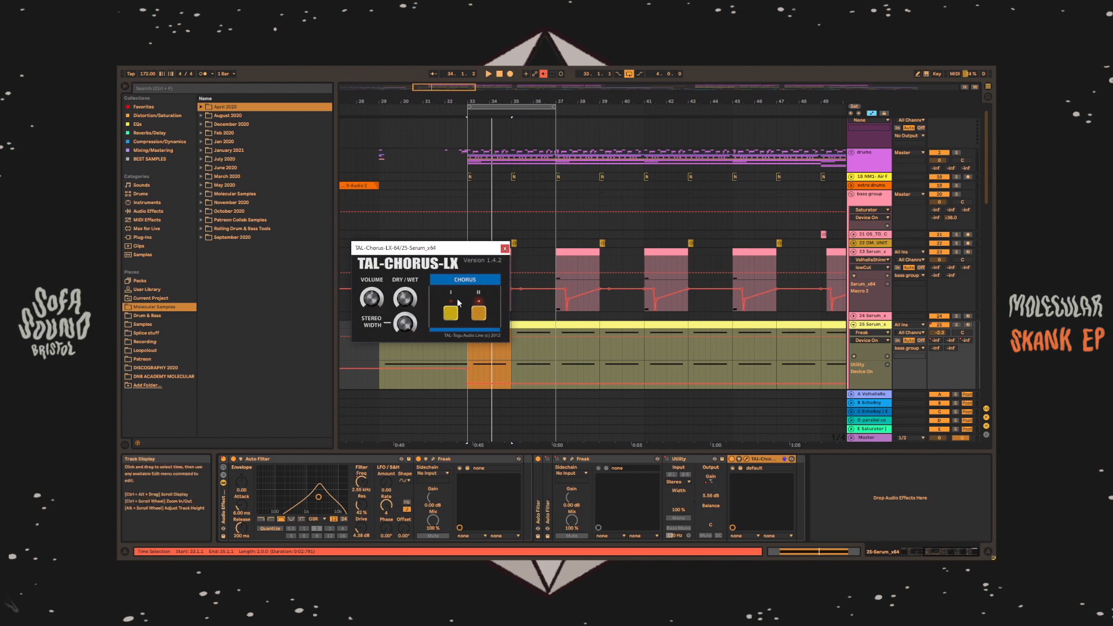
left_click(504, 249)
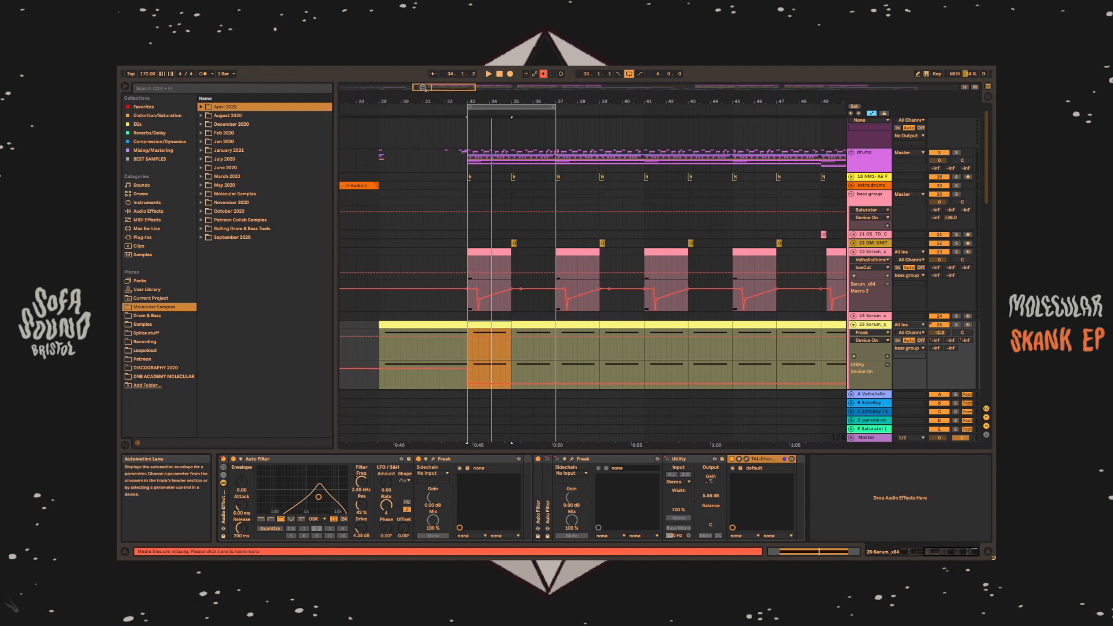
left_click_drag(494, 101, 587, 179)
left_click(746, 458)
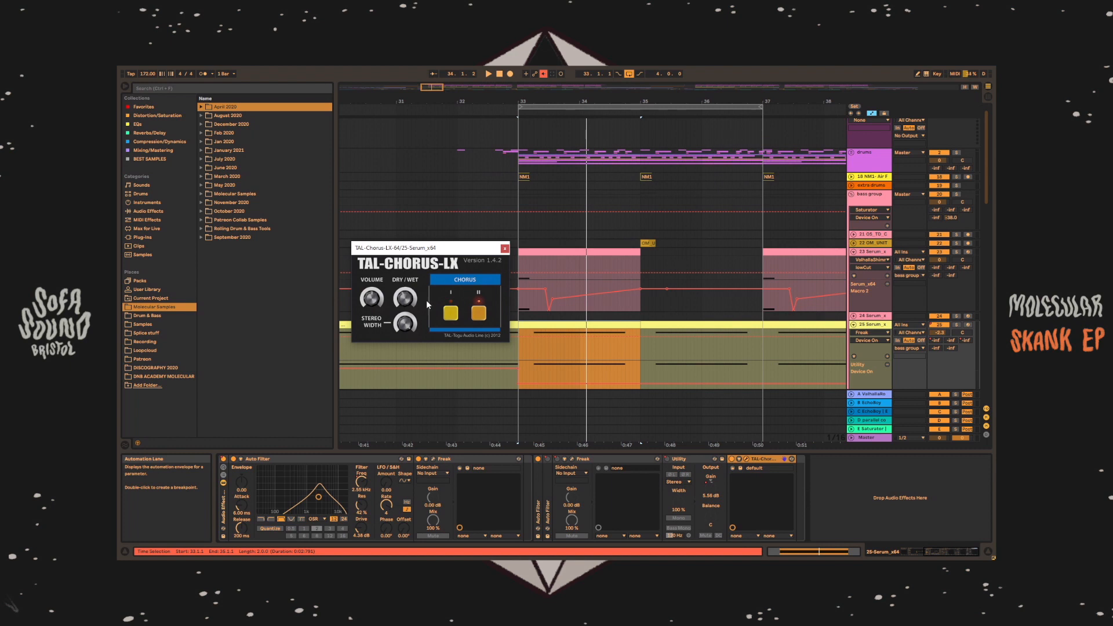
left_click(505, 249)
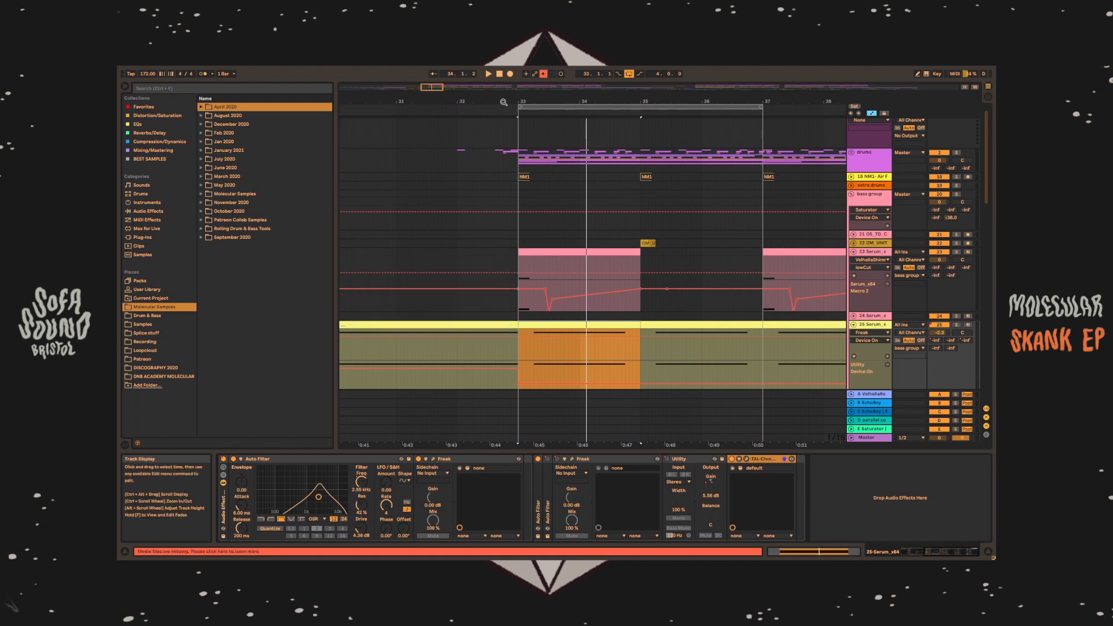
- Fold track 25, look over the bass group's arrangement, and return to track 23 around bar 33
left_click_drag(440, 88, 445, 60)
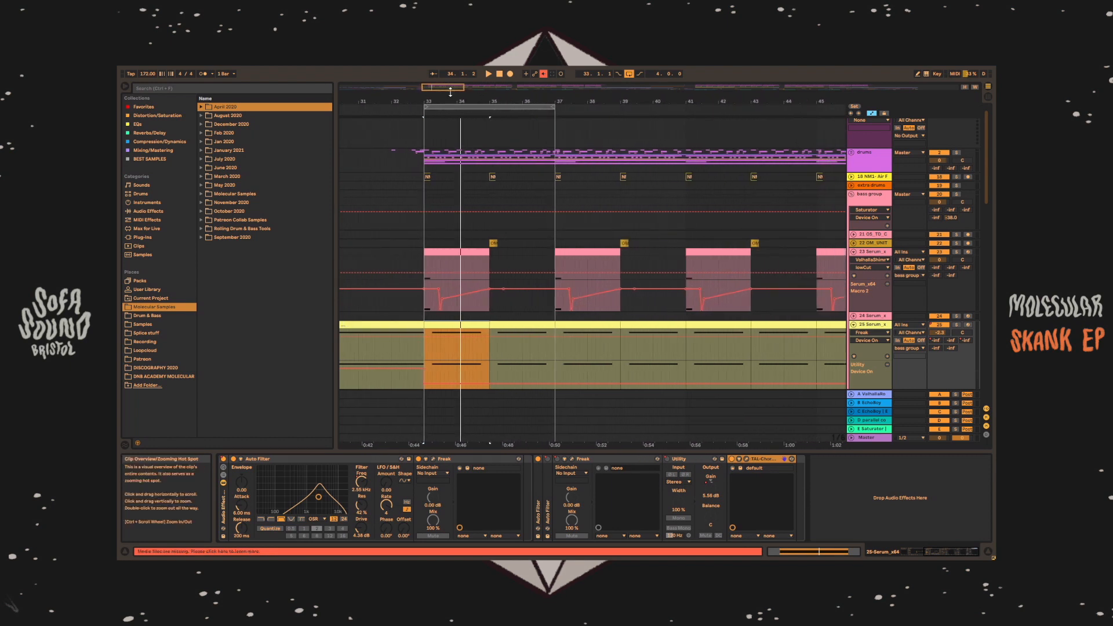
scroll(537, 281, "down", 1)
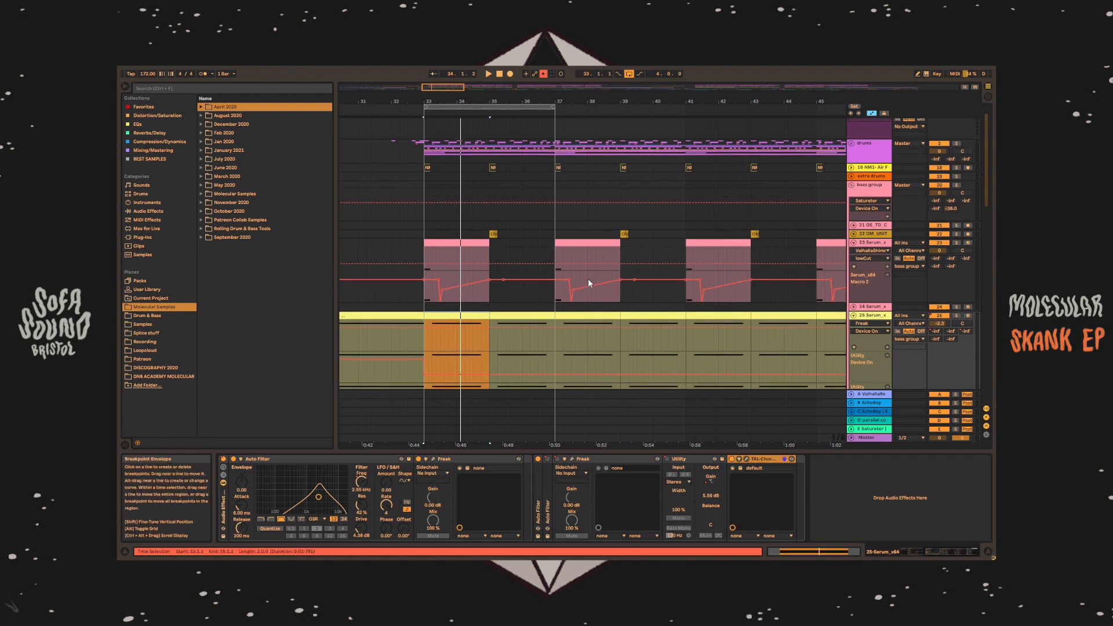
scroll(585, 282, "down", 2)
scroll(718, 313, "down", 1)
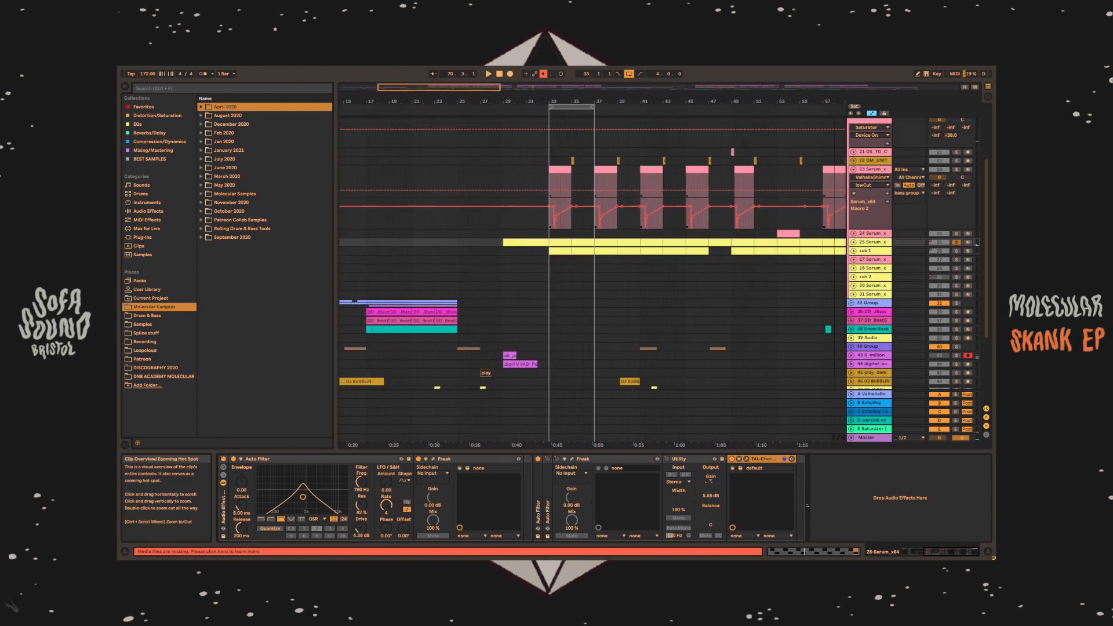
mouse_move(439, 87)
left_mouse_down()
mouse_move(465, 88)
mouse_move(434, 103)
left_mouse_up()
scroll(624, 259, "up", 2)
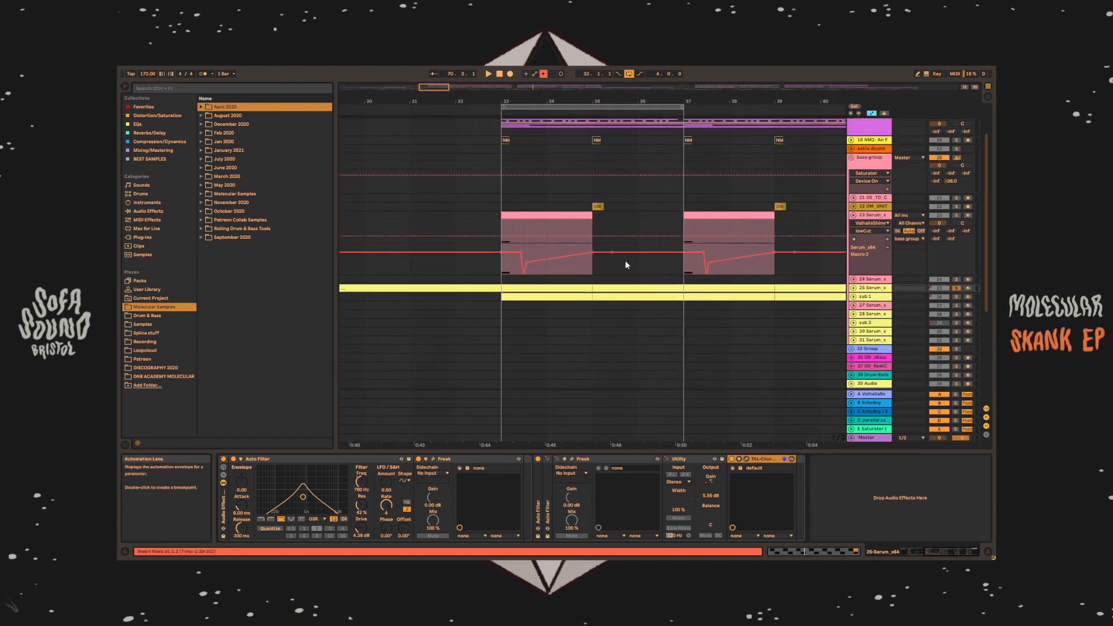
- Select track 23's clip at bar 33, play it soloed, and check its Valhalla reverb
left_click(577, 217)
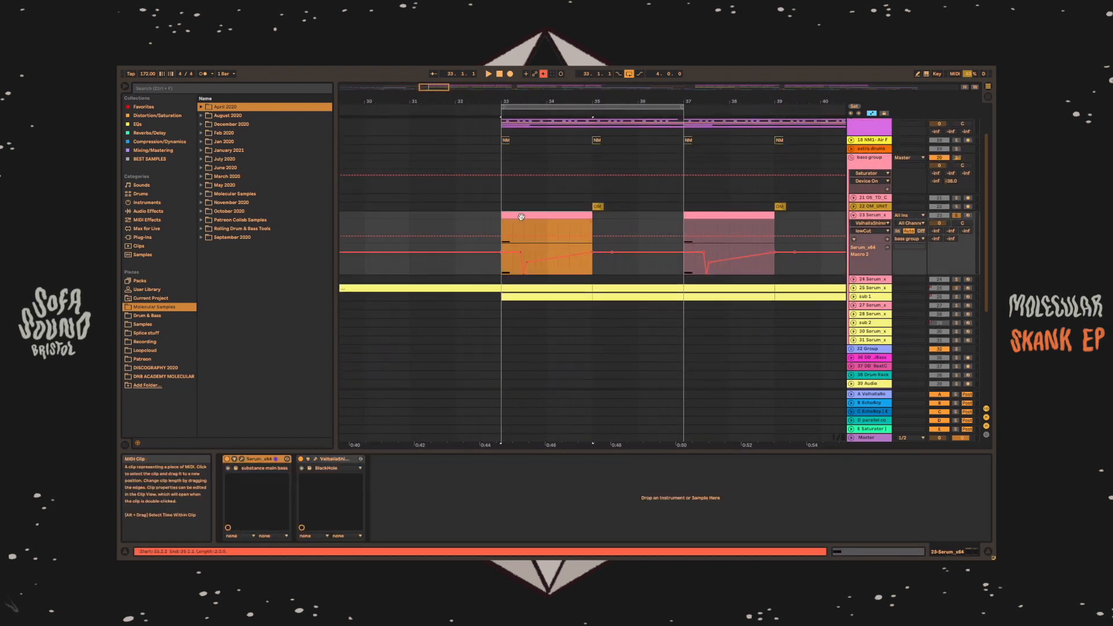
key("space")
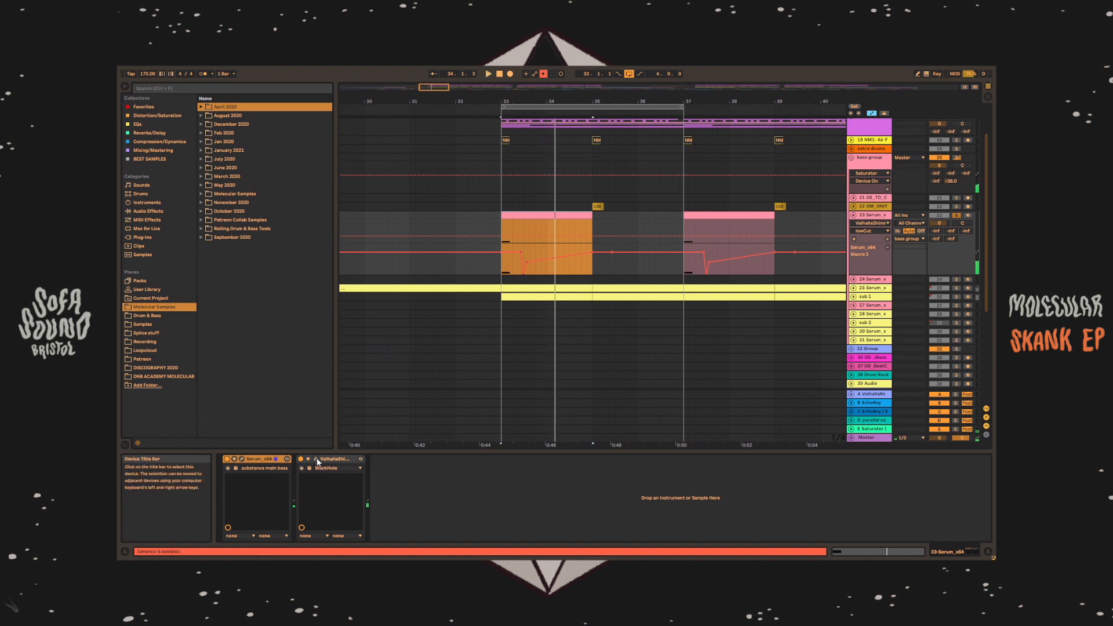
left_click(316, 459)
left_click(470, 199)
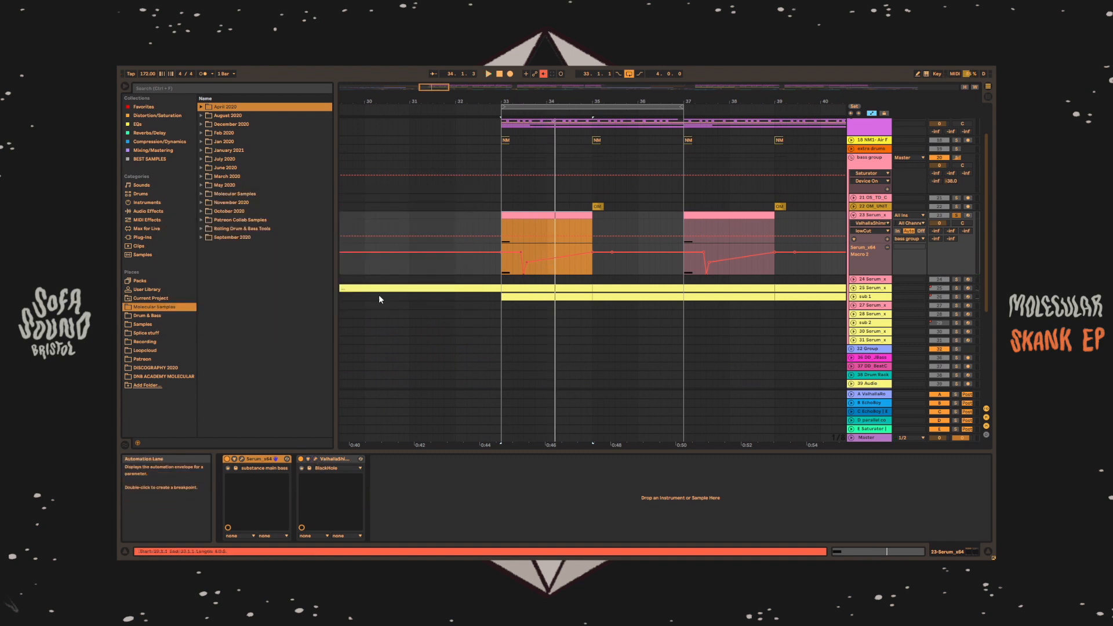
- Open track 23's Serum patch, inspect LFO 1, LFO 2 and oscillator A's coarse pitch modulators, and audition low and mid notes
left_click(242, 459)
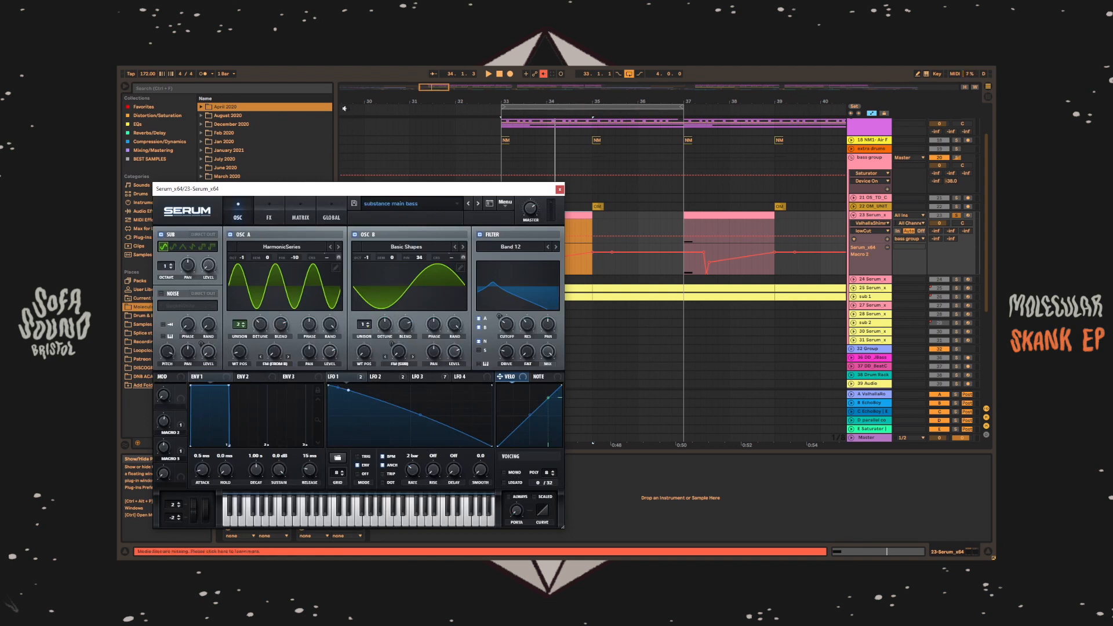
left_click_drag(360, 188, 486, 174)
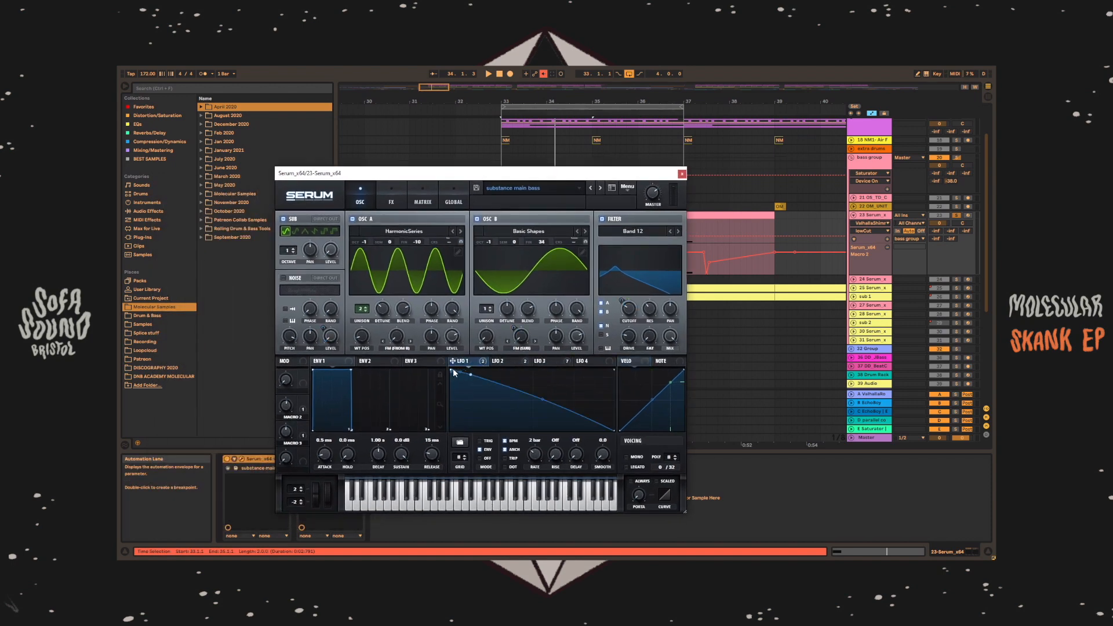
left_click(508, 361)
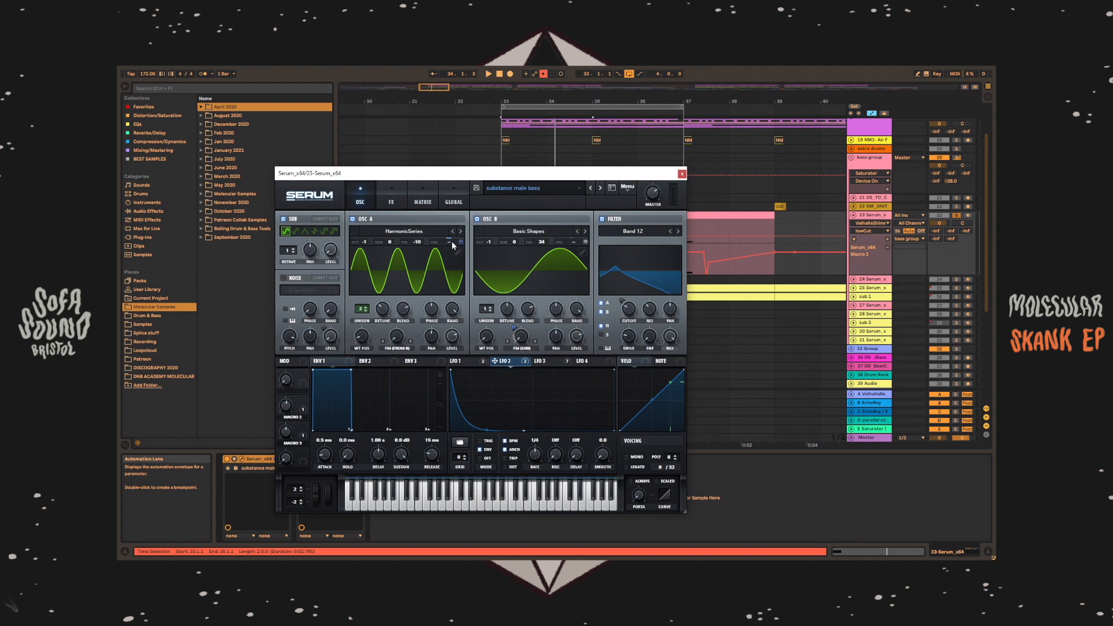
mouse_move(454, 244)
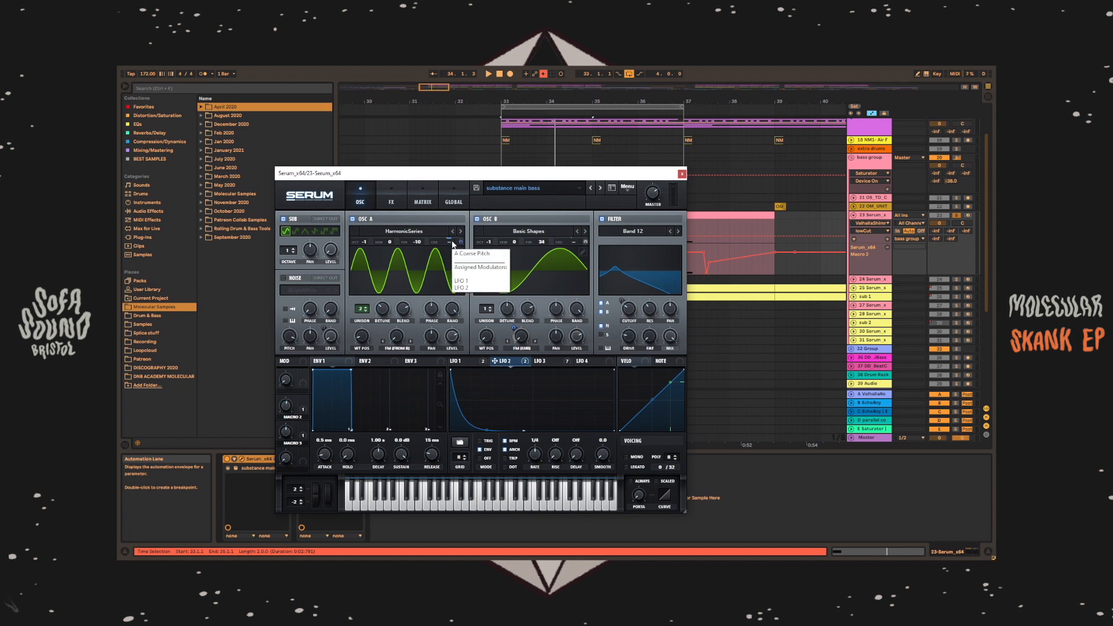
left_click(430, 508)
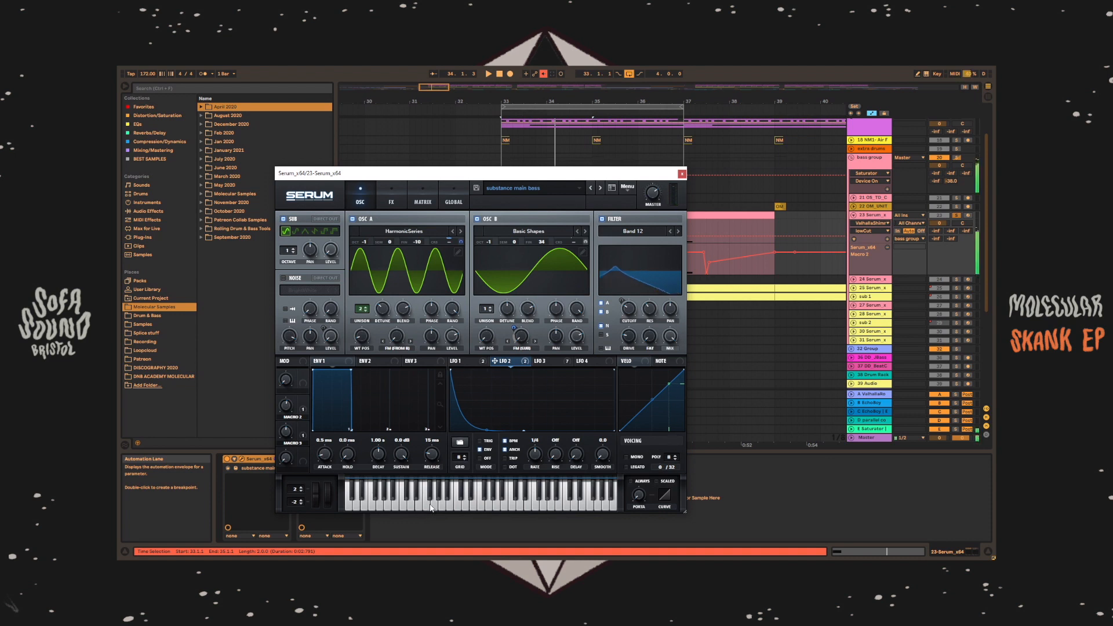
left_click(430, 508)
left_click(370, 507)
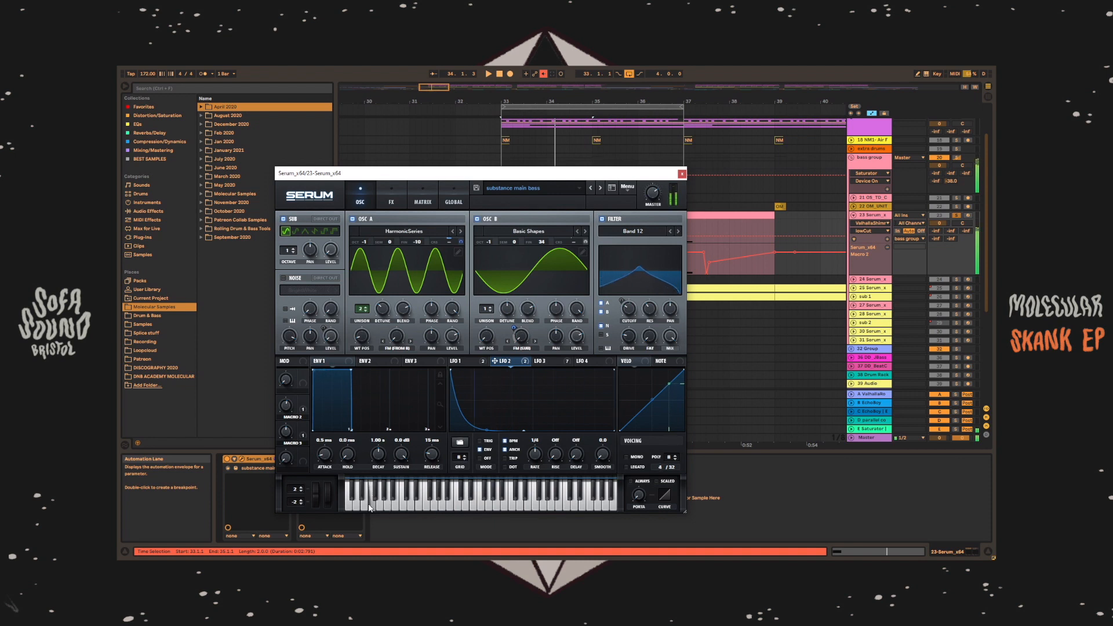
- View LFO 3, raise oscillator A's warp to 41%, audition notes, and lower the warp again
left_click(552, 361)
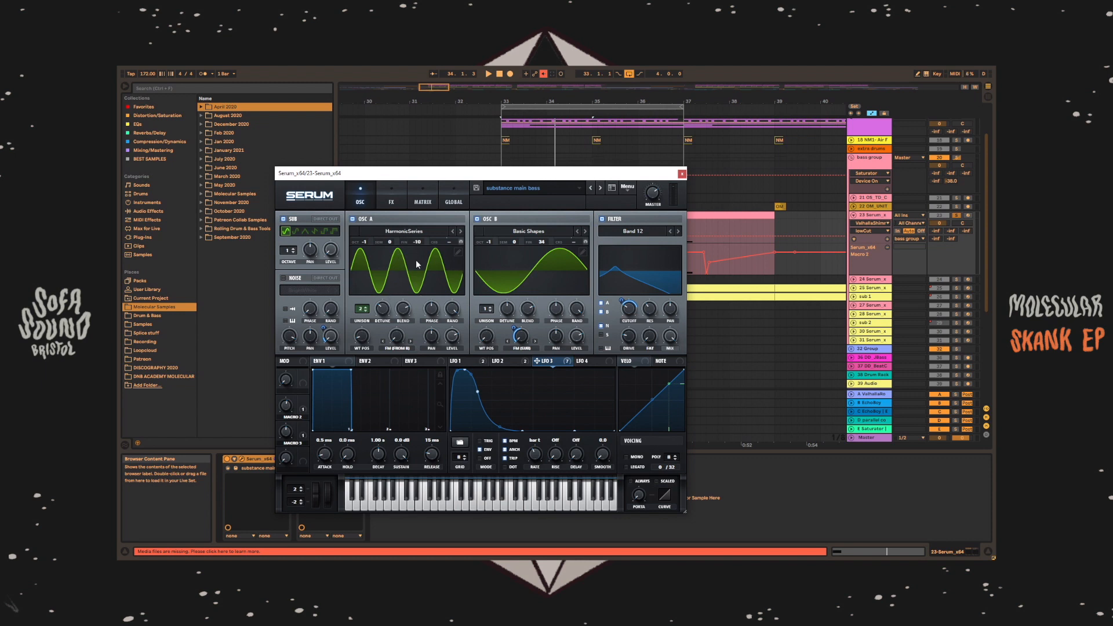
left_click(401, 339)
left_click_drag(403, 341, 410, 308)
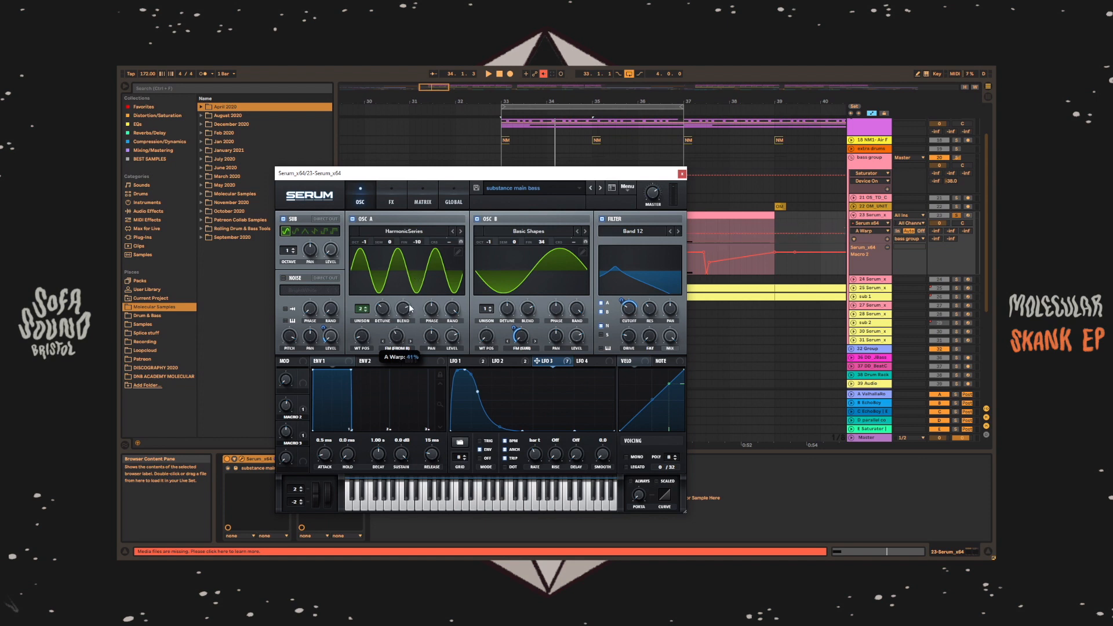
left_click(493, 506)
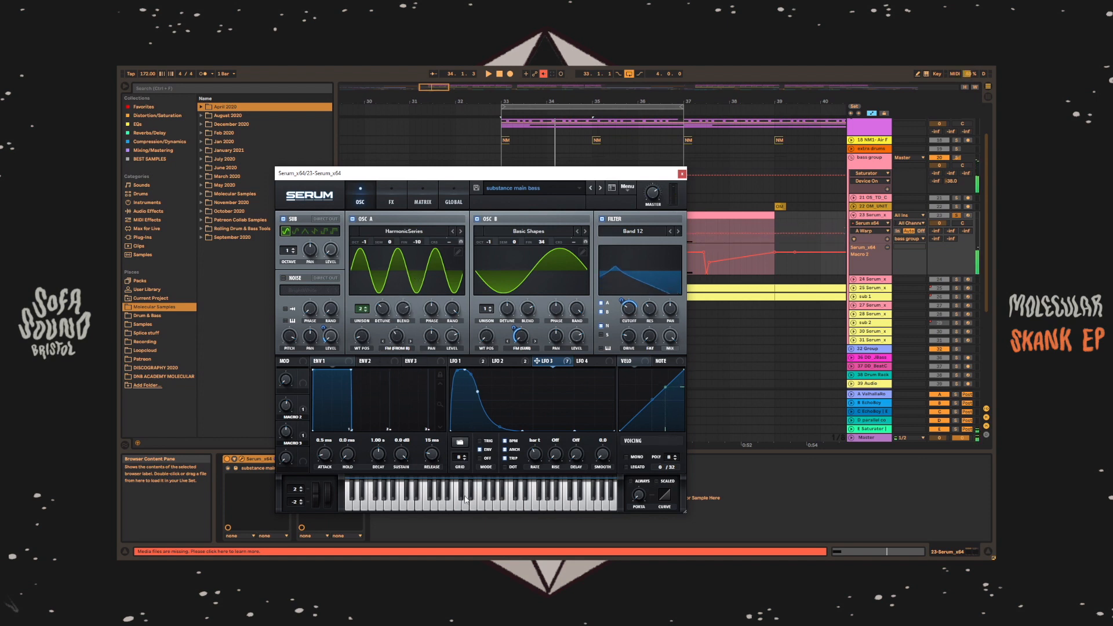
mouse_move(400, 334)
left_click_drag(400, 333, 404, 433)
- Play track 23 while switching Serum's Tube distortion to hear its effect, and return to the oscillator view
left_click(391, 199)
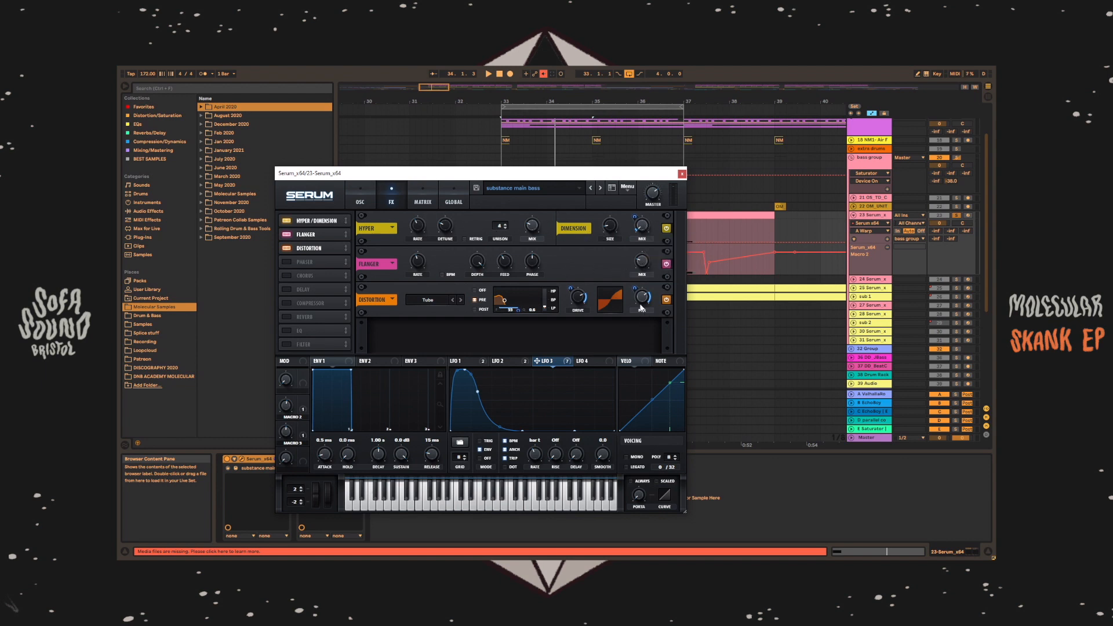
key("space")
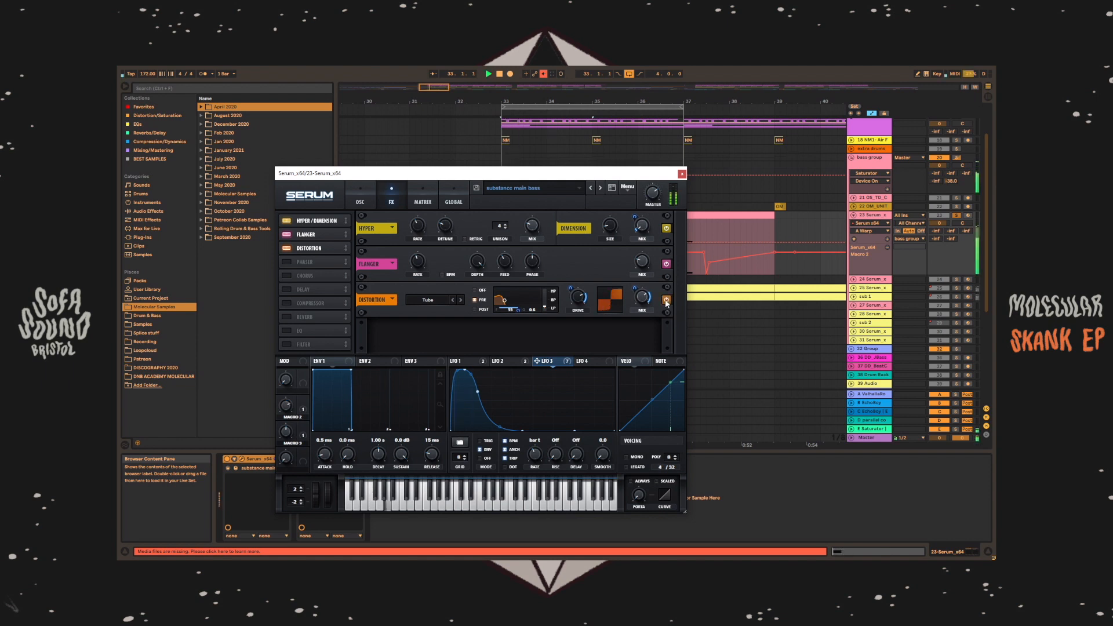
left_click(666, 300)
left_click(360, 202)
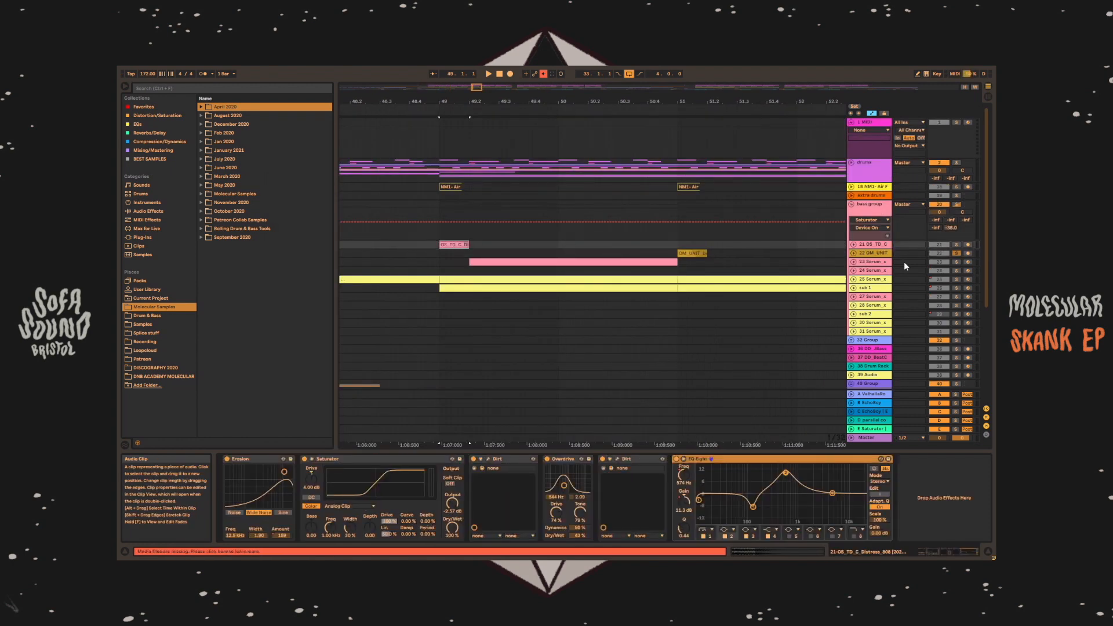
- Select track 21's audio clip at bar 49, unfold the track, and collapse its Erosion and Saturator devices to reach Dirt
left_click(442, 244)
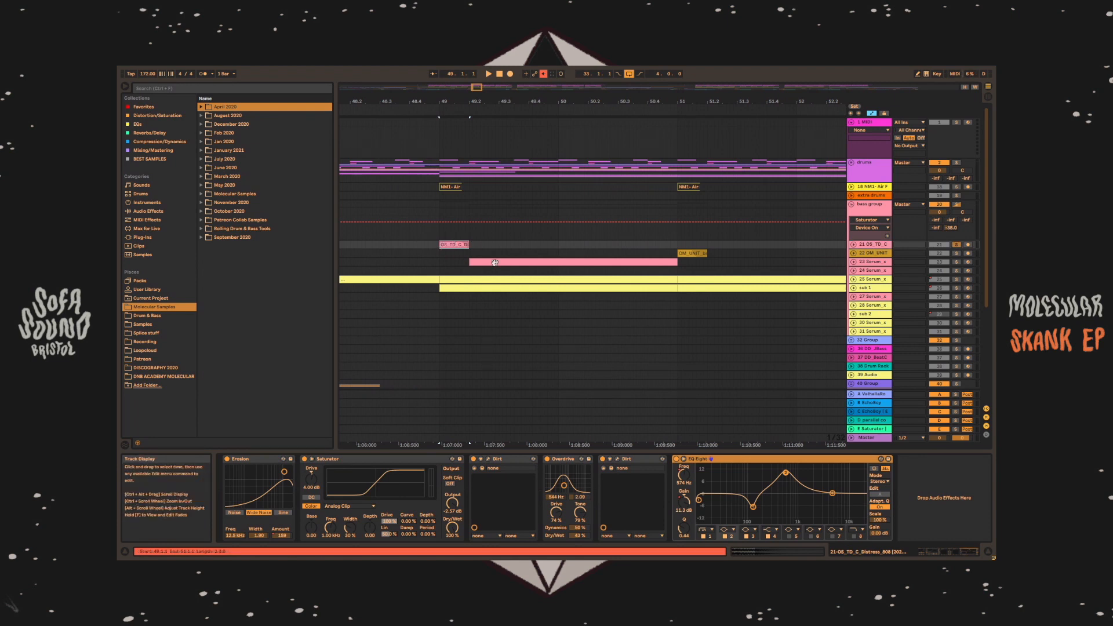
left_click(852, 245)
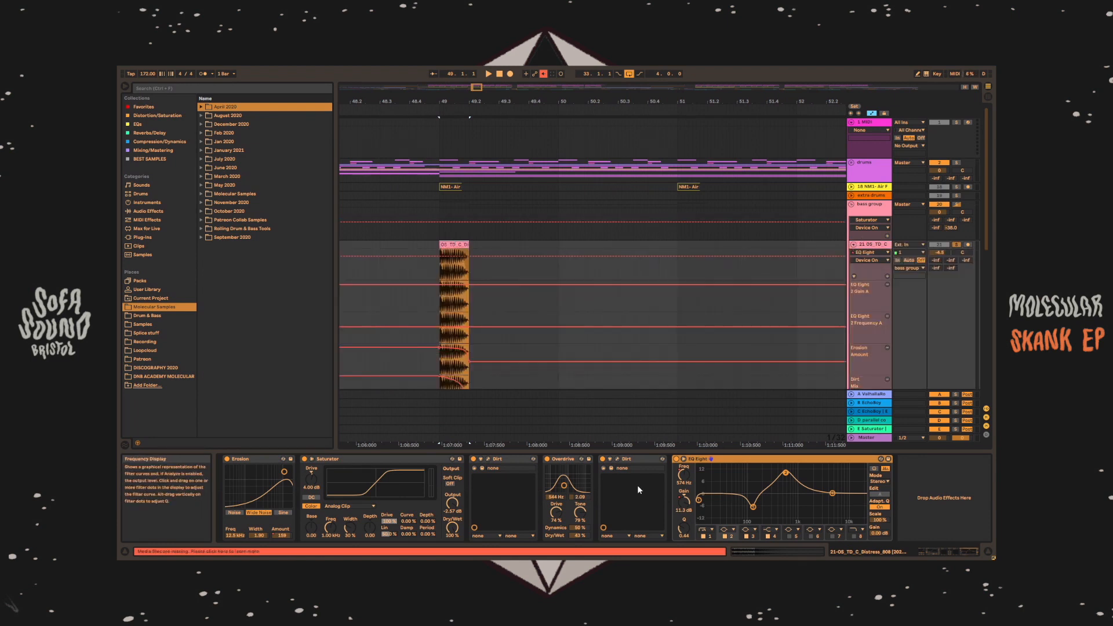
double_click(253, 457)
double_click(301, 456)
left_click(313, 459)
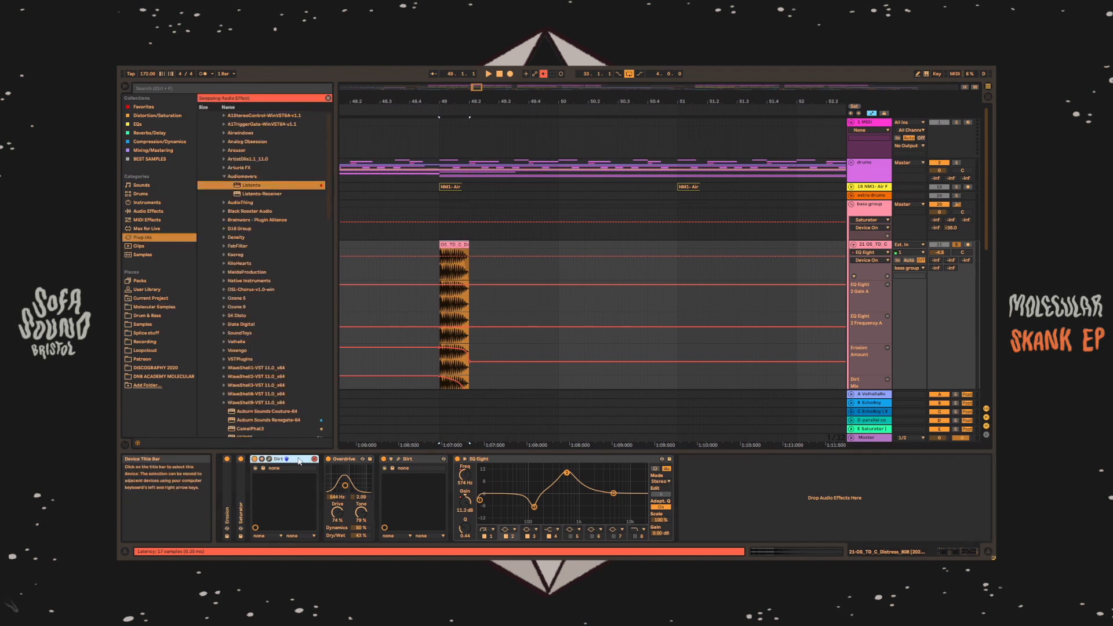
- Collapse track 21's remaining Dirt, Overdrive and EQ Eight devices, group the whole chain into an Audio Effect Rack, and close Dirt's window
double_click(306, 458)
double_click(294, 457)
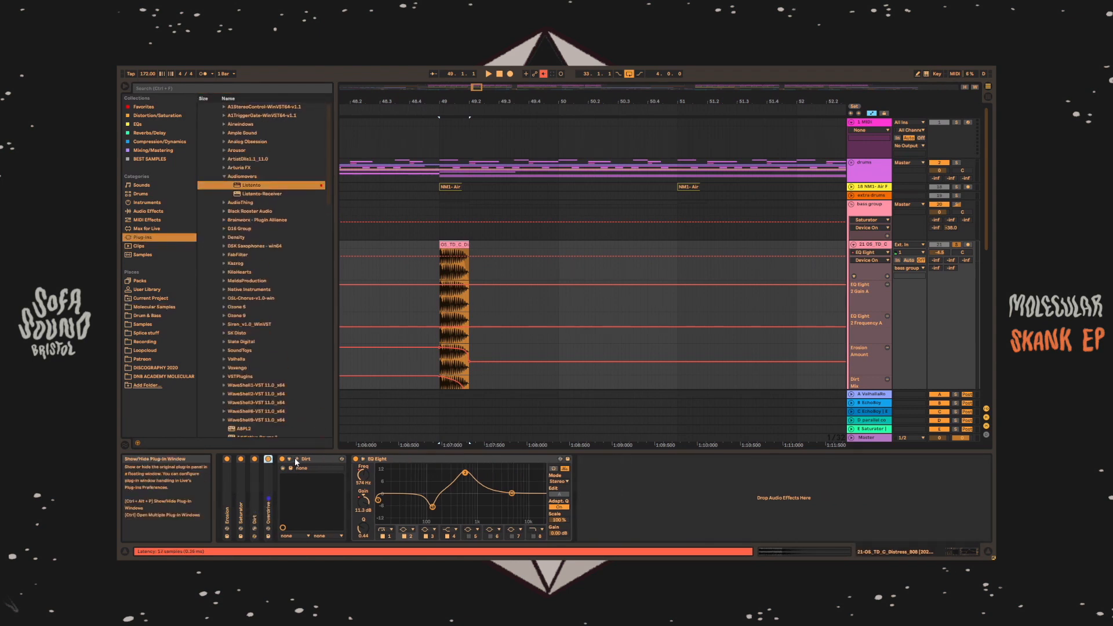
left_click(298, 459)
double_click(315, 459)
double_click(321, 459)
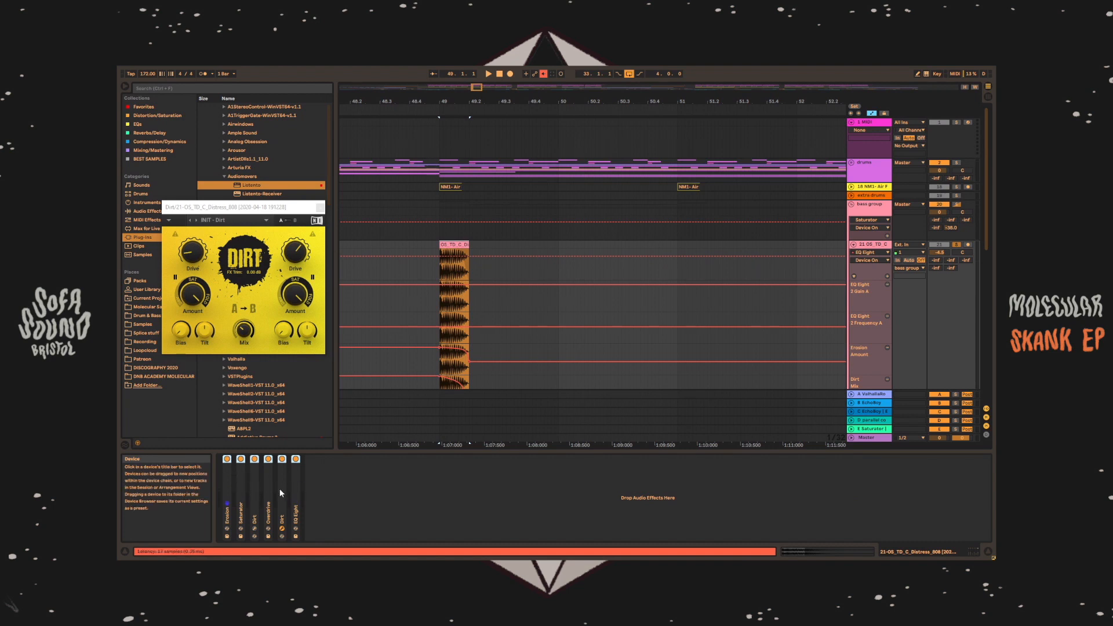
key("ctrl+g")
left_click(320, 207)
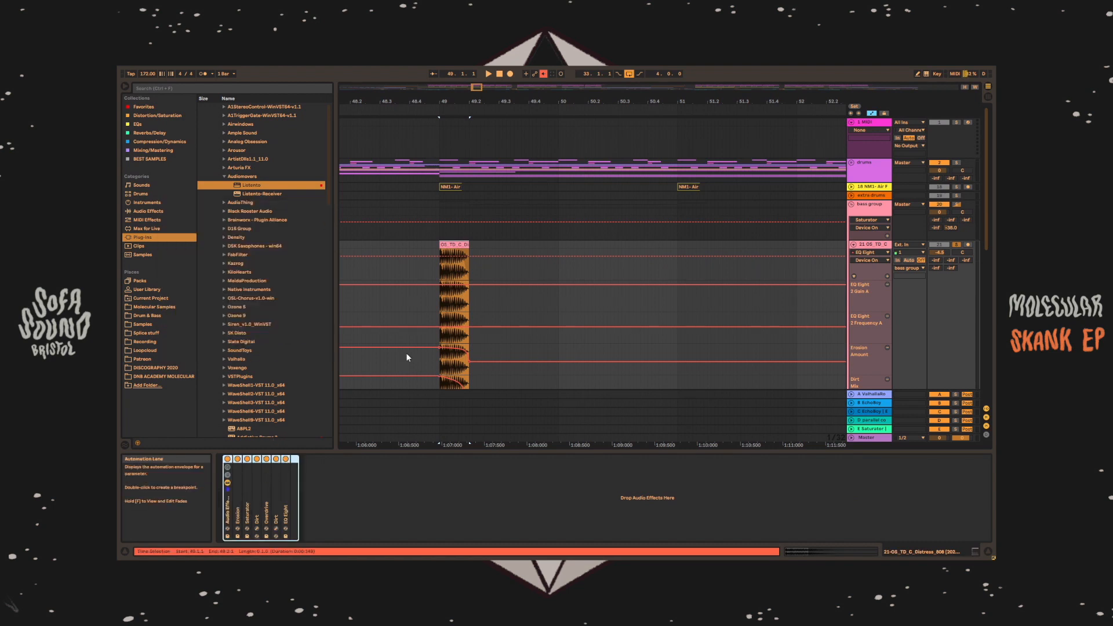
- Select the bar 49 clip on track 21, bypass the new effect rack, and audition the dry sample repeatedly
left_click(451, 244)
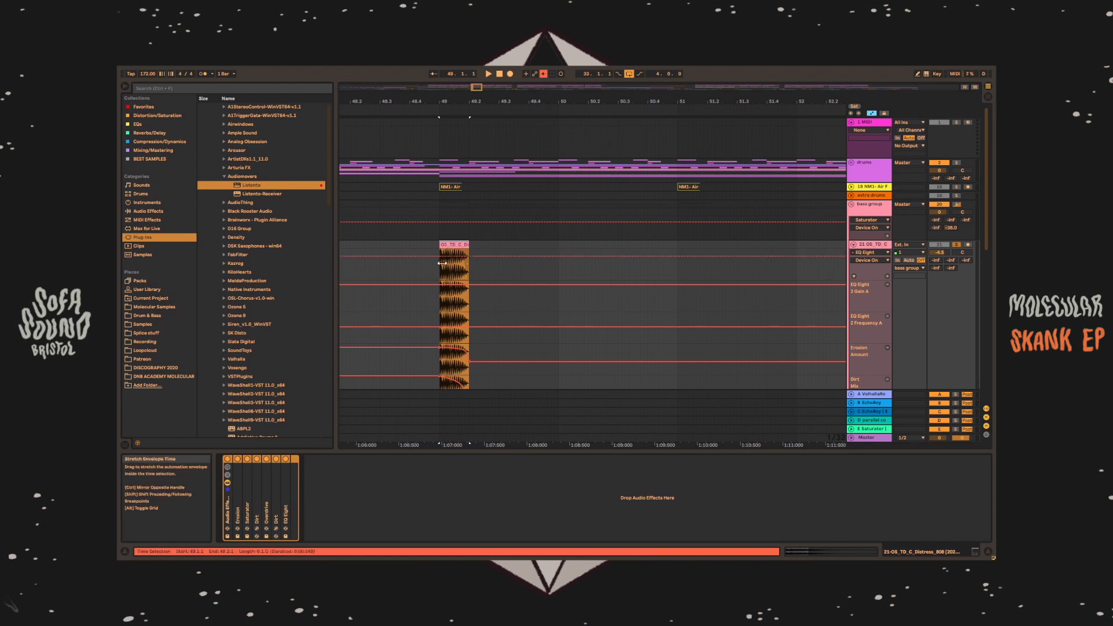
left_click(227, 471)
key("space")
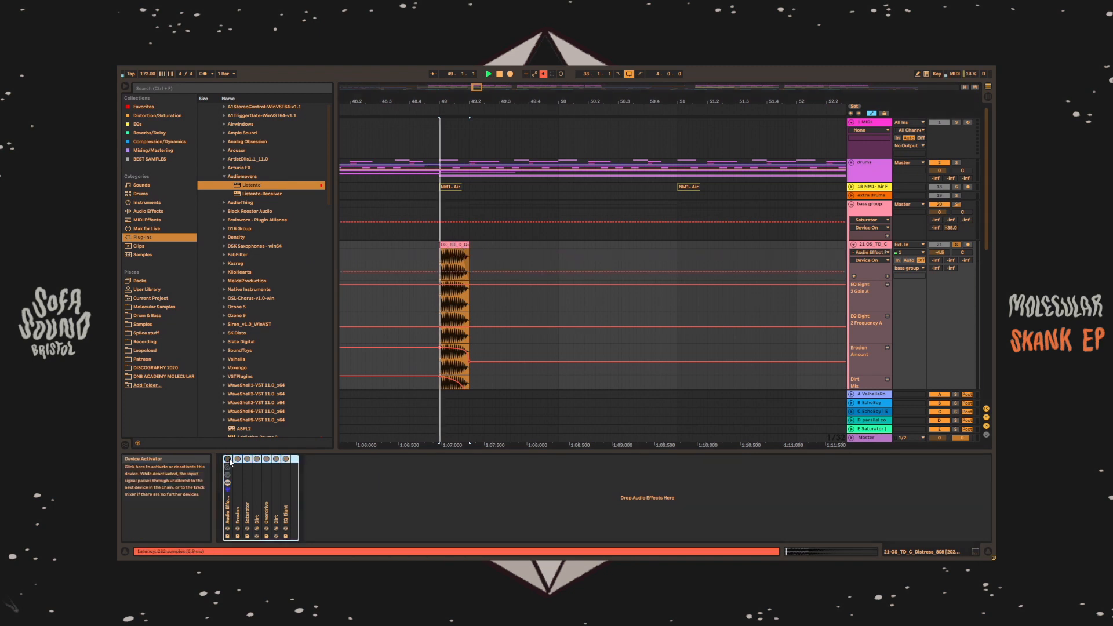
key("space")
key("space")
key("space")
key("space")
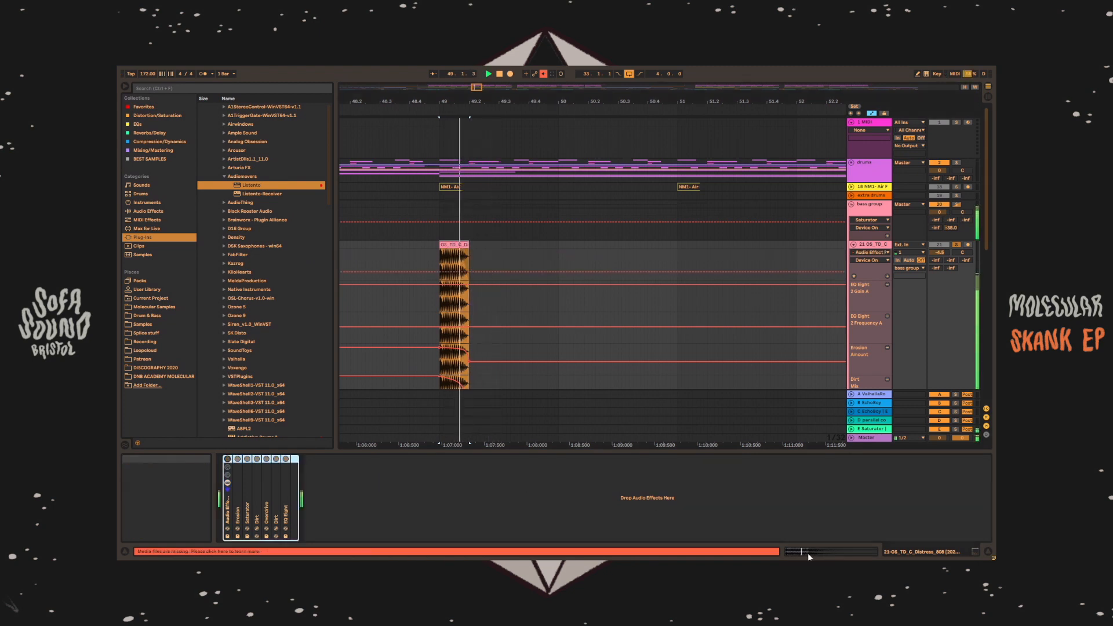
- Stop playback, inspect the bar 49 clip's sample and envelope settings, and return to track 21's device chain
left_click(808, 552)
key("space")
left_click(239, 537)
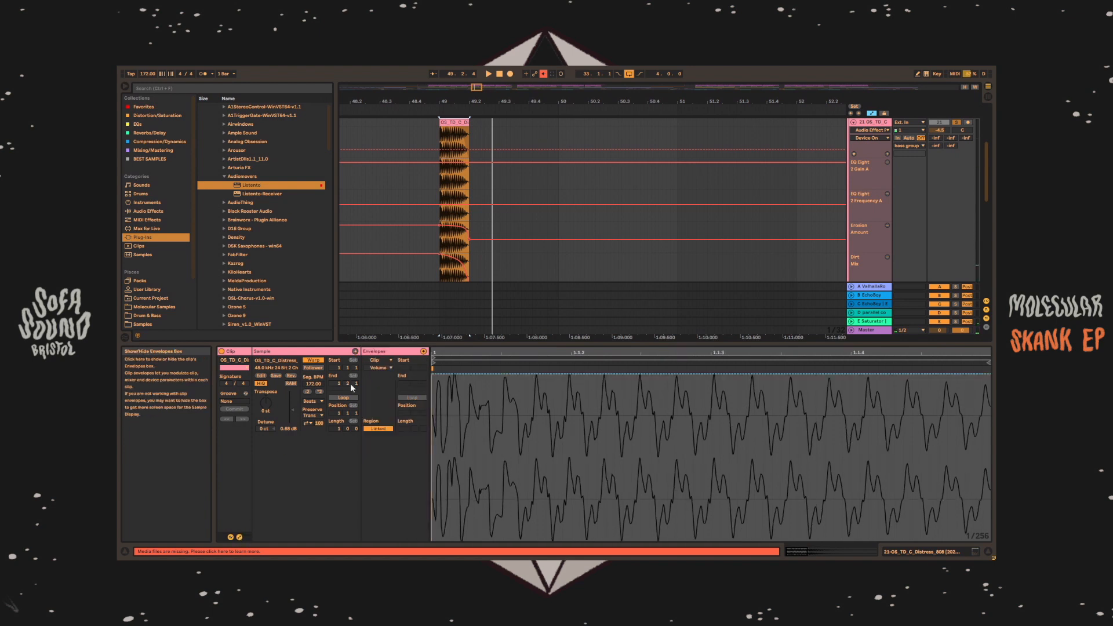
left_click(374, 361)
left_click(374, 367)
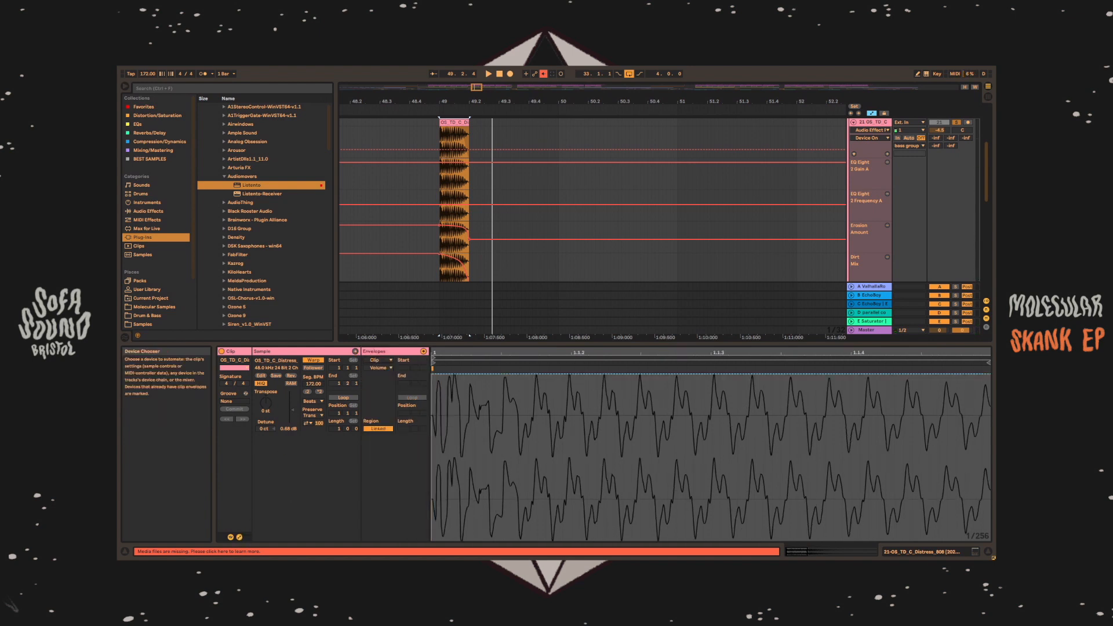
left_click(239, 538)
left_click(922, 550)
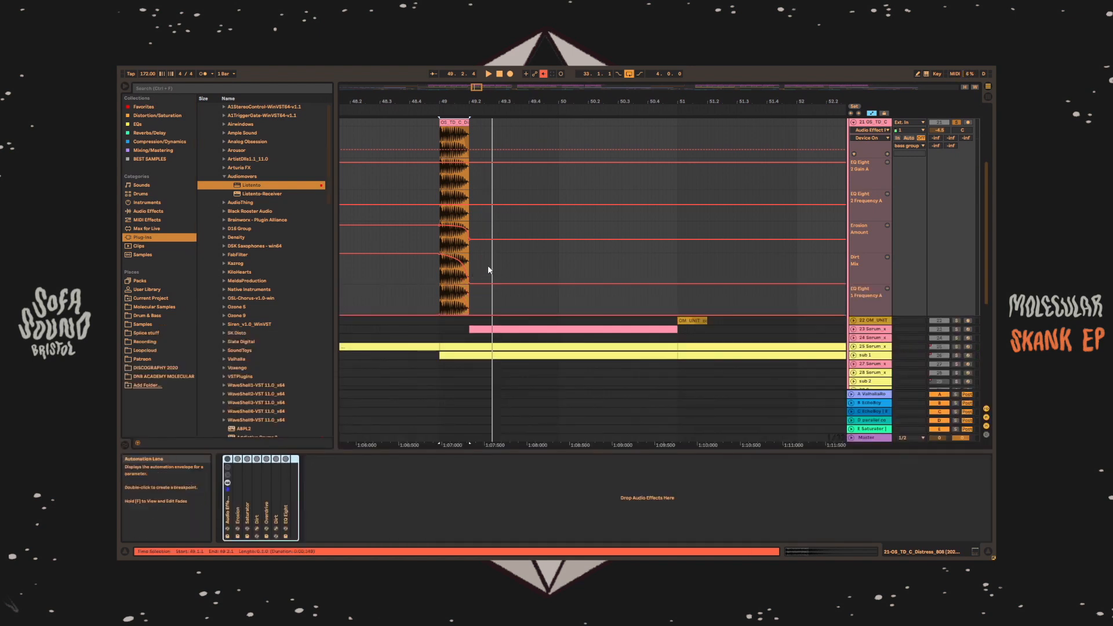
- Replay the bar 49 clip dry and switch track 21's effect rack back on
scroll(489, 268, "up", 3)
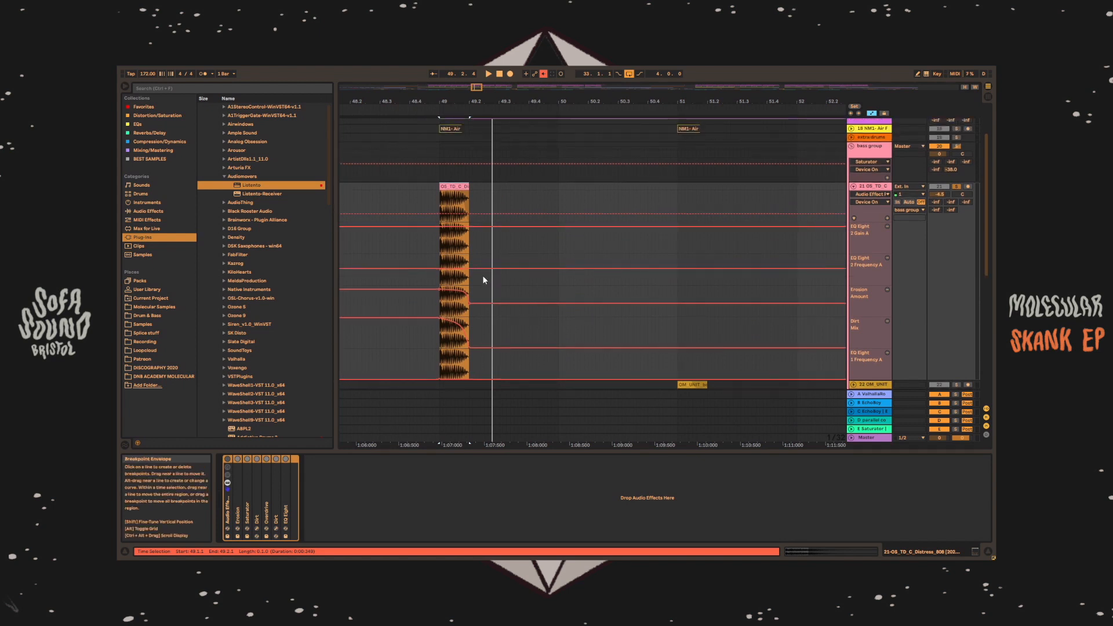
left_click(458, 180)
left_click(458, 186)
key("space")
key("space")
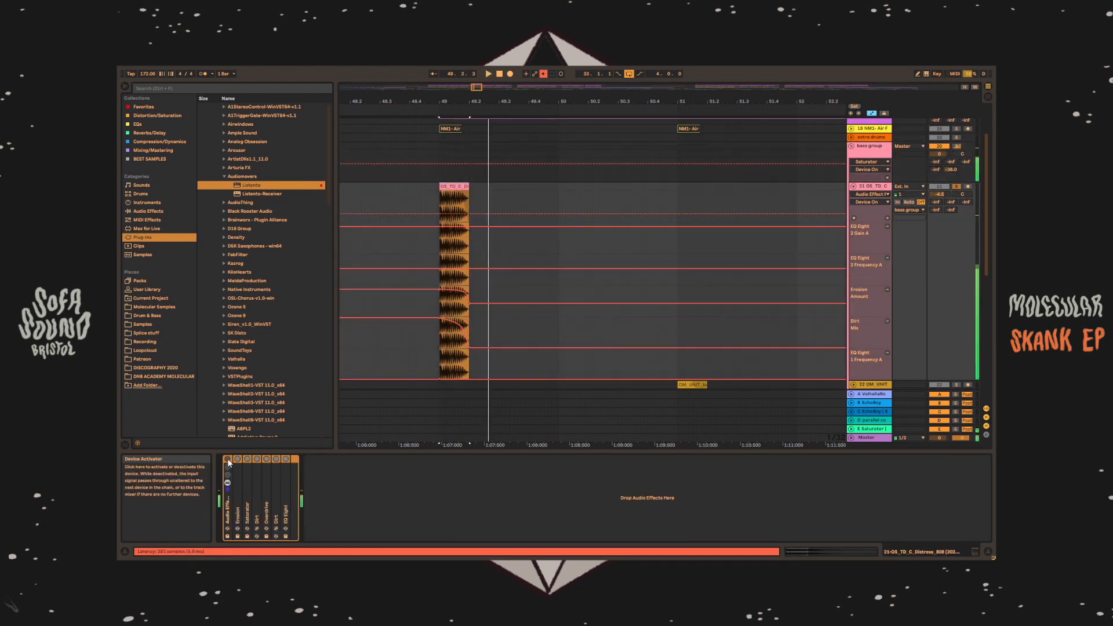
left_click(227, 458)
- Expand all the devices inside track 21's rack, from Erosion through Saturator, both Dirts and Overdrive to EQ Eight
double_click(237, 481)
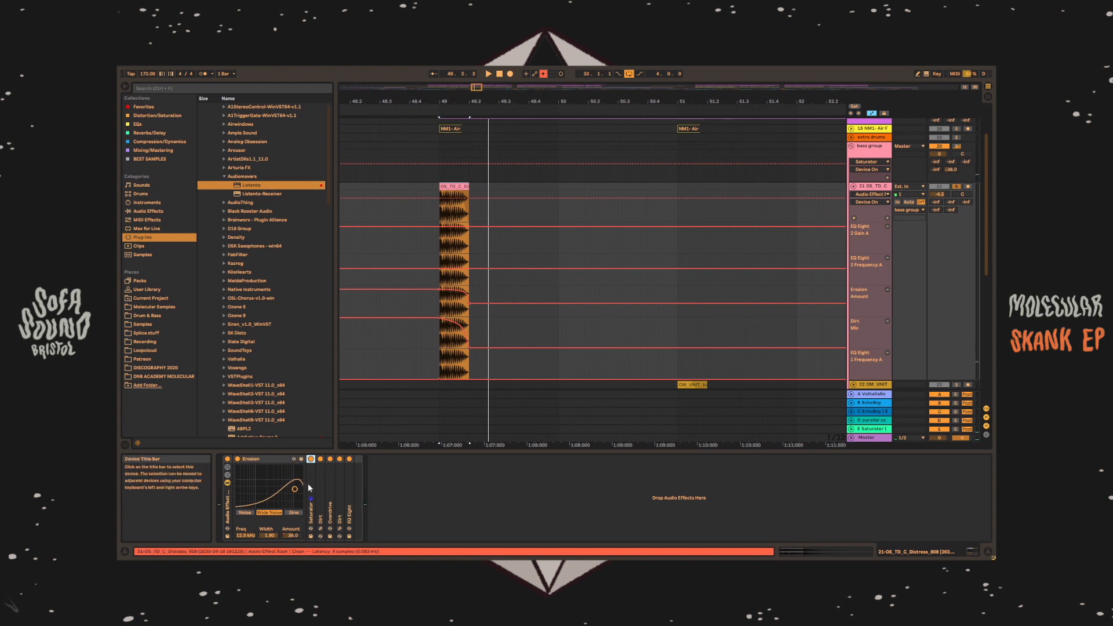
double_click(308, 483)
double_click(476, 490)
double_click(543, 491)
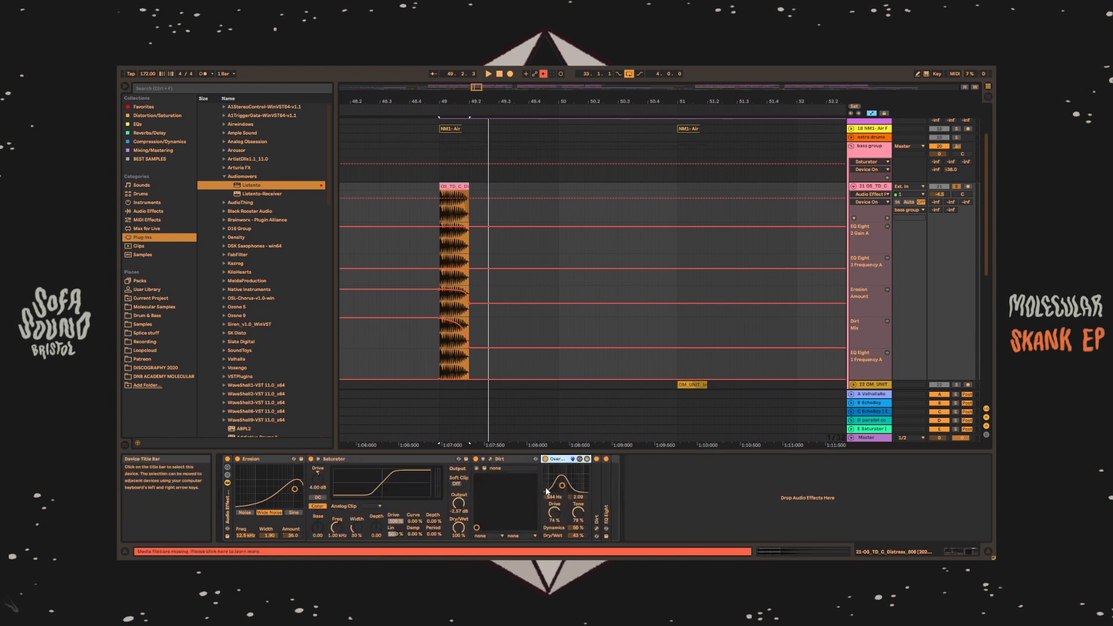
double_click(600, 489)
double_click(596, 489)
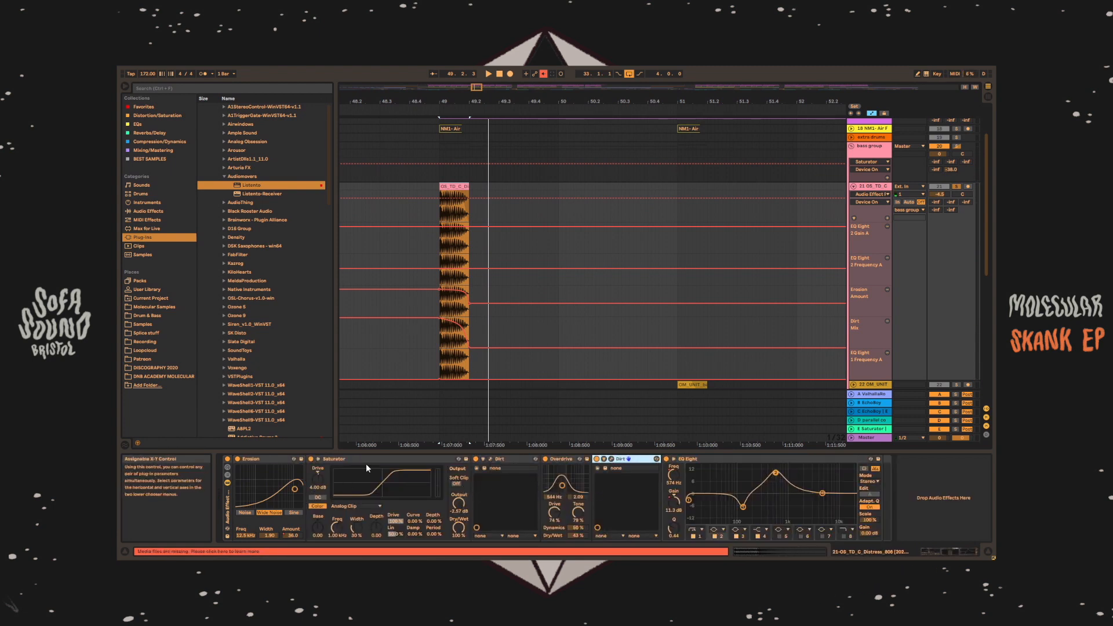
- Bypass Saturator, both Dirt instances, Overdrive and EQ Eight in the rack, leaving only Erosion active
left_click(311, 459)
left_click(475, 459)
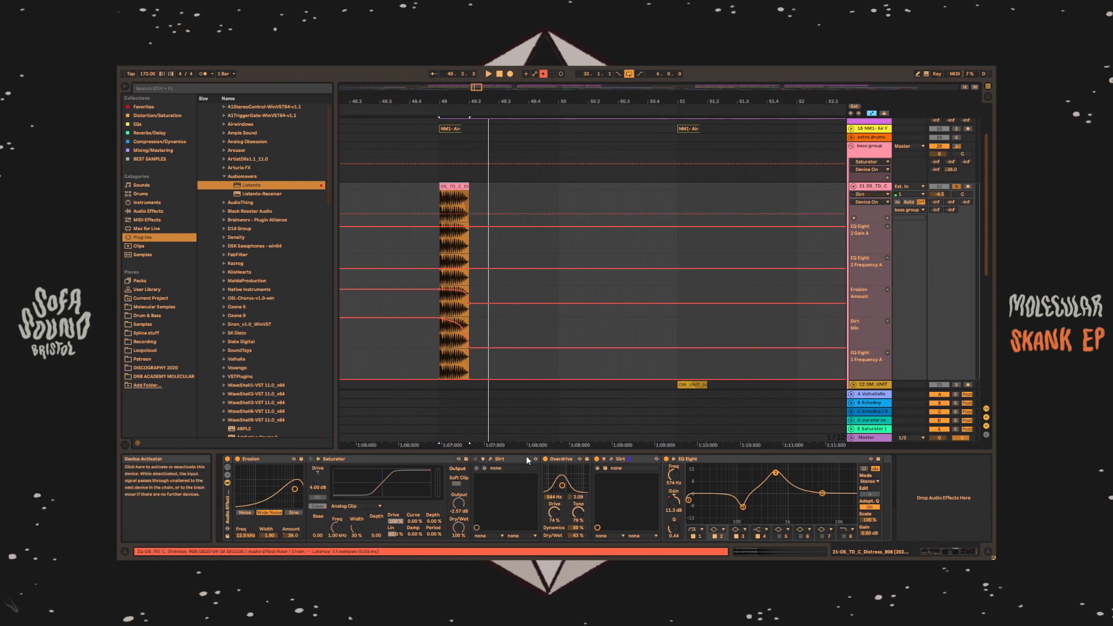
left_click(545, 459)
left_click(596, 459)
left_click(665, 458)
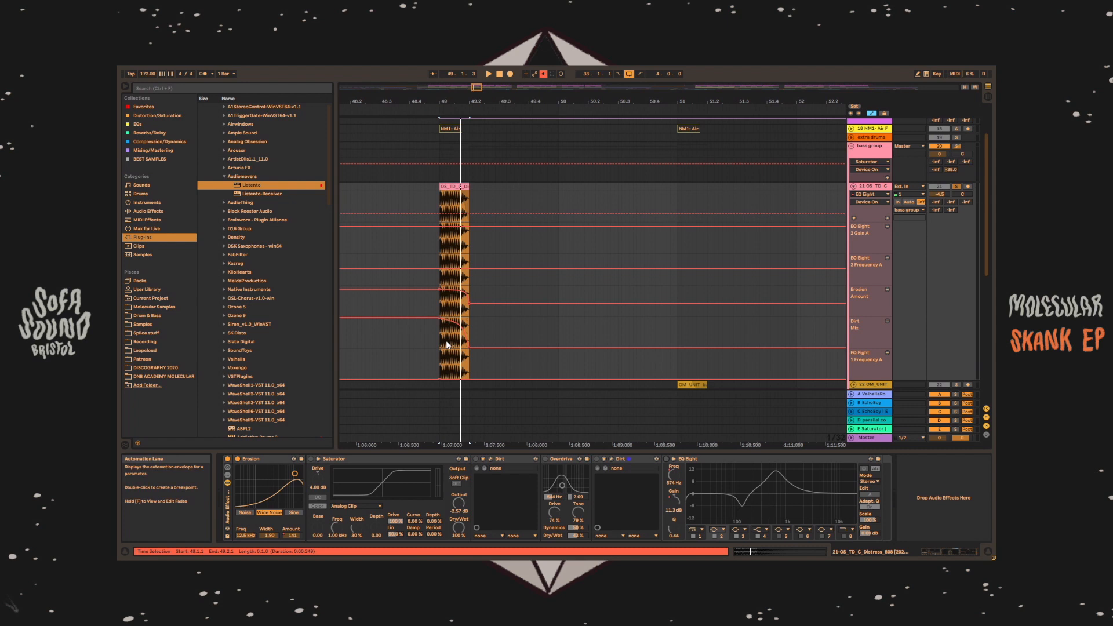
- Re-enable Saturator and the first Dirt while auditioning the clip, view Dirt's settings, and toggle Erosion off and on to compare
left_click(310, 459)
key("space")
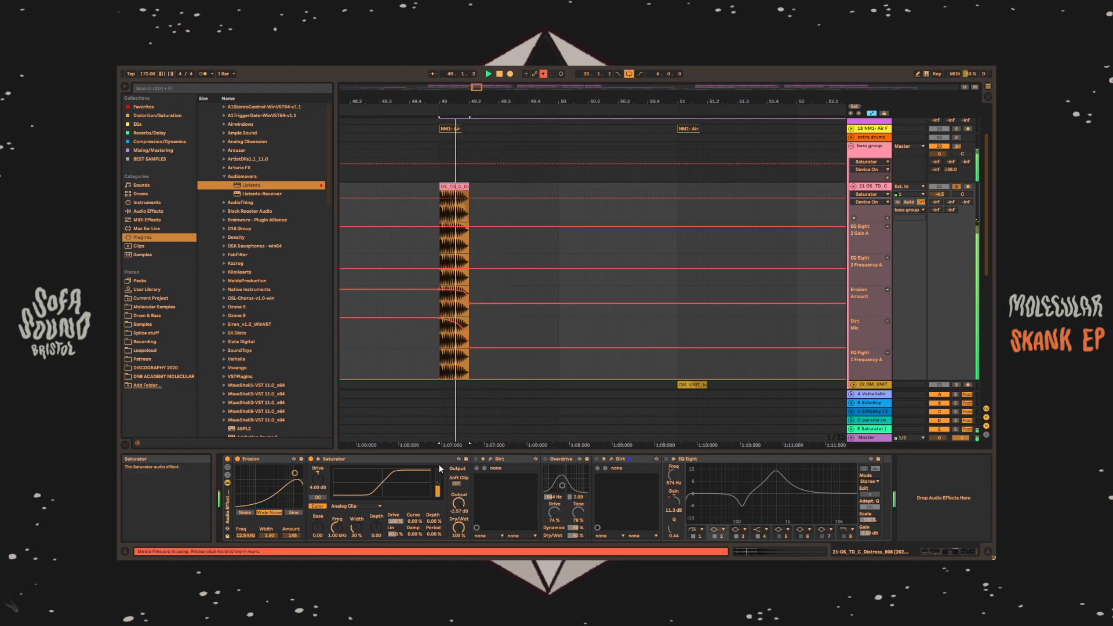
left_click(475, 459)
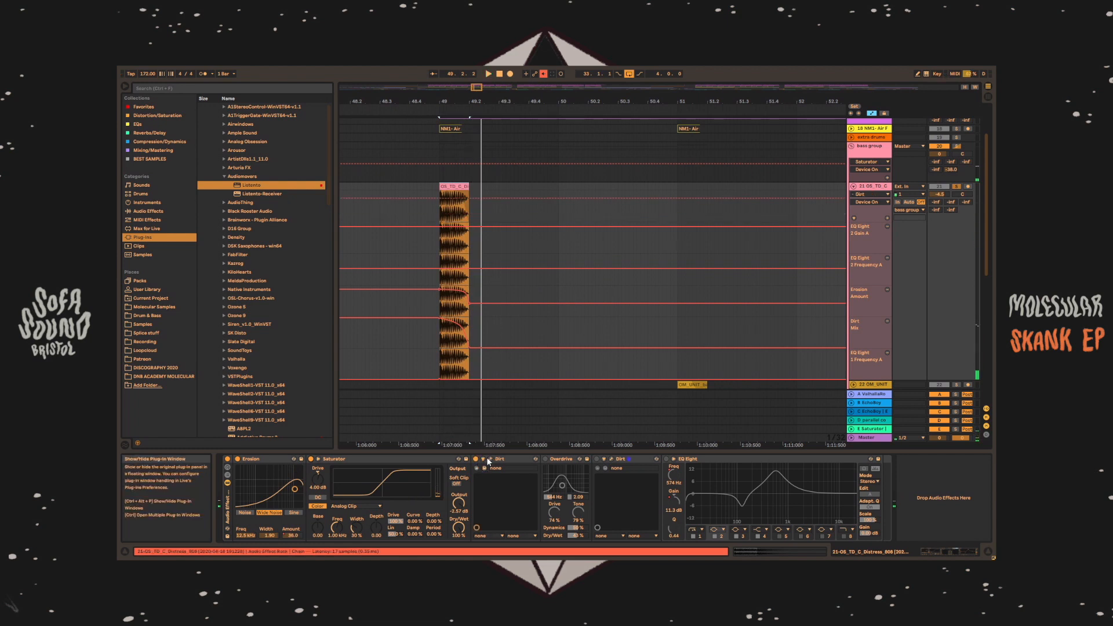
left_click(490, 458)
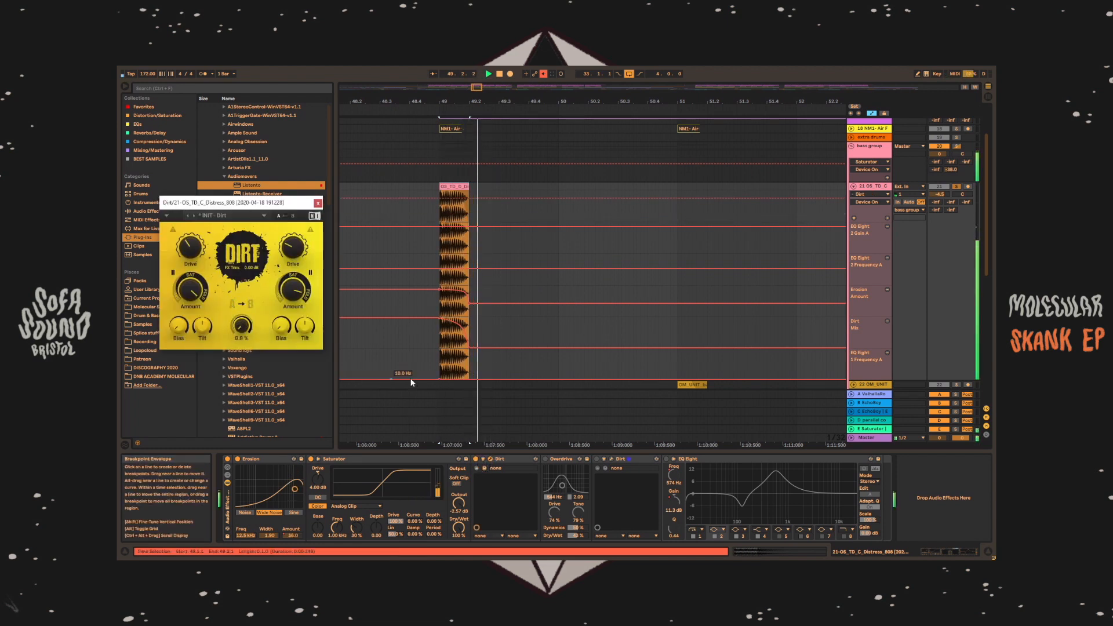
left_click(238, 459)
left_click(238, 459)
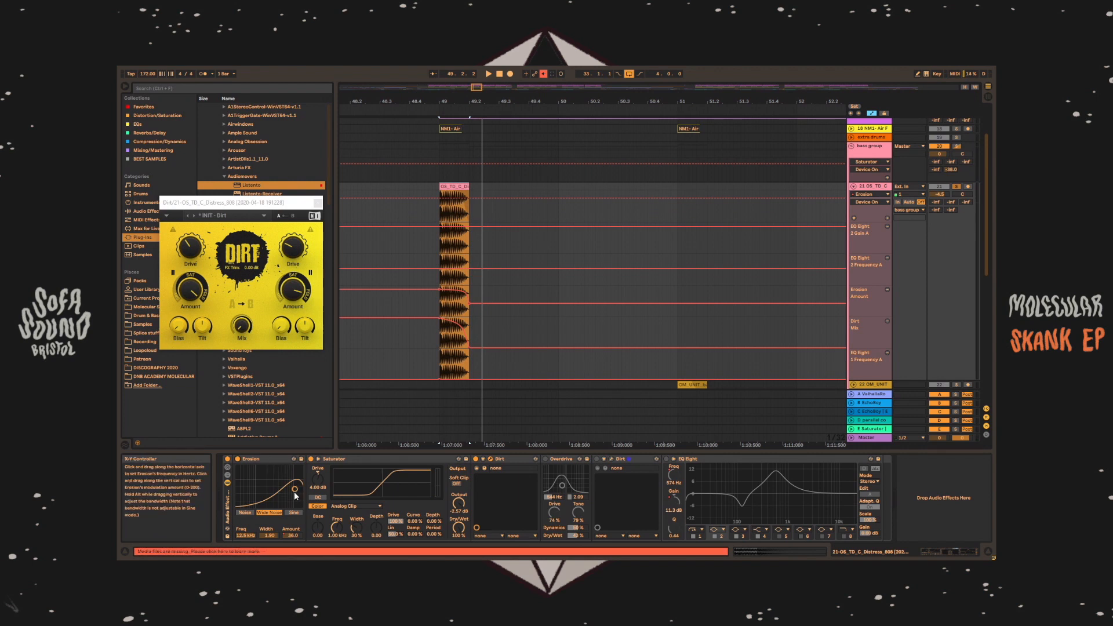
left_click(319, 203)
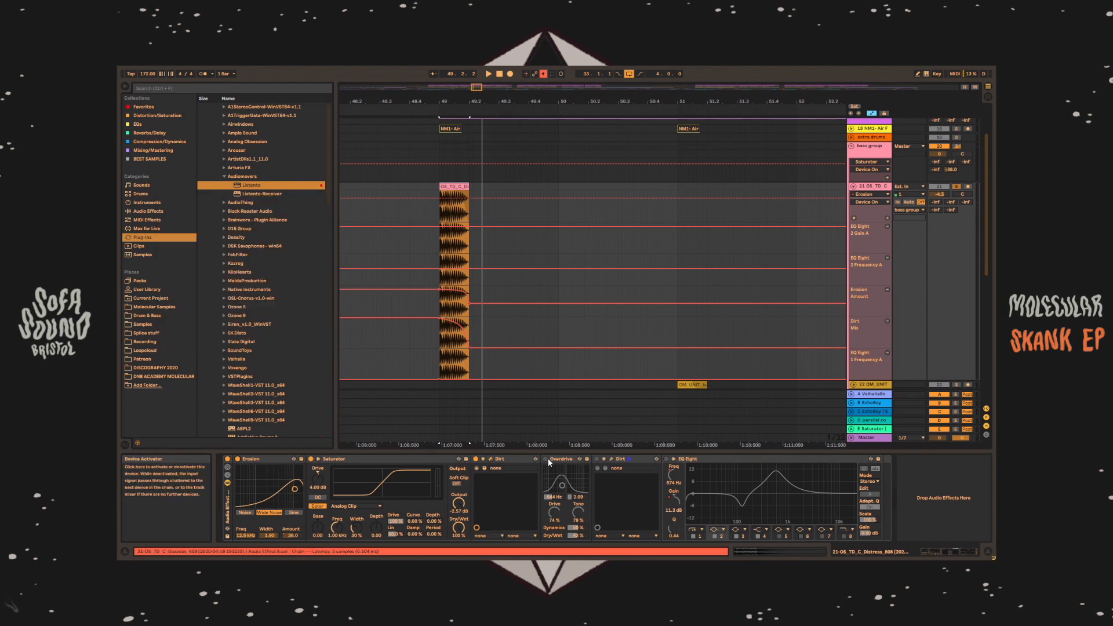
- Re-enable Overdrive, the second Dirt and EQ Eight one by one while auditioning, and view the second Dirt's settings
left_click(545, 459)
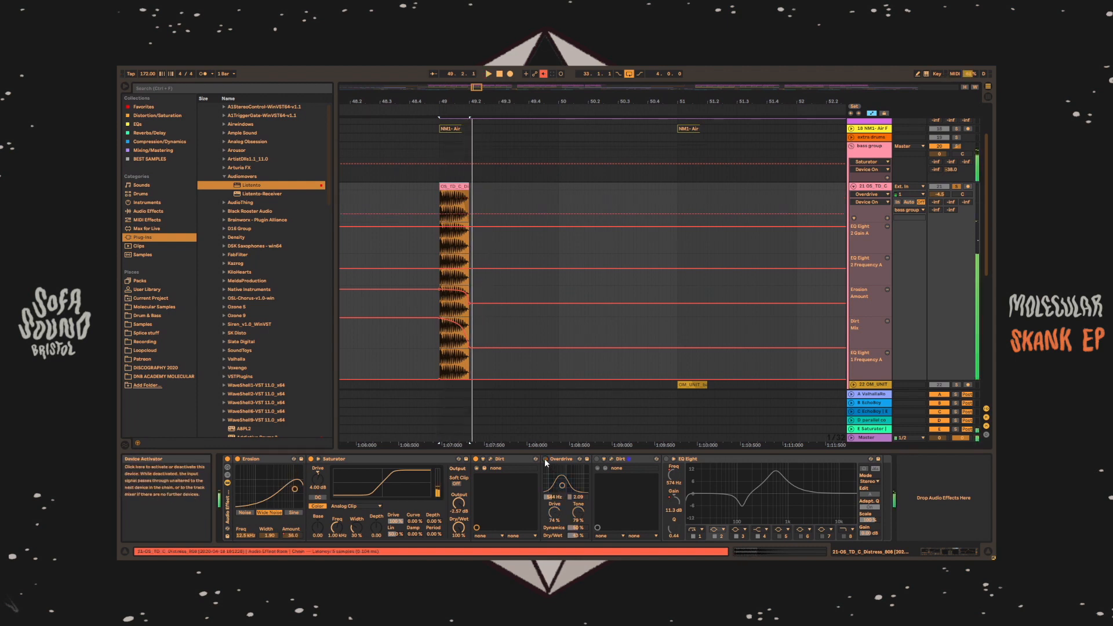
left_click(597, 459)
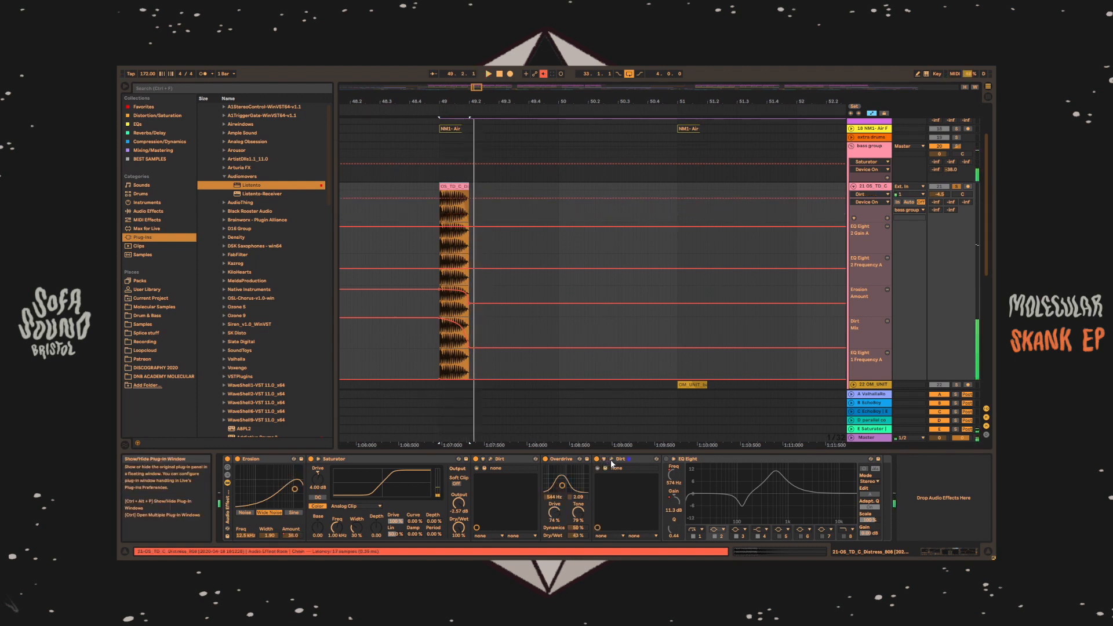
left_click(612, 460)
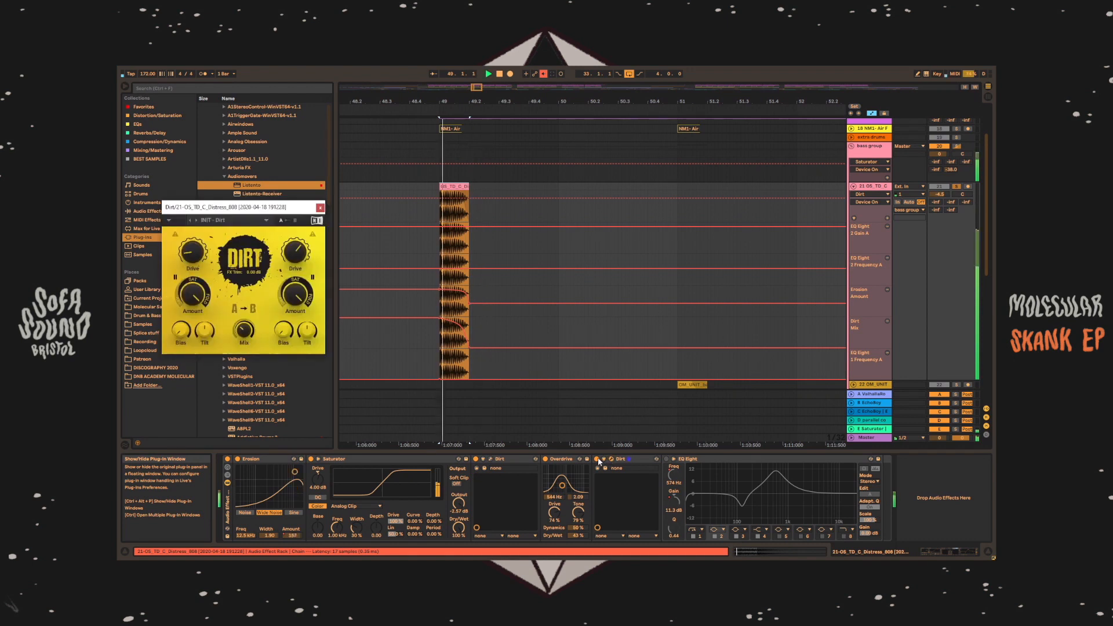
left_click(596, 459)
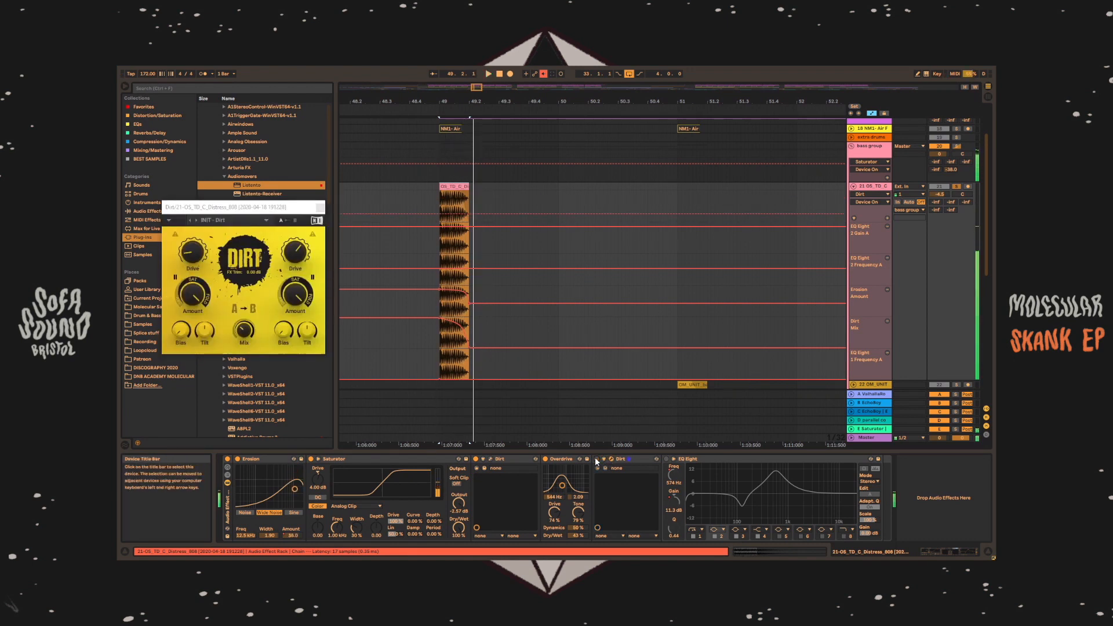
left_click(744, 505)
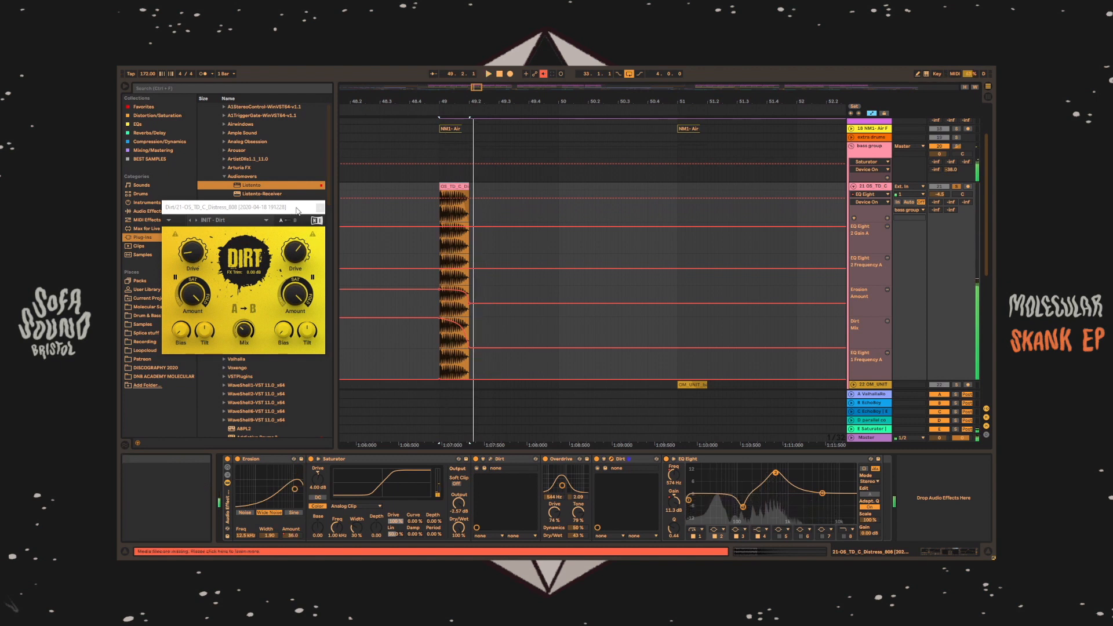
left_click(320, 208)
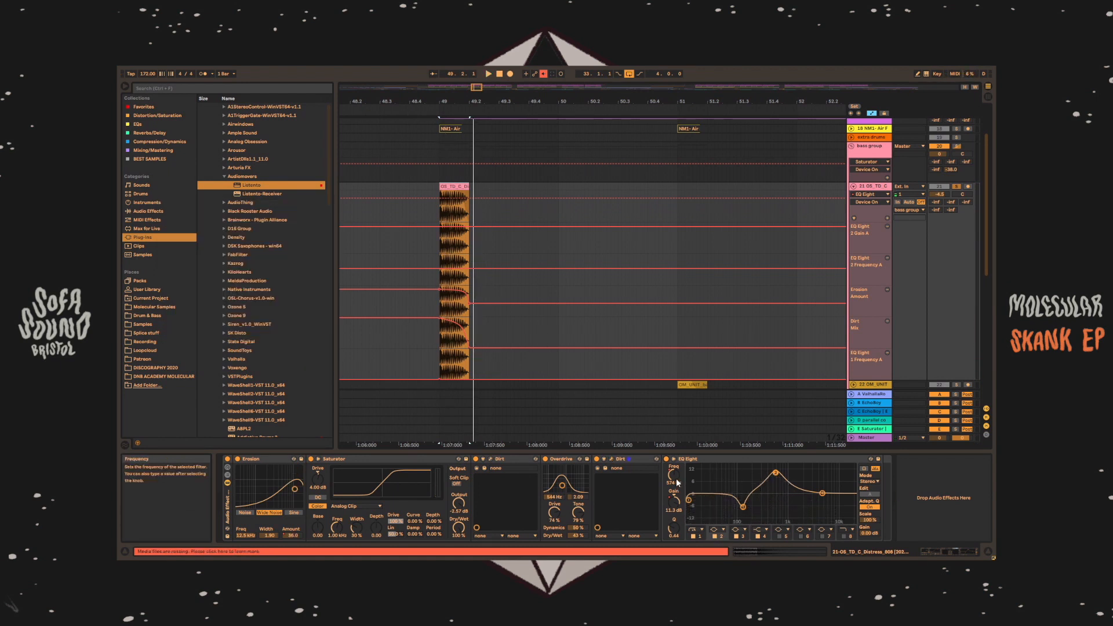
- Go to track 21's clip at bar 73, select it, and play it repeatedly
left_click_drag(477, 87, 542, 76)
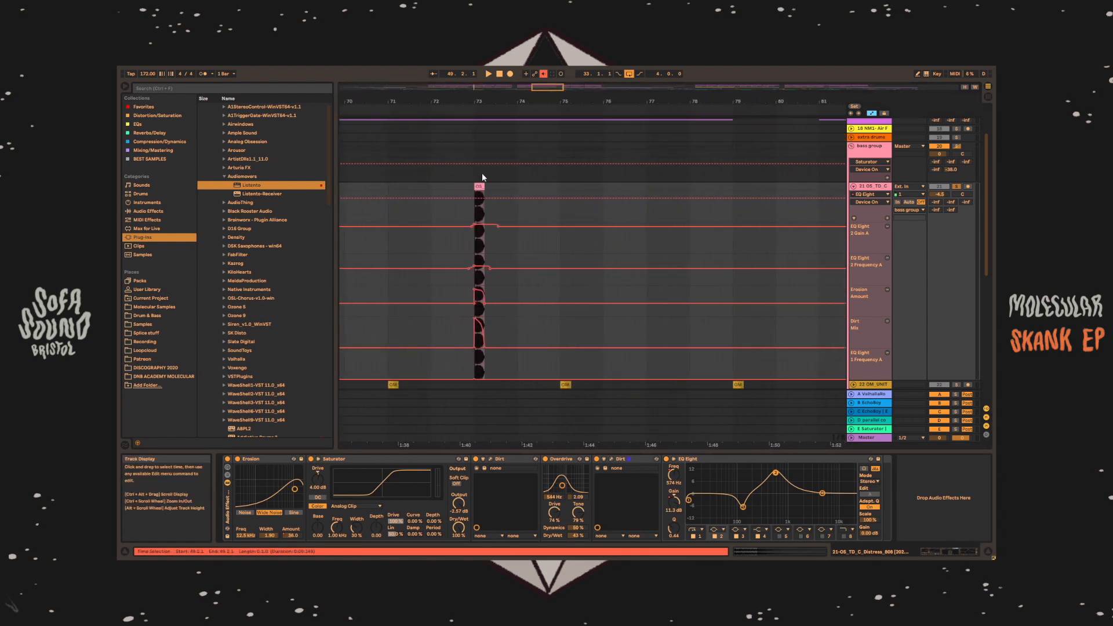
left_click(479, 186)
key("space")
key("space")
key("space")
key("space")
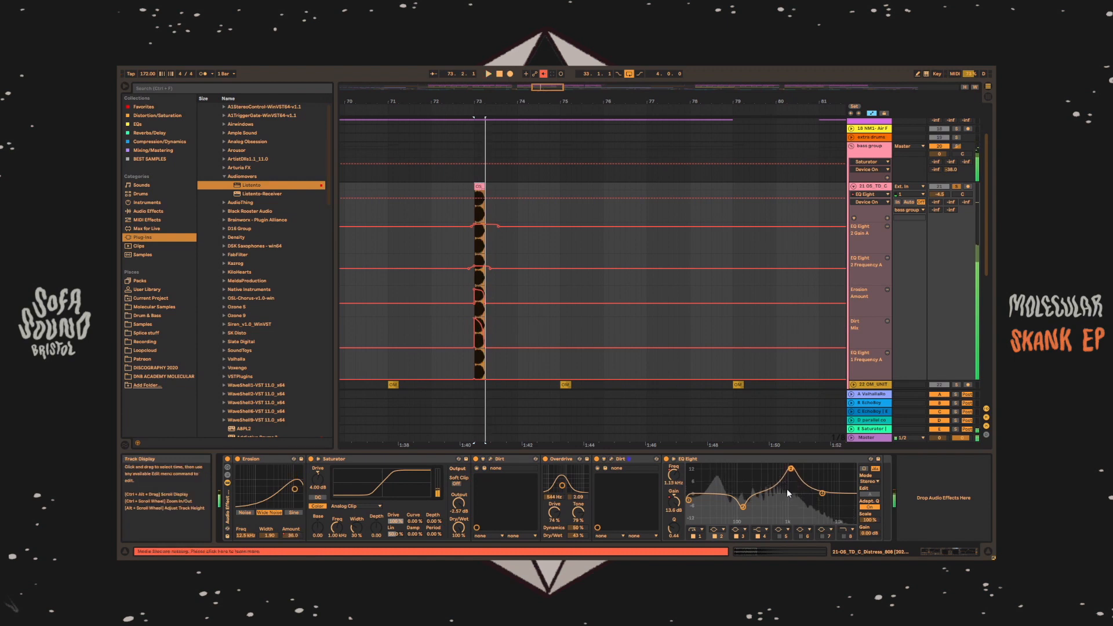
- Replay the bar 73 clip, following how automation moves EQ Eight's boosted band 2
key("space")
key("space")
key("space")
key("space")
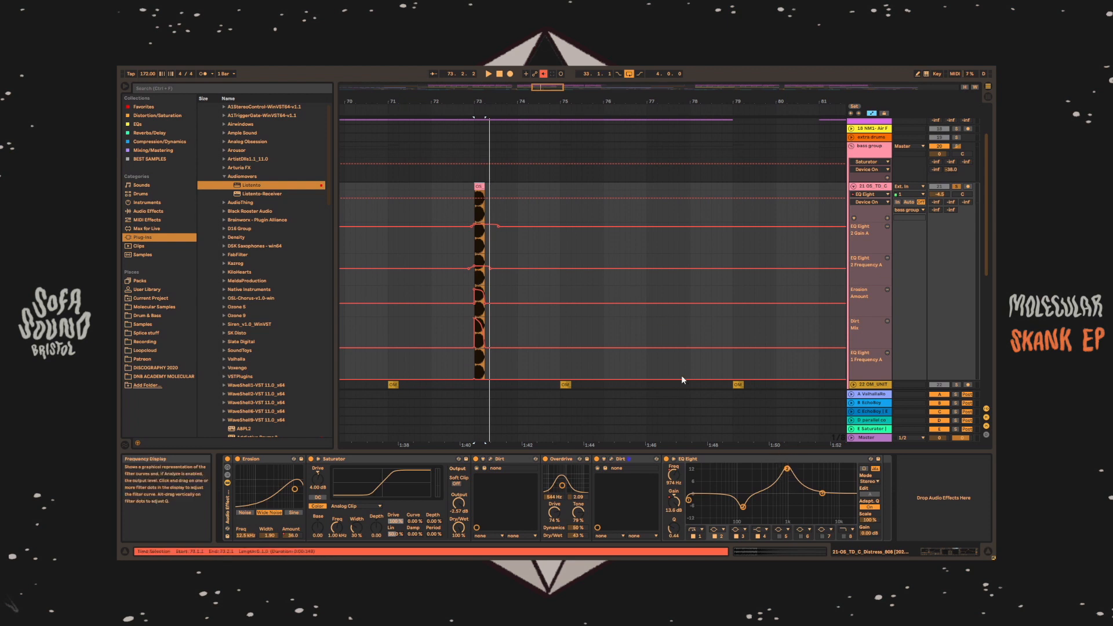
key("space")
left_click_drag(786, 468, 788, 471)
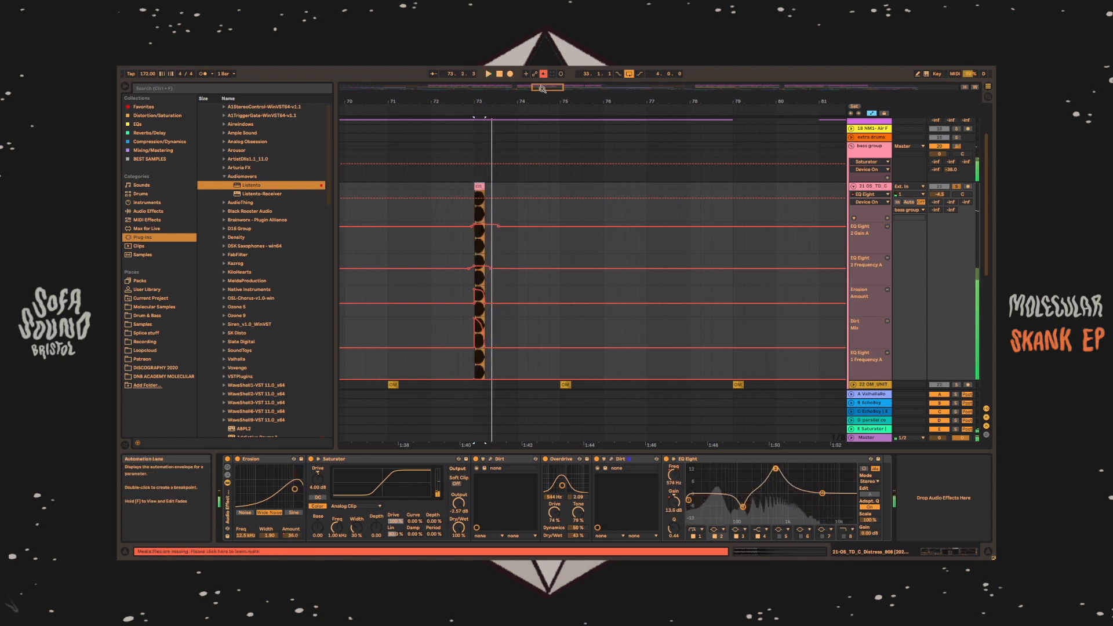
- Find track 21's clip at bar 177, select it, and play it several times to compare its sound
left_click_drag(543, 89, 820, 84)
left_click(524, 186)
key("space")
key("space")
left_click(683, 201)
key("space")
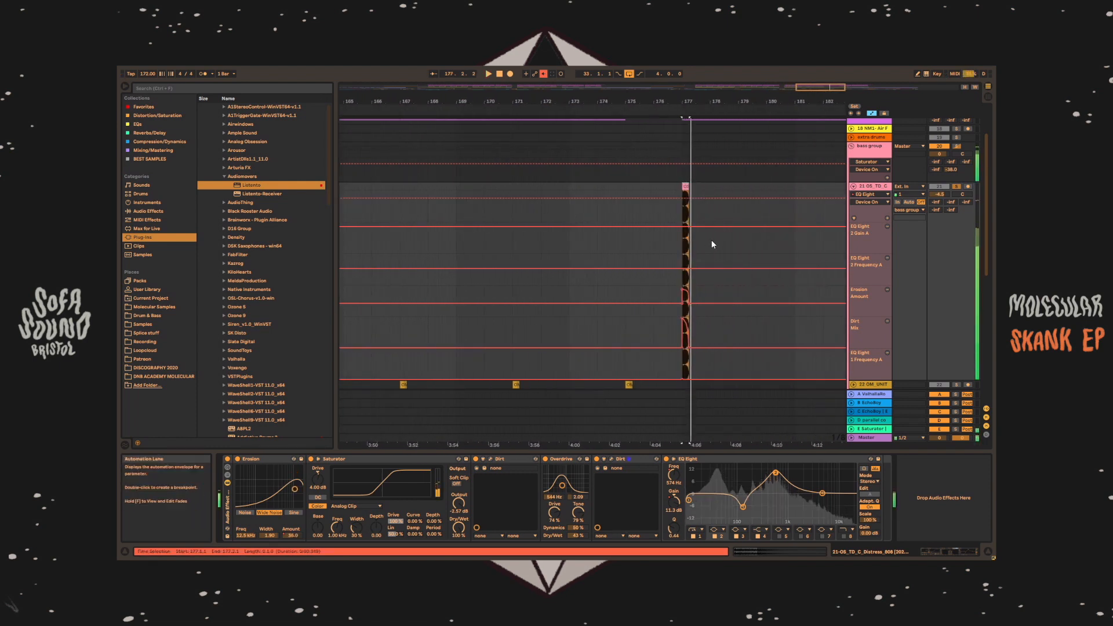
key("space")
key("space")
key("space")
- Return to the first drop and set the arrangement loop from bar 49 to bar 53
left_click_drag(818, 88, 477, 89)
left_click(682, 108)
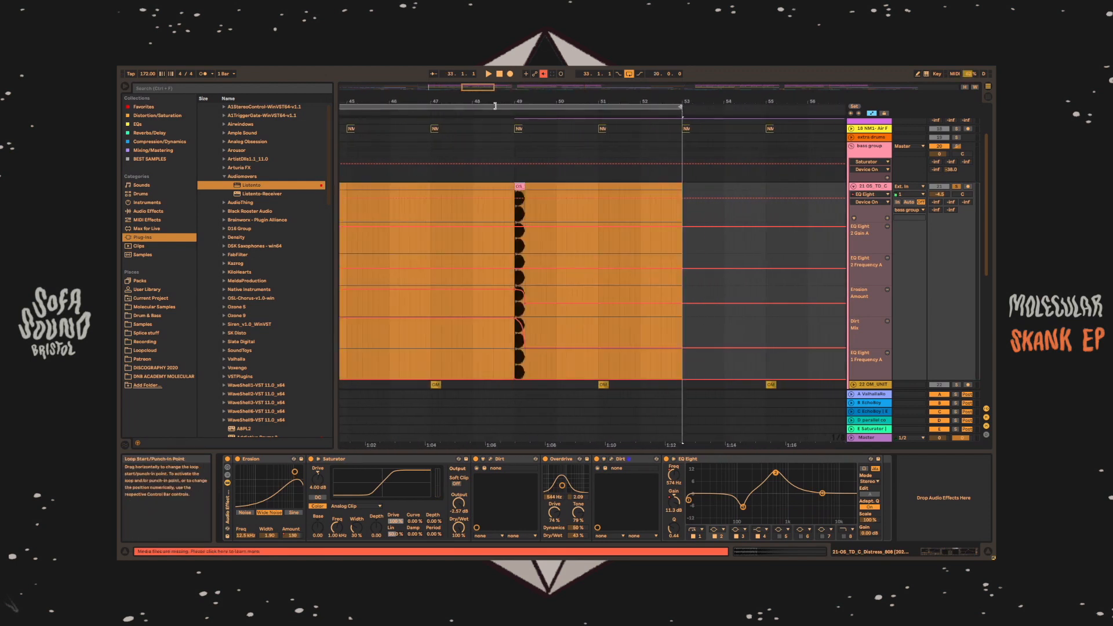
left_click(516, 108)
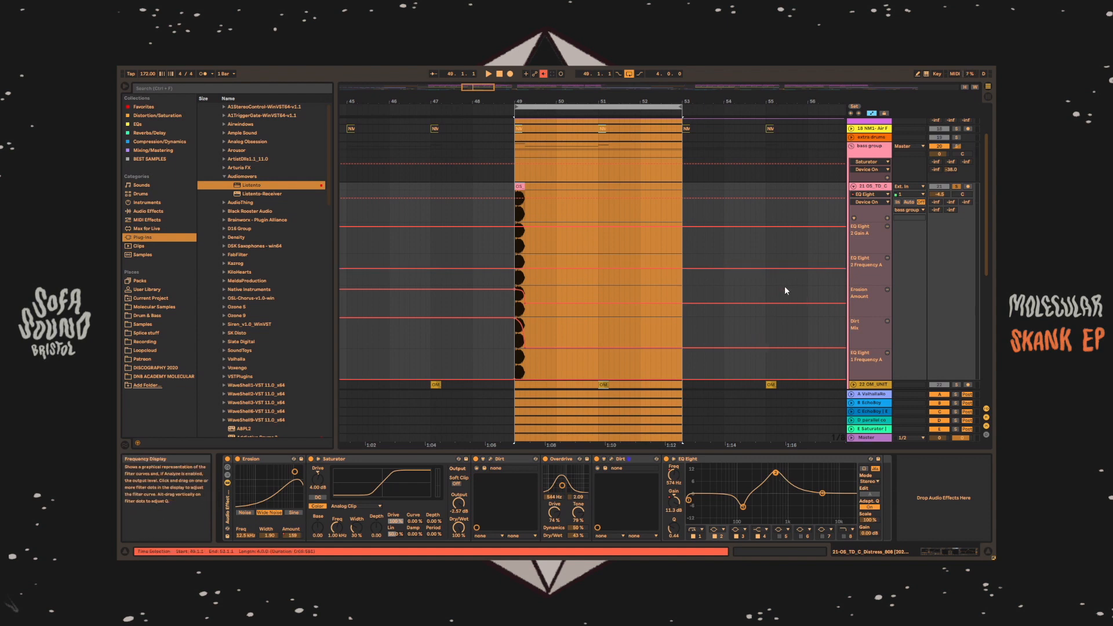
- Fold track 21 and select the bass group to show its own effect chain
scroll(785, 290, "up", 1)
left_click(853, 232)
left_click(870, 201)
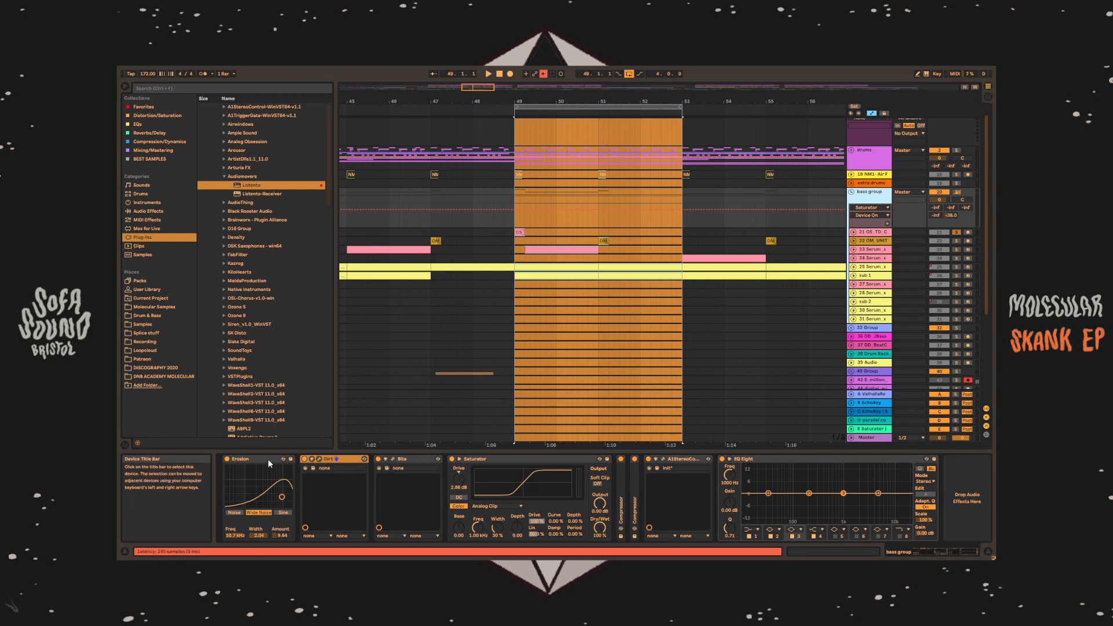
- Open the Dirt distortion plug-in on the bass group, examine its drive, amount and mix settings, and close it
left_click(317, 459)
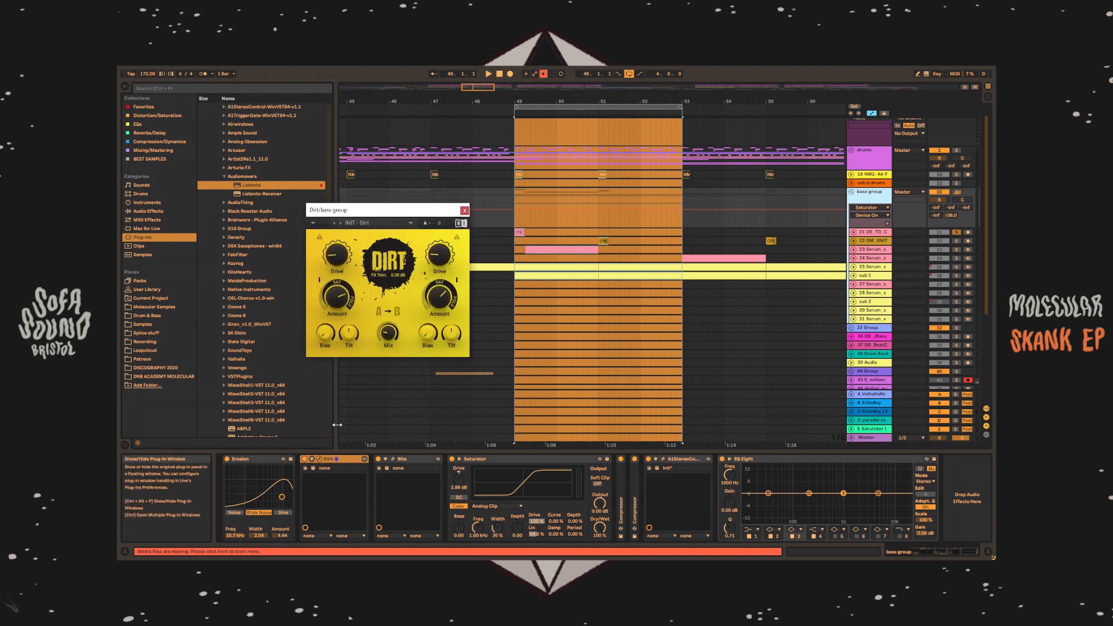
left_click_drag(407, 213, 442, 209)
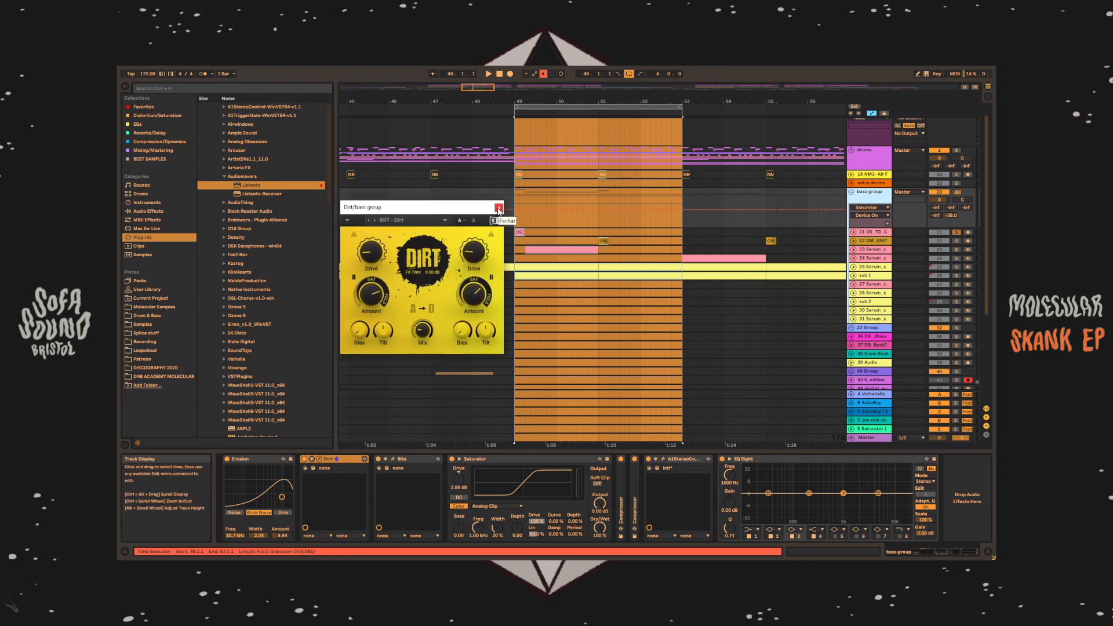
mouse_move(424, 334)
left_click(498, 207)
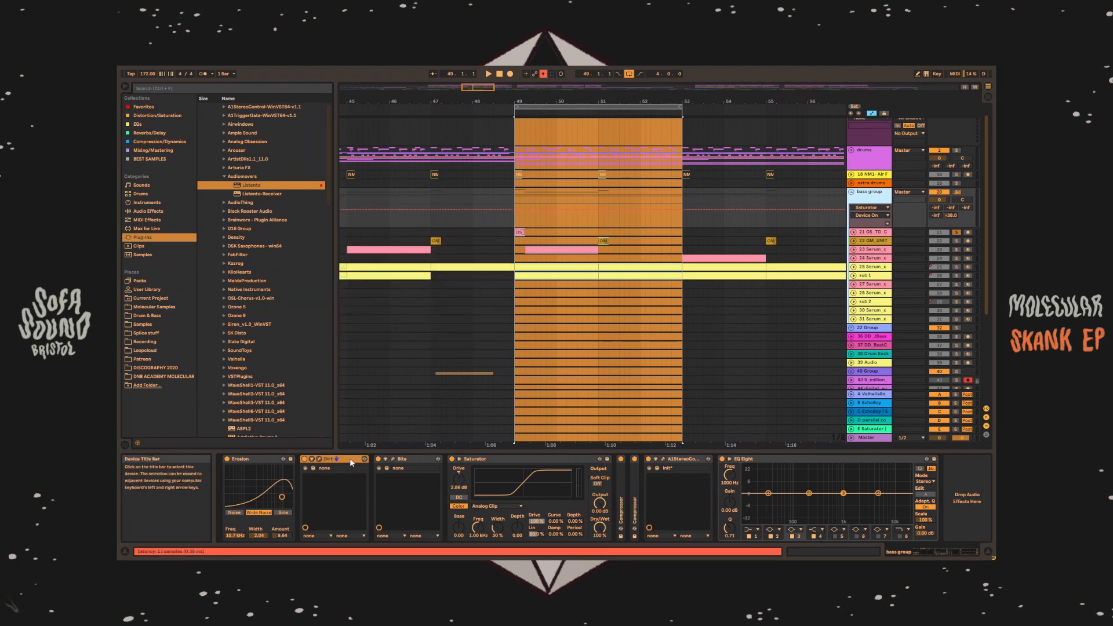
- Solo the bass group and play the loop from bar 49 to bar 53
left_click(956, 192)
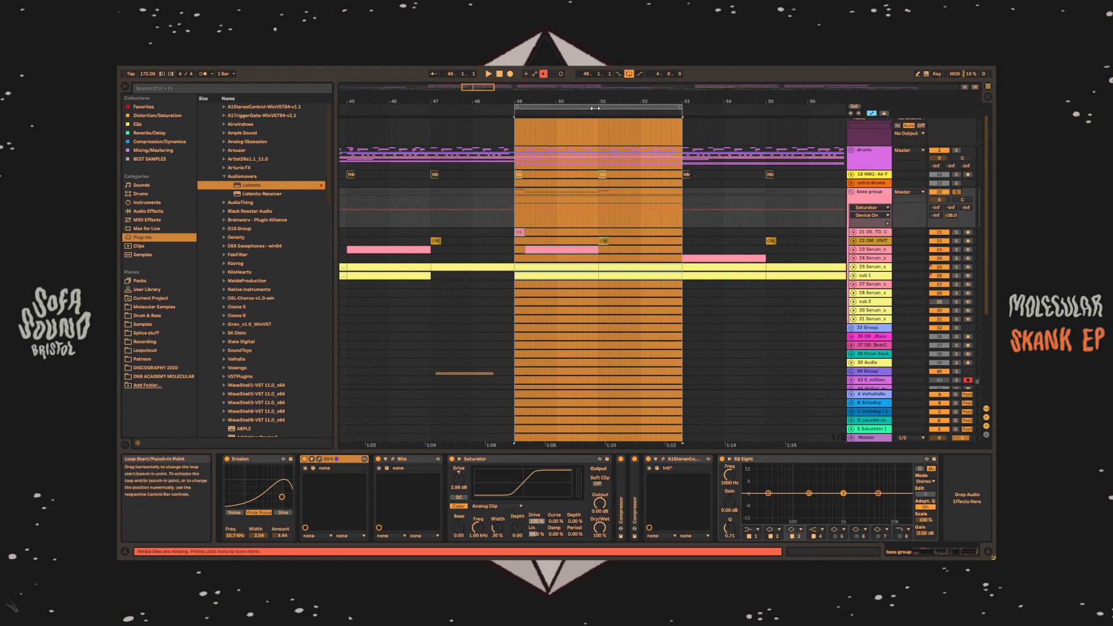
key("space")
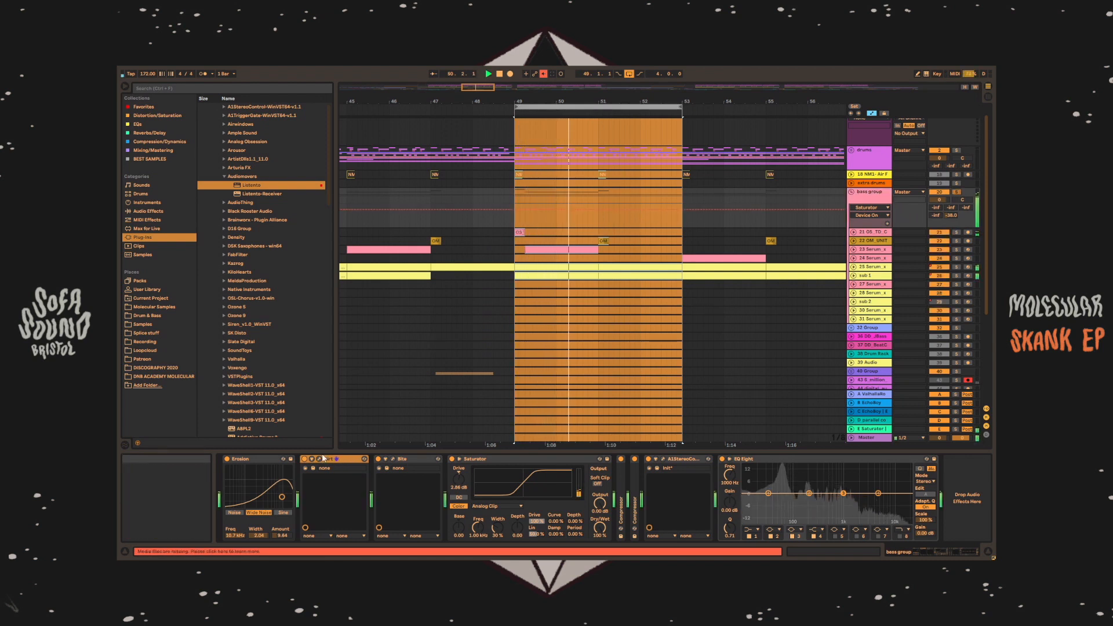
key("space")
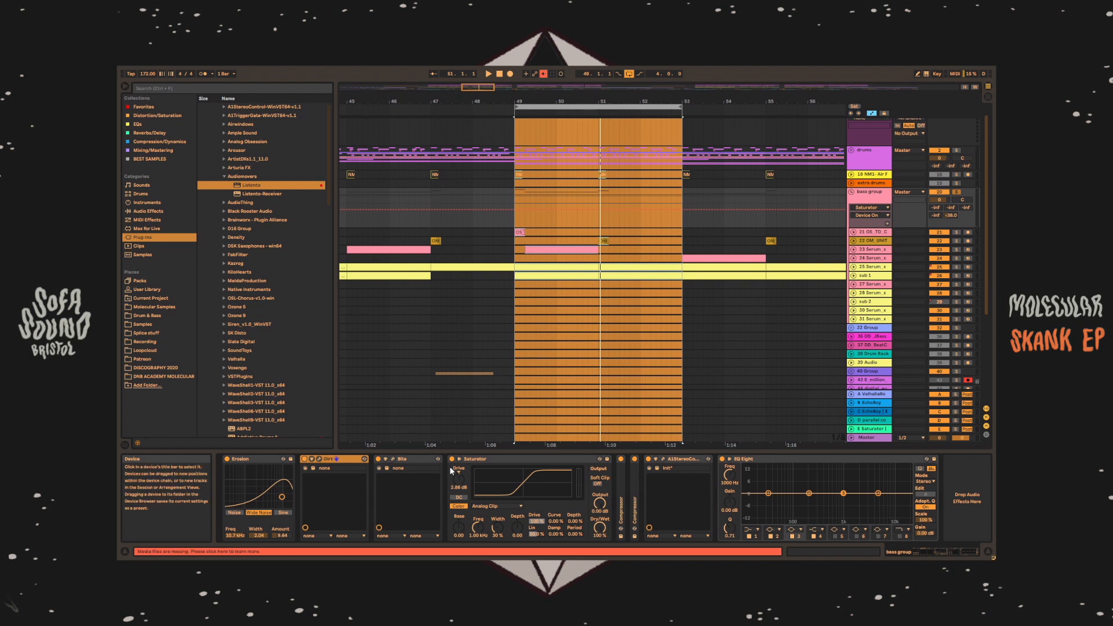
- Play the bass loop while bypassing and re-enabling the group's distortion devices, Erosion, Dirt and Bite, to compare their effect
left_click(227, 459)
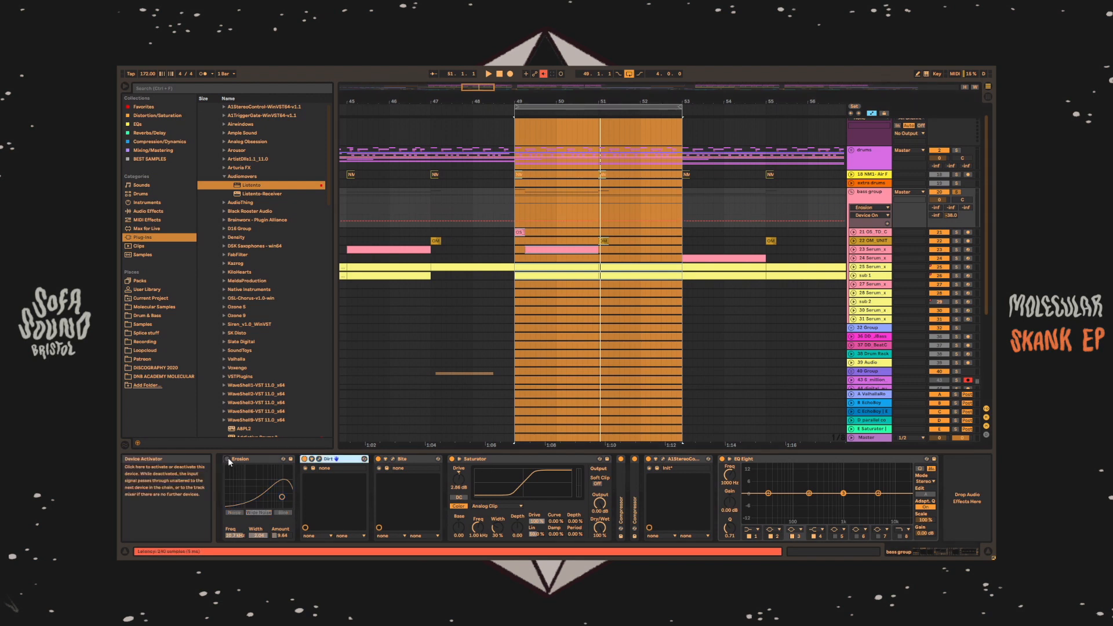
key("space")
left_click(227, 459)
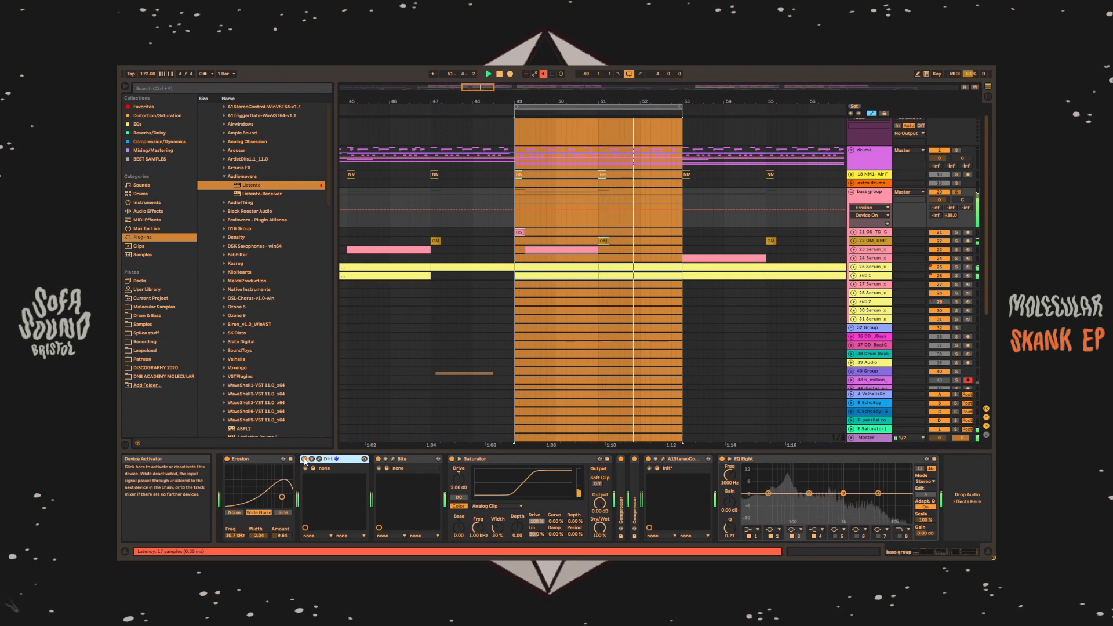
left_click(379, 458)
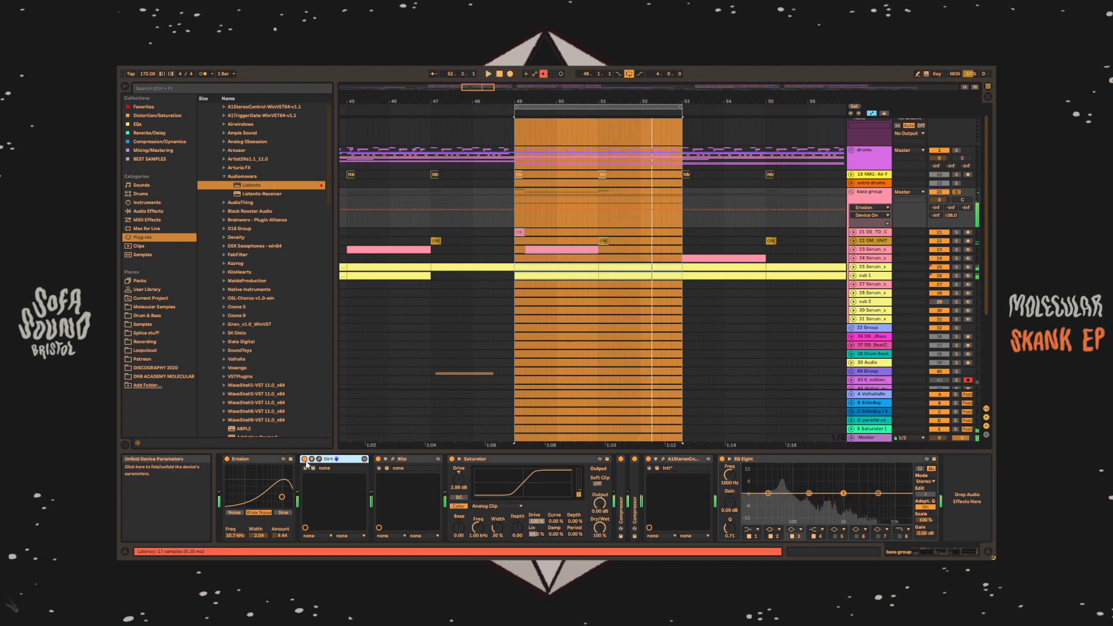
left_click(379, 459)
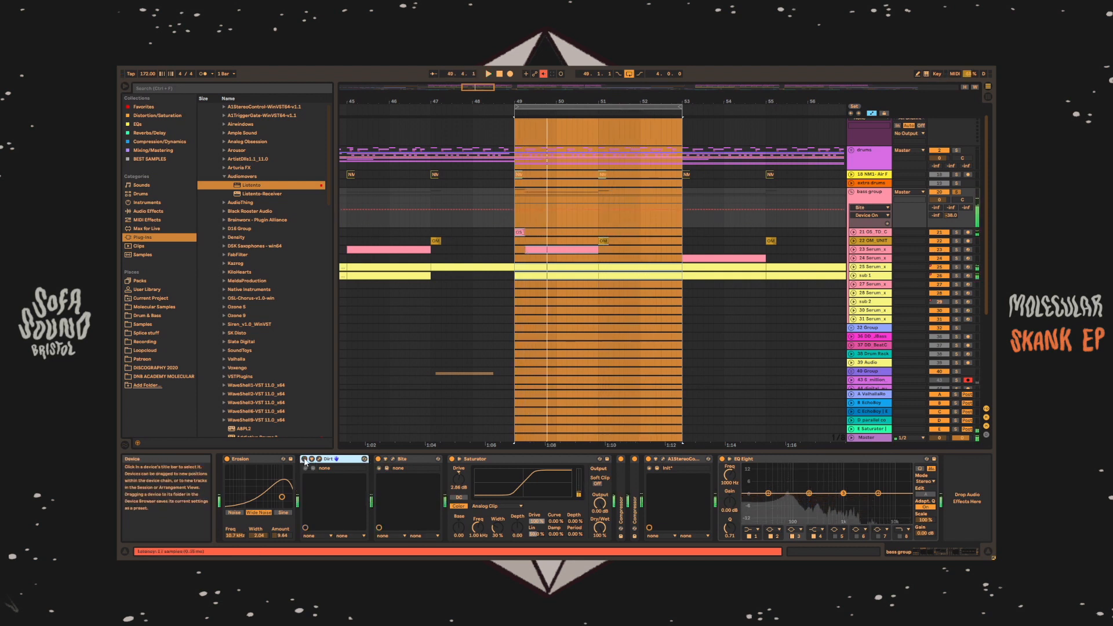
- Open Bite, audition its Jitter at maximum while the bass loop plays, then bring it back down and close the plug-in
left_click(392, 458)
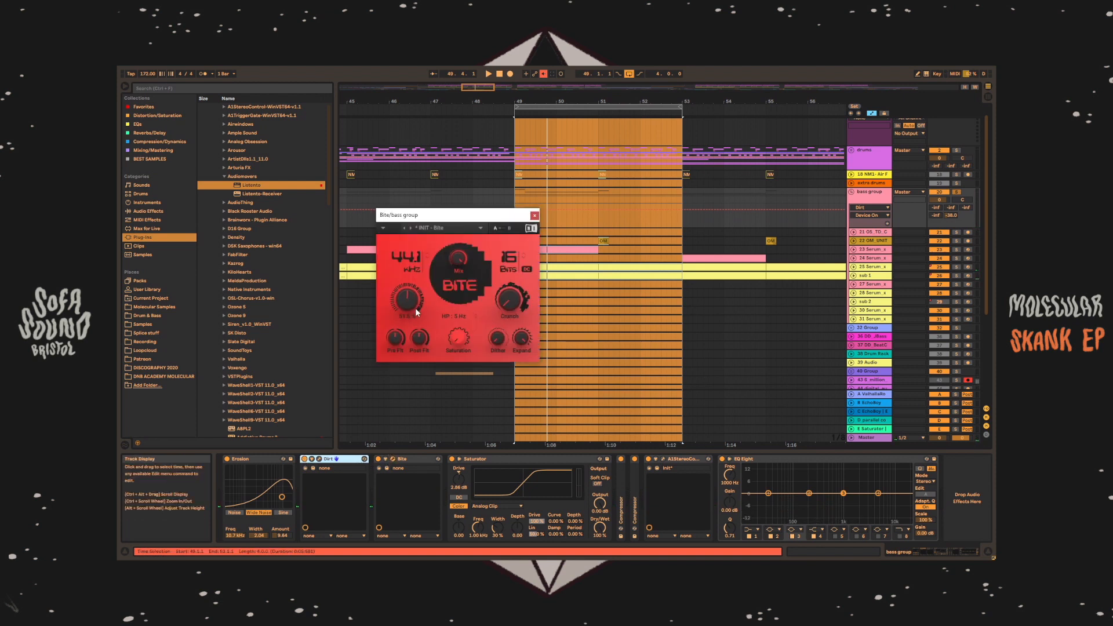
left_click_drag(408, 302, 408, 272)
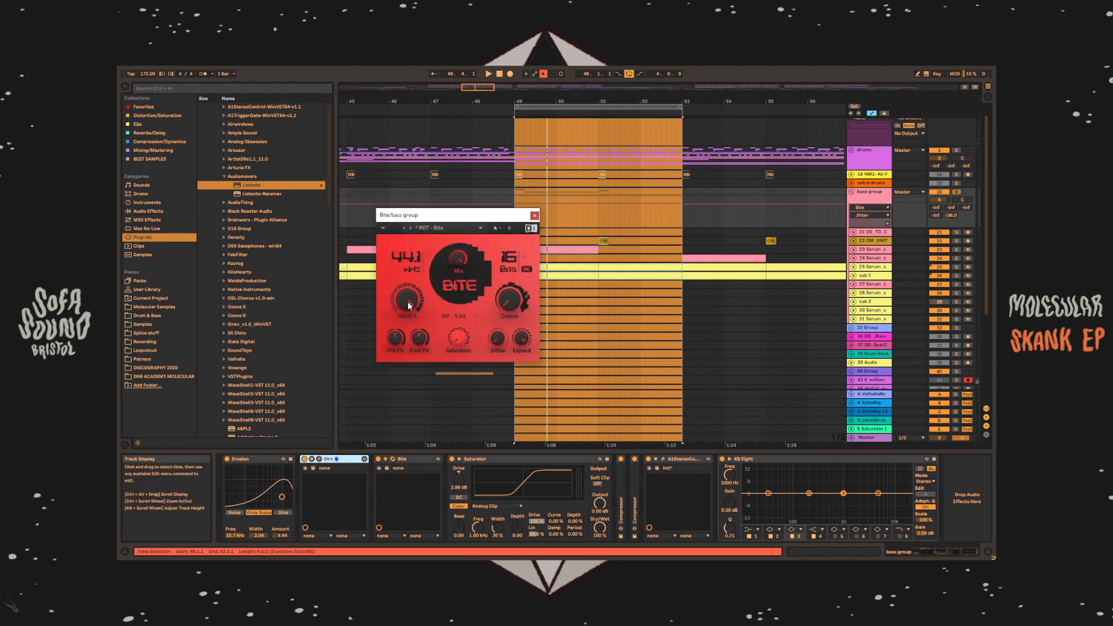
key("space")
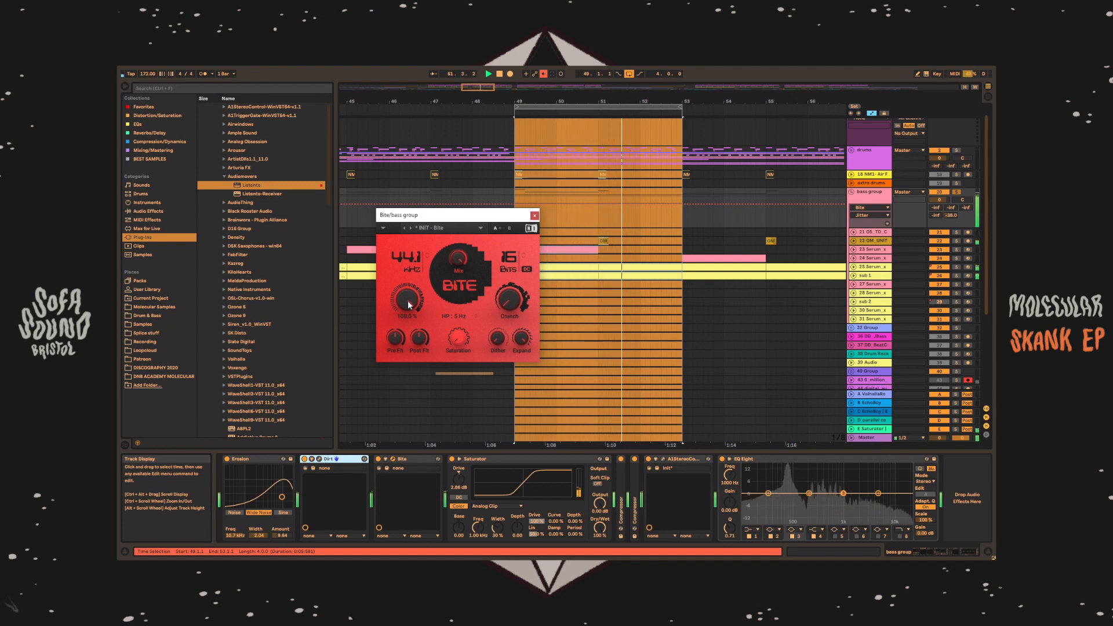
left_click_drag(408, 300, 408, 328)
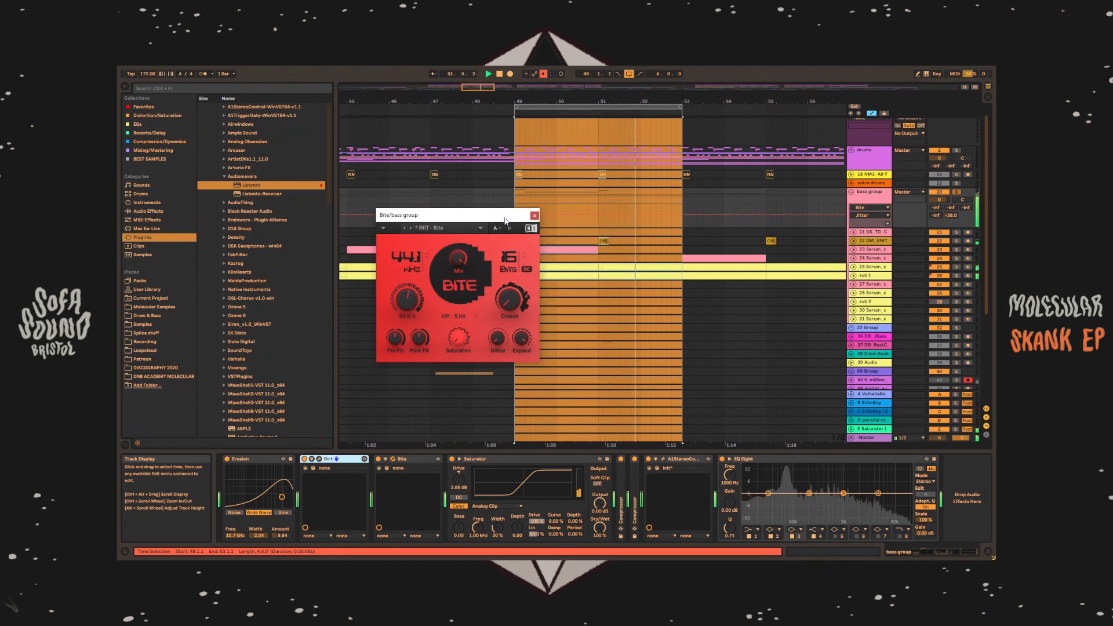
left_click(533, 215)
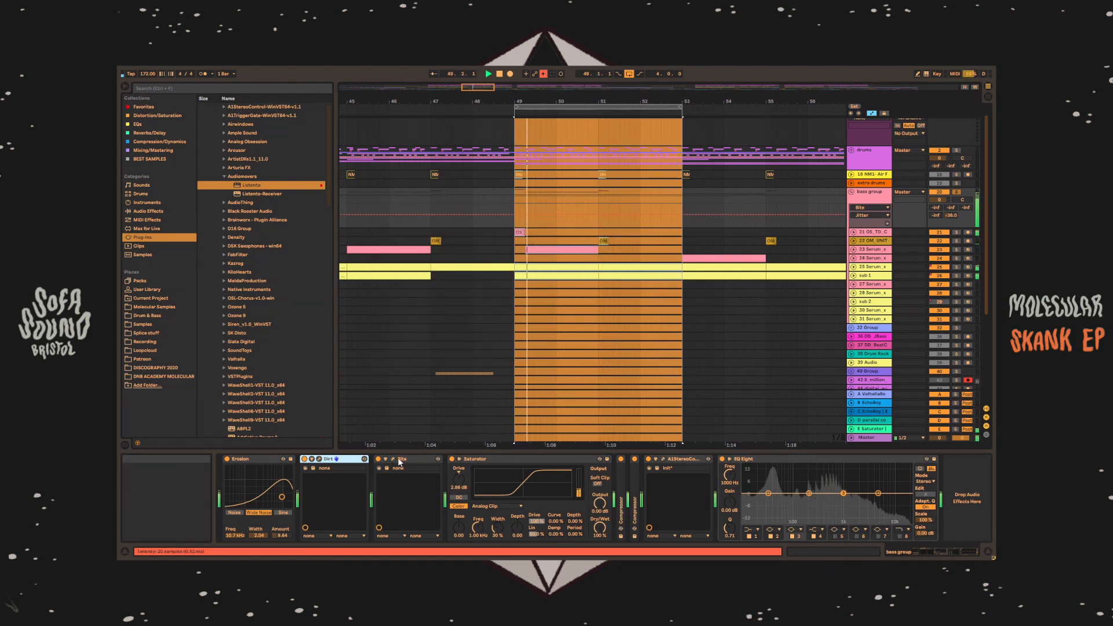
- Examine the bass group's Saturator, then unfold both Compressors and show their sidechain settings
left_click(487, 459)
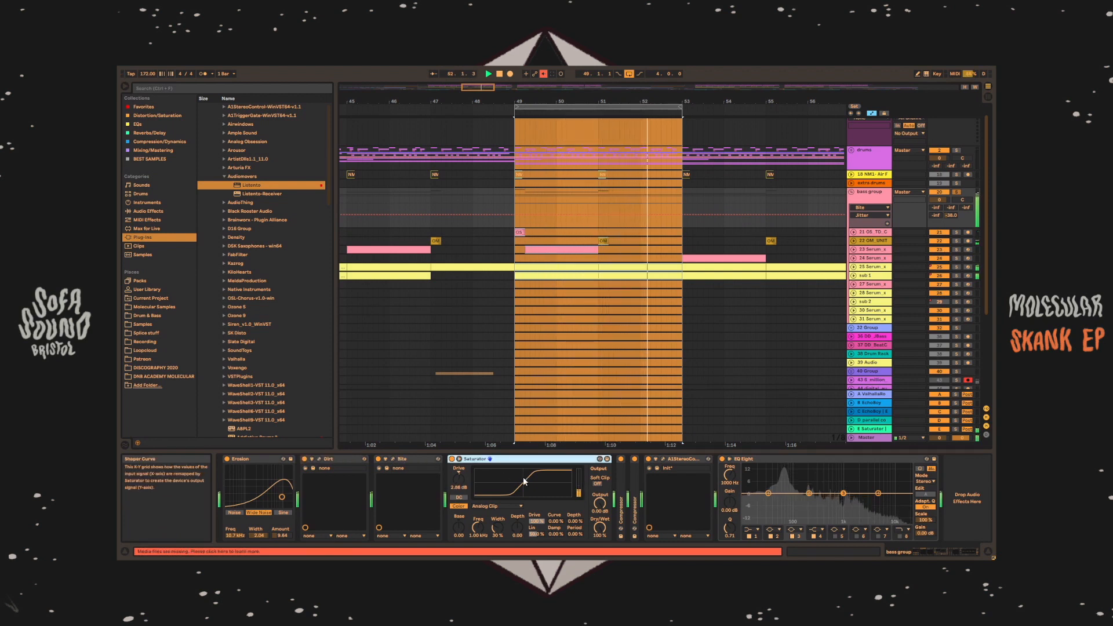
double_click(620, 484)
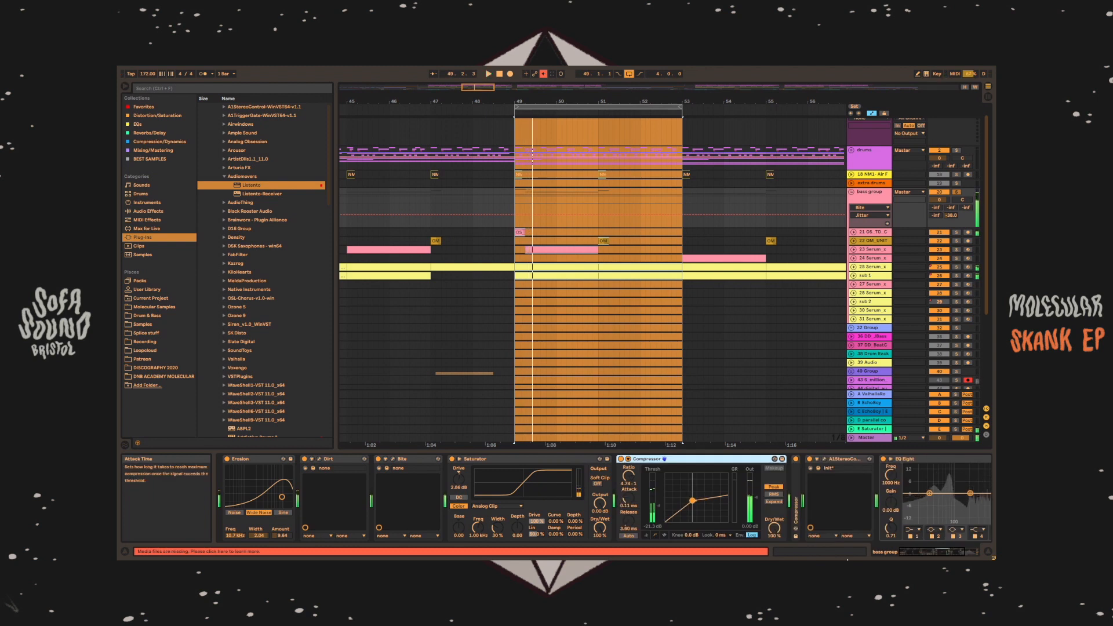
double_click(795, 505)
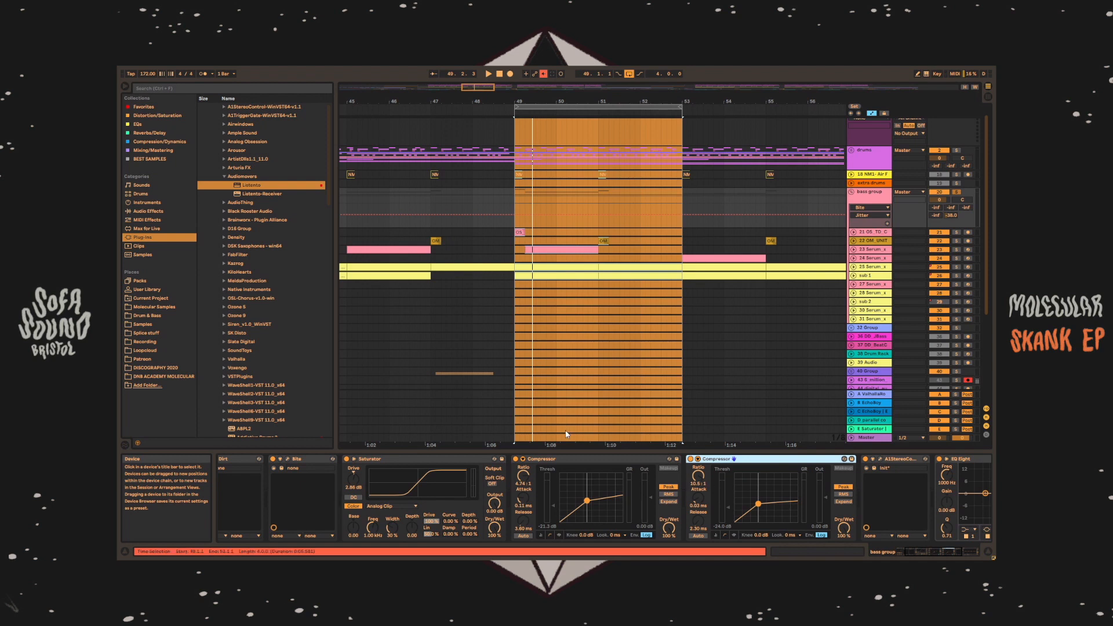
left_click(522, 458)
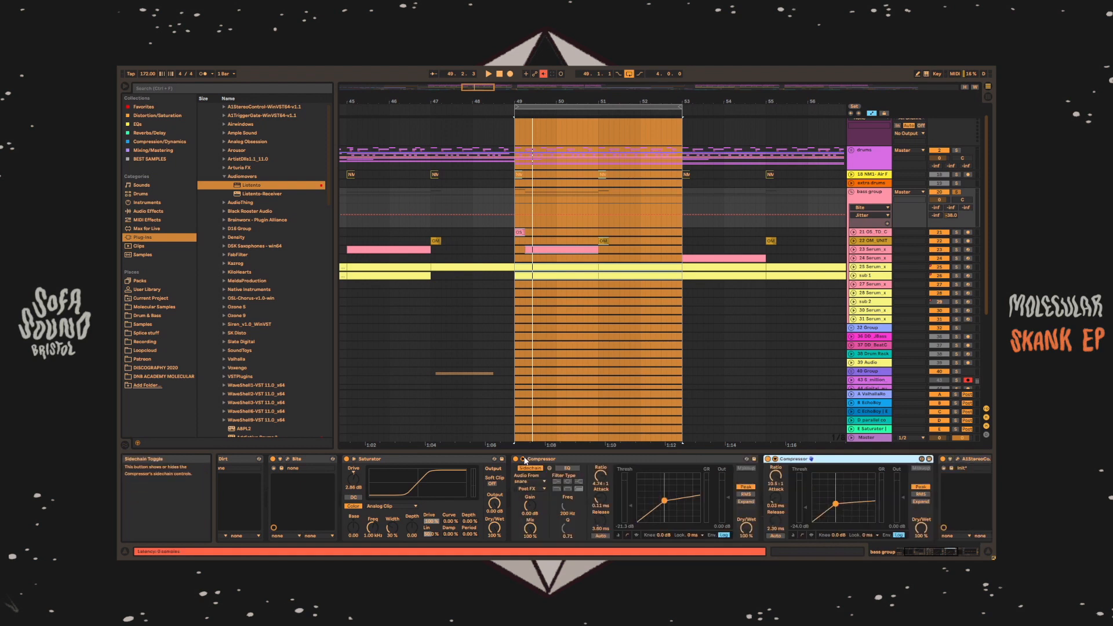
left_click(775, 459)
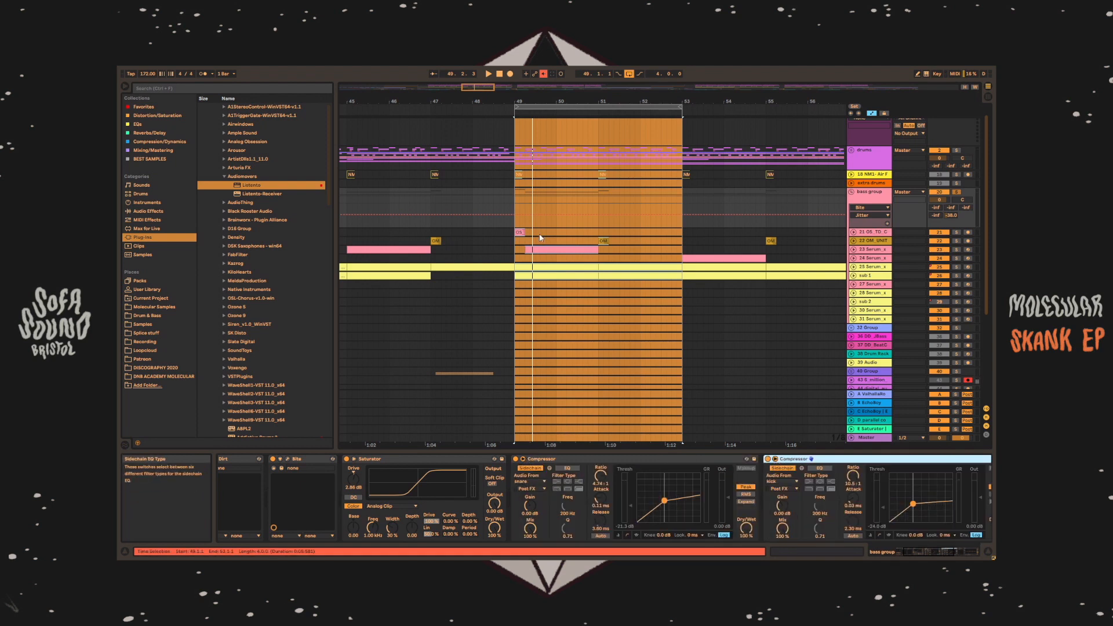
- Select the drums from bar 49 to bar 53, then return to the bass group and bring both sidechained Compressors into view
left_click(628, 155)
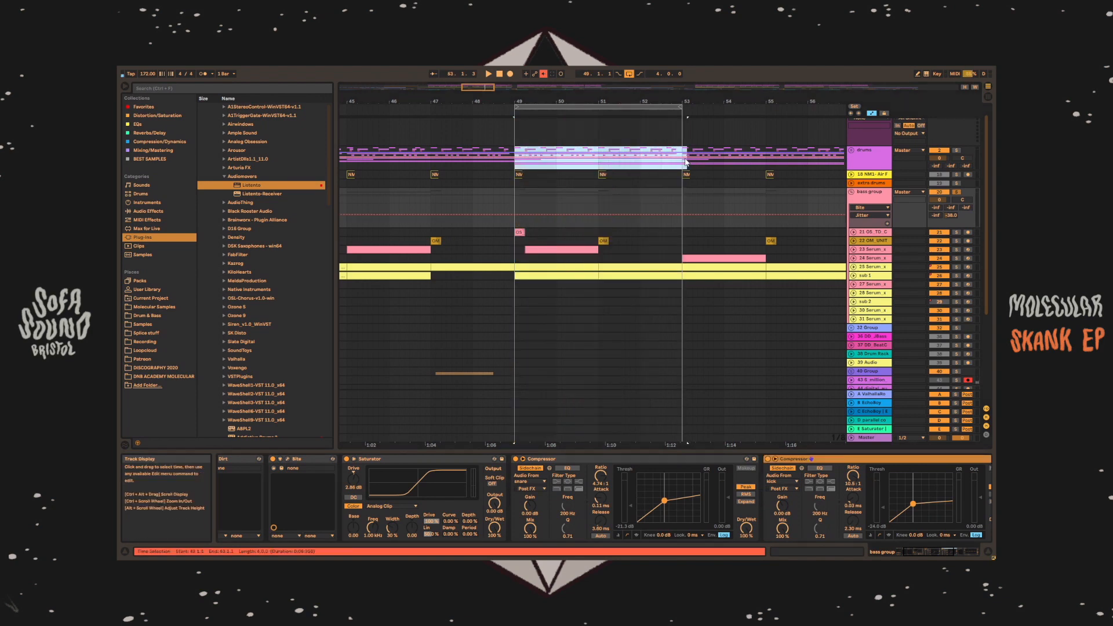
left_click_drag(685, 162, 676, 164)
left_click(862, 211)
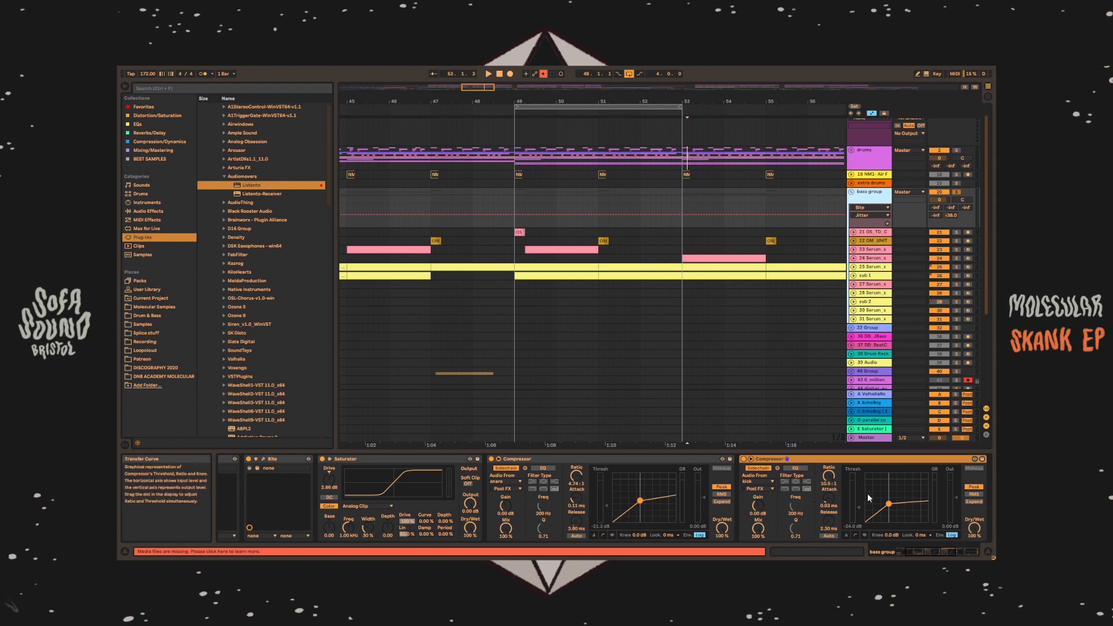
left_click(939, 551)
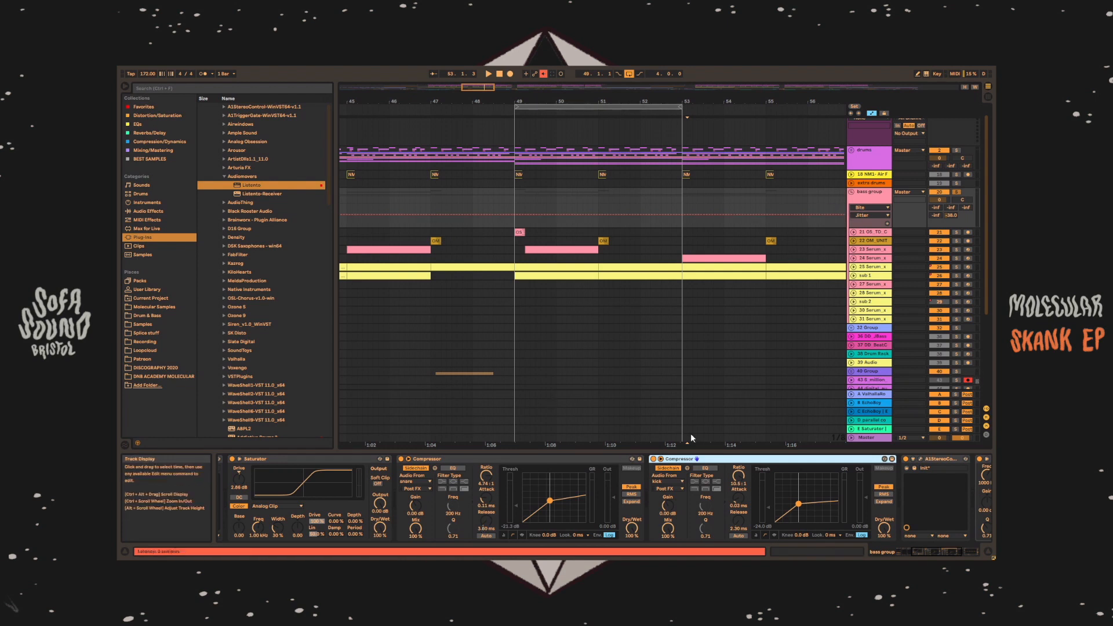
- Play the bass group while watching both Compressors react, then select the loop from bar 49 to bar 53
key("space")
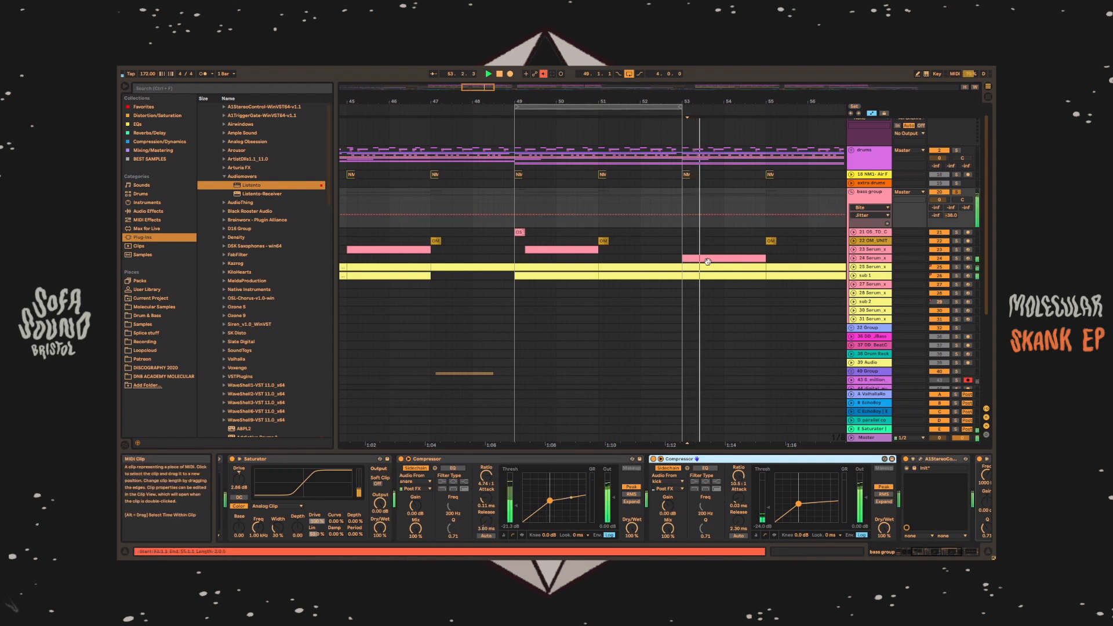
left_click(615, 109)
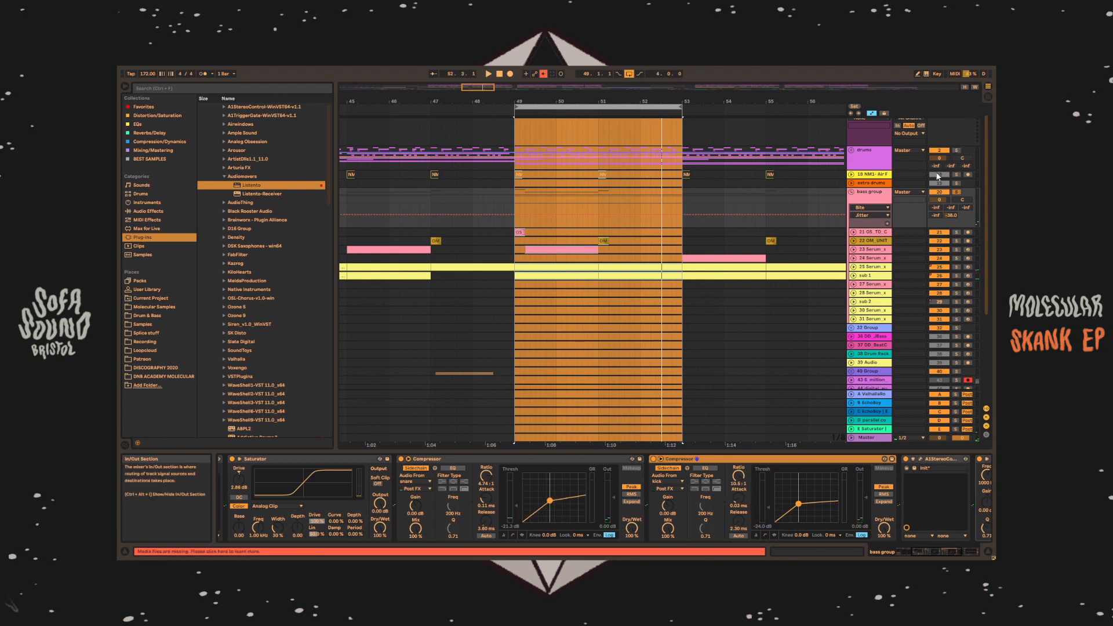
key("space")
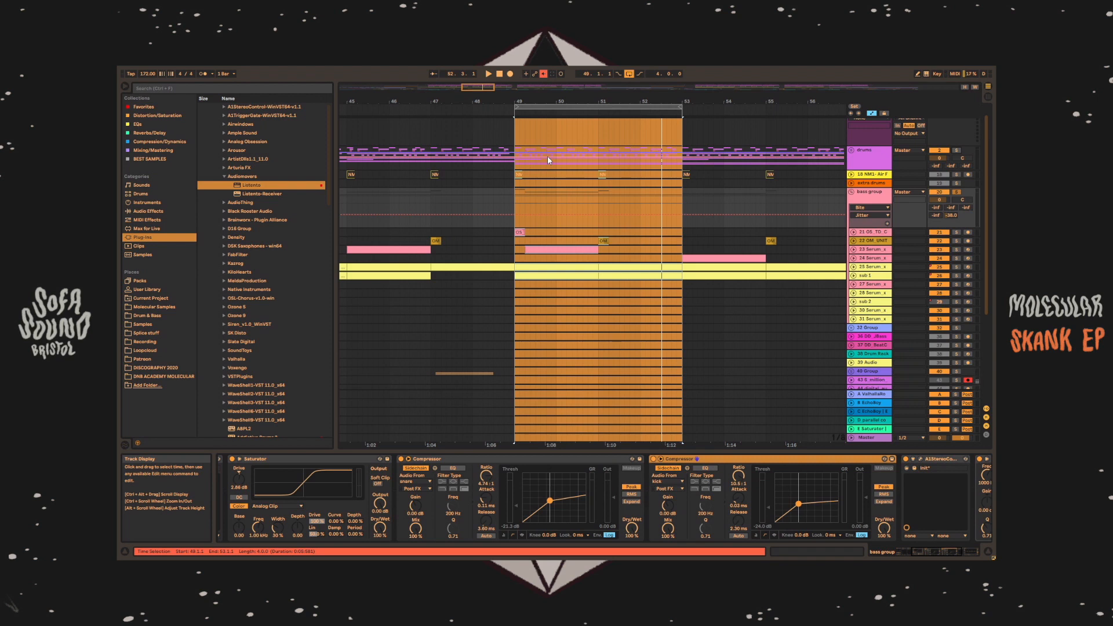
- Check the drums selection again, then compare the bass group's snare- and kick-sidechained Compressors, leaving the snare one folded
left_click_drag(517, 155, 684, 155)
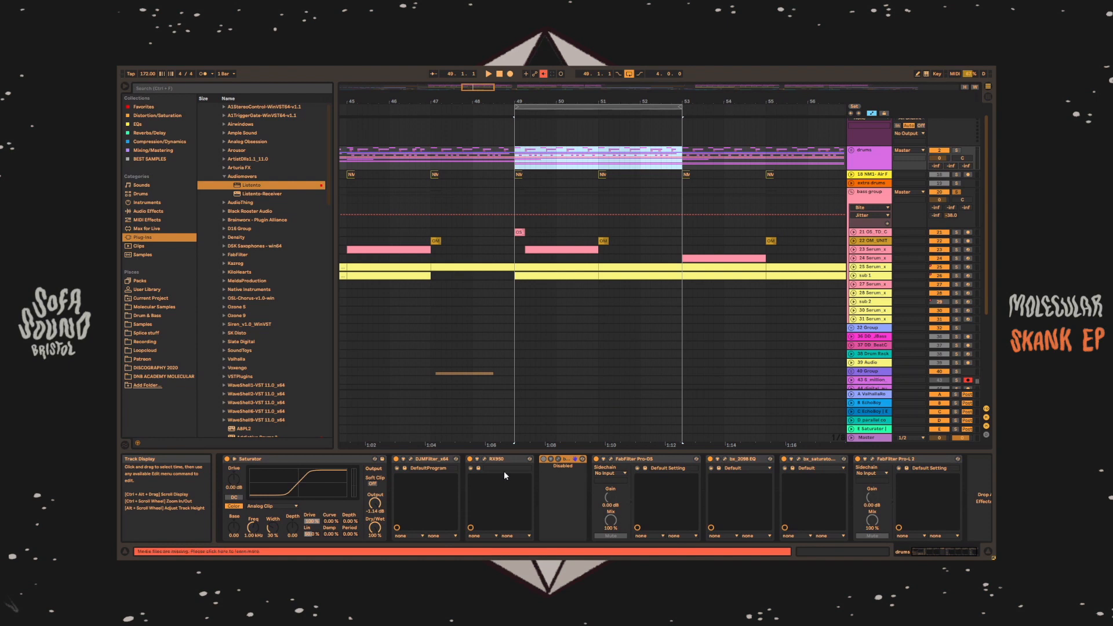
left_click(869, 211)
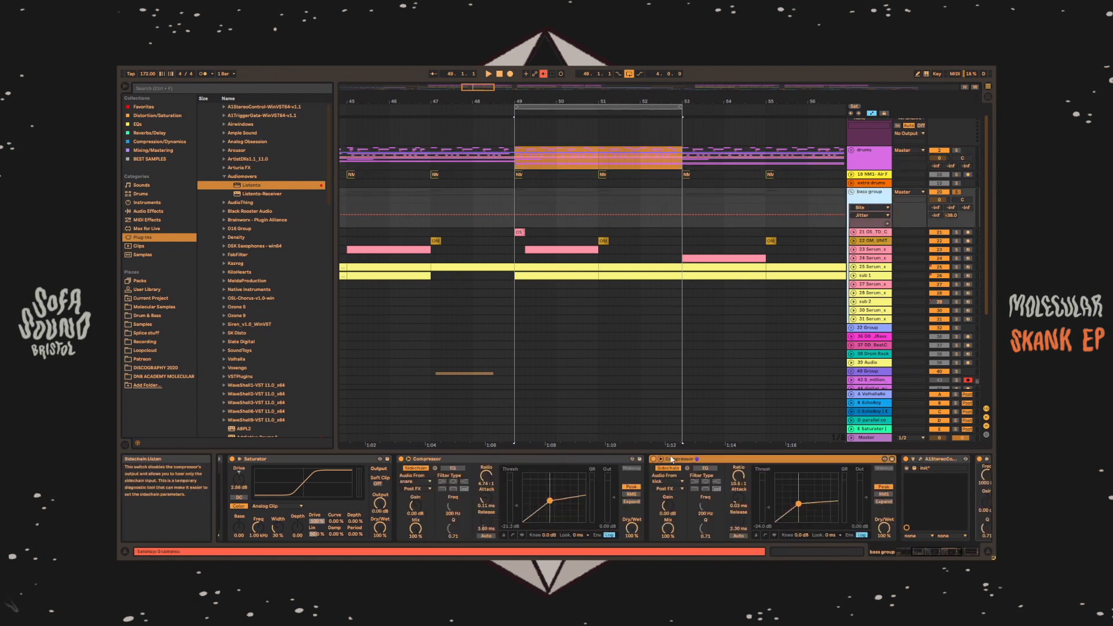
double_click(542, 460)
double_click(542, 460)
double_click(415, 488)
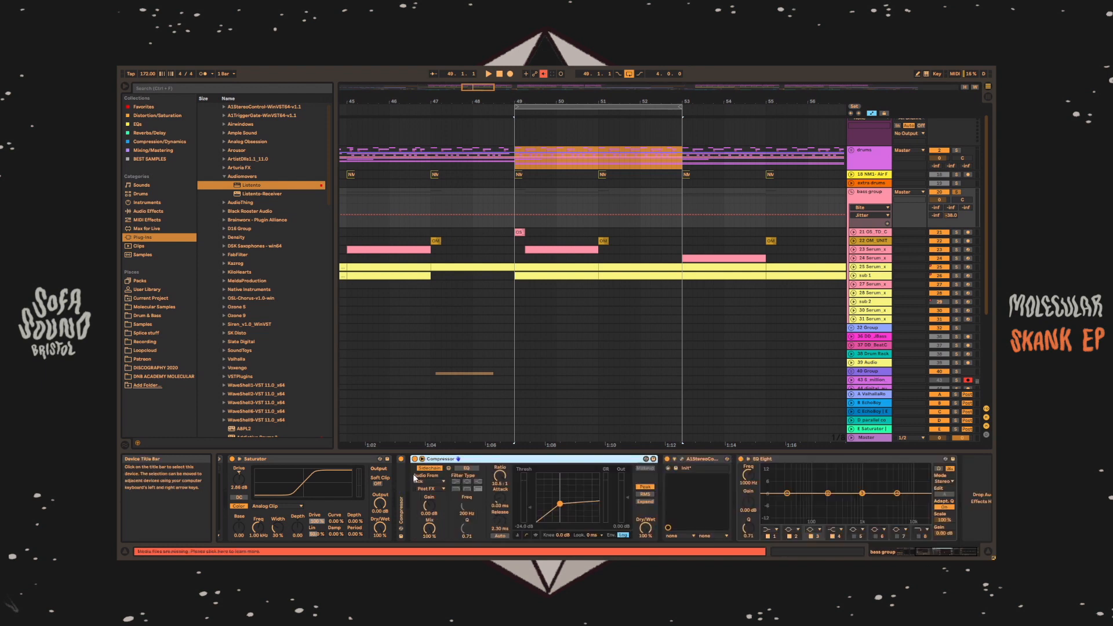
double_click(402, 472)
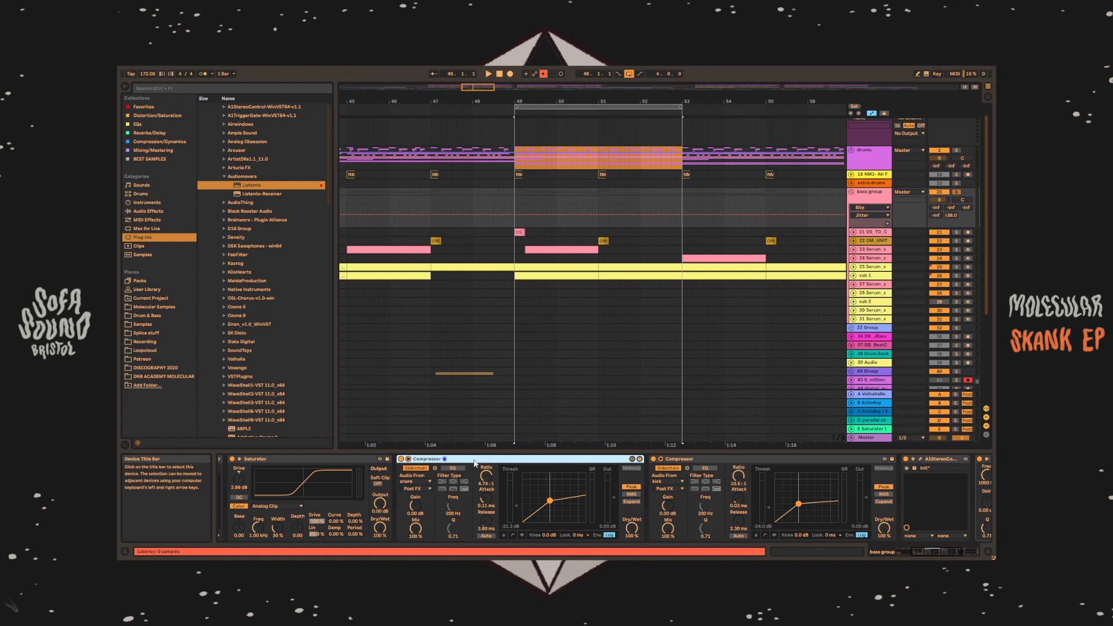
double_click(474, 459)
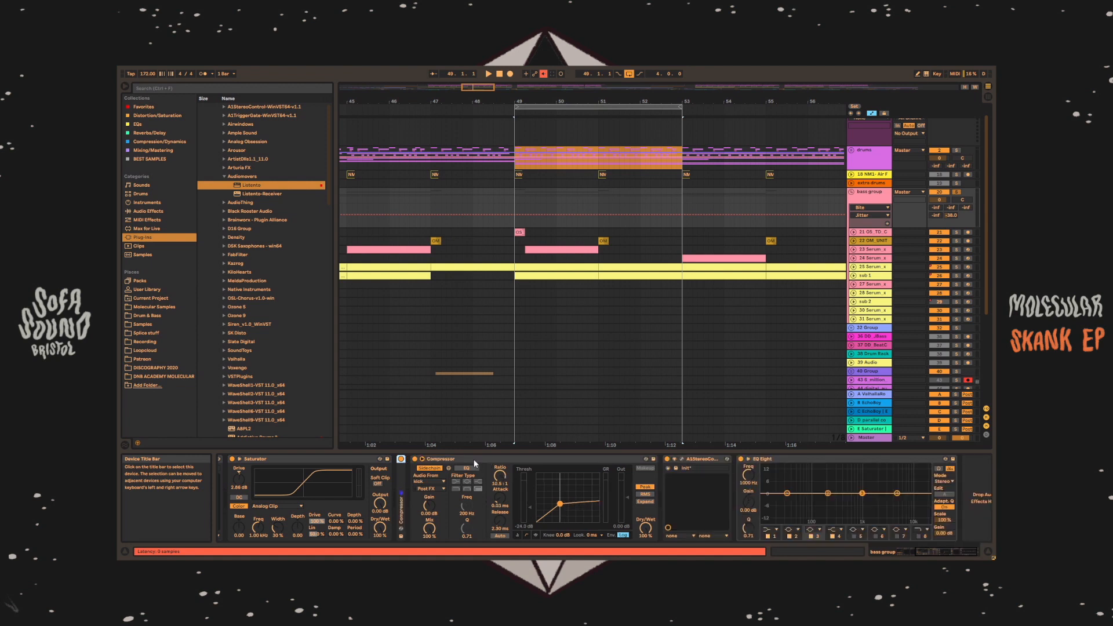
left_click(474, 459)
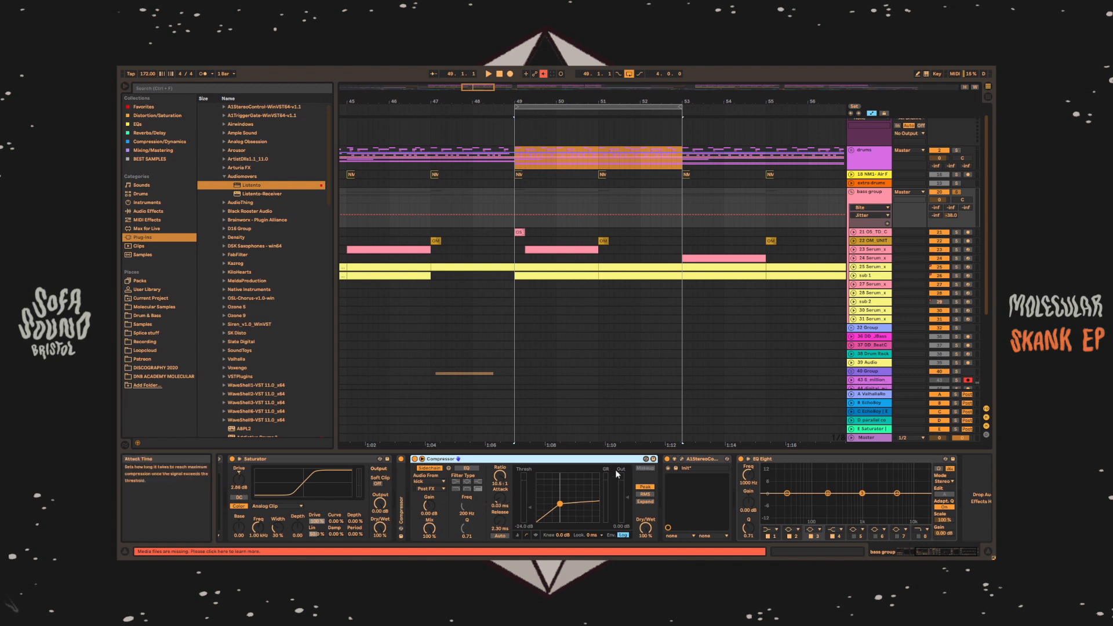
- Open A1StereoControl on the bass group, inspect its Safe Bass frequency setting, and close the plug-in
left_click(695, 457)
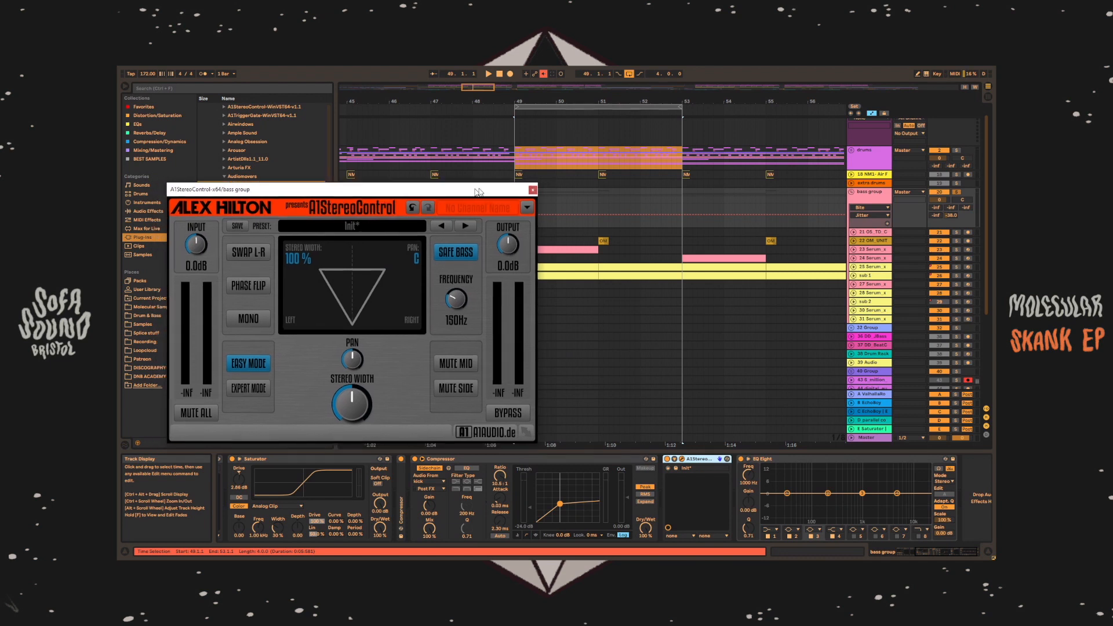
left_click_drag(477, 191, 668, 173)
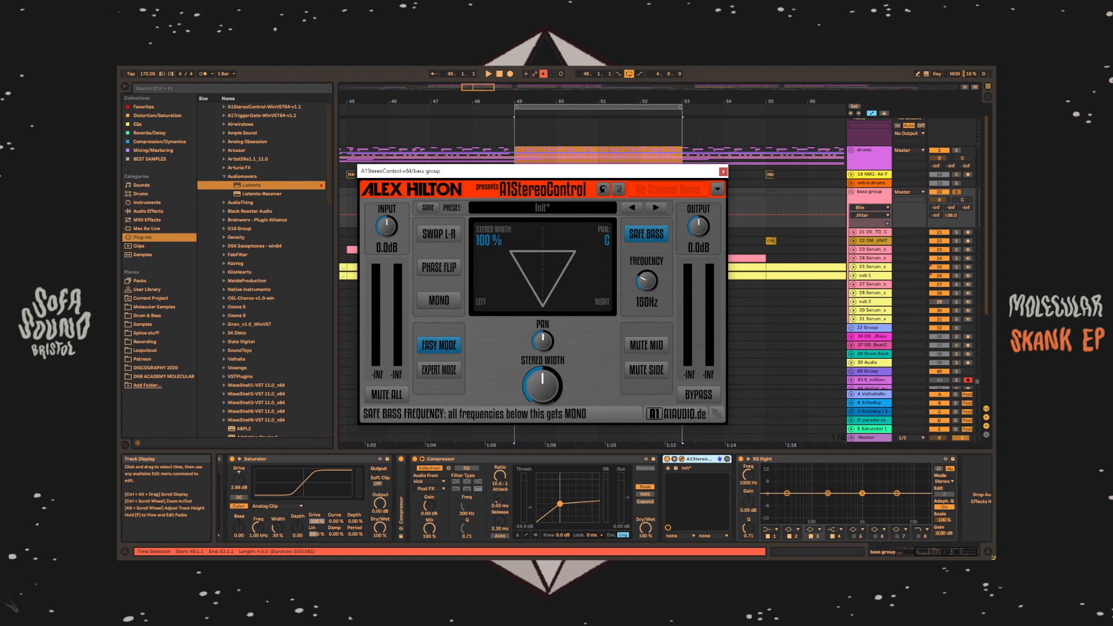
left_click(647, 280)
left_click(723, 172)
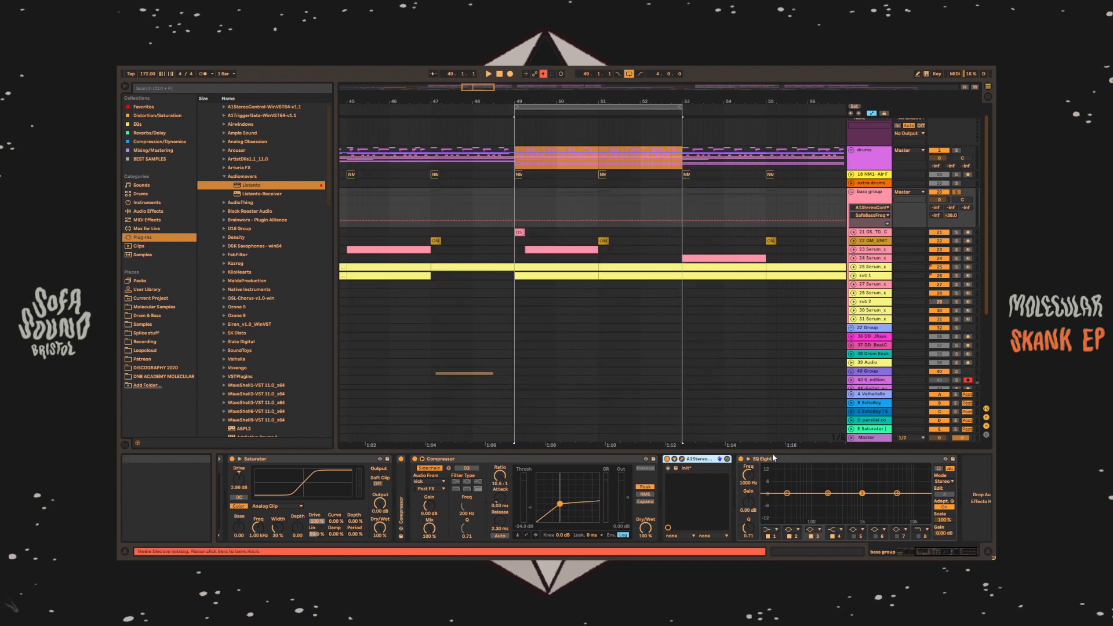
- Select the EQ Eight at the end of the bass group's chain and play the loop to watch its spectrum
left_click(820, 458)
key("space")
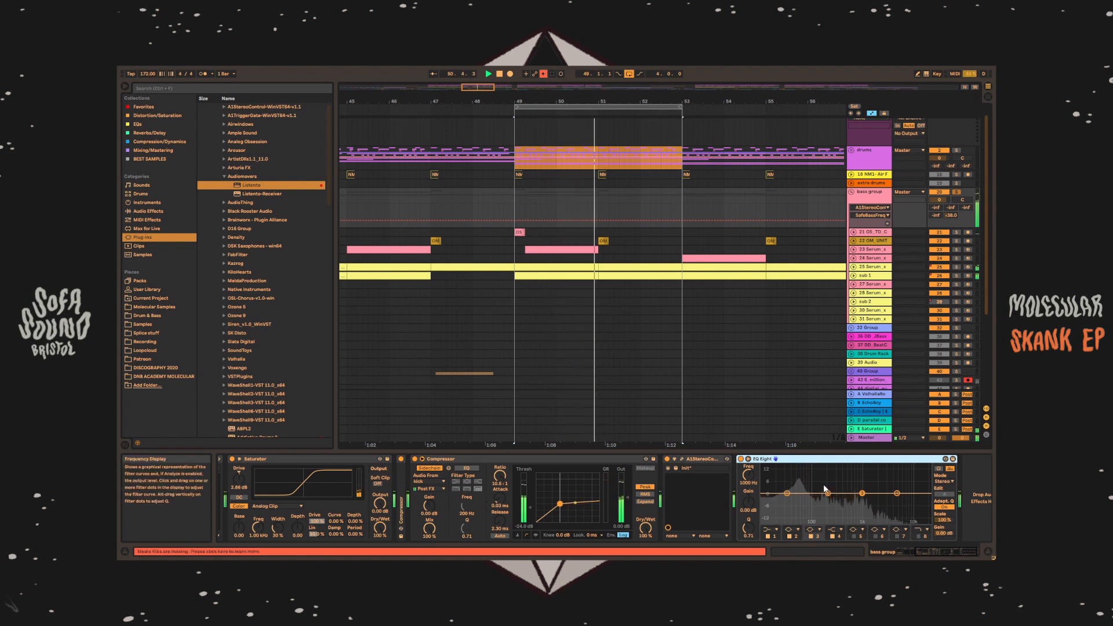
key("space")
- Collapse the bass group to view it among the other tracks, then expand it again to show its individual layers
left_click(852, 194)
left_click(851, 193)
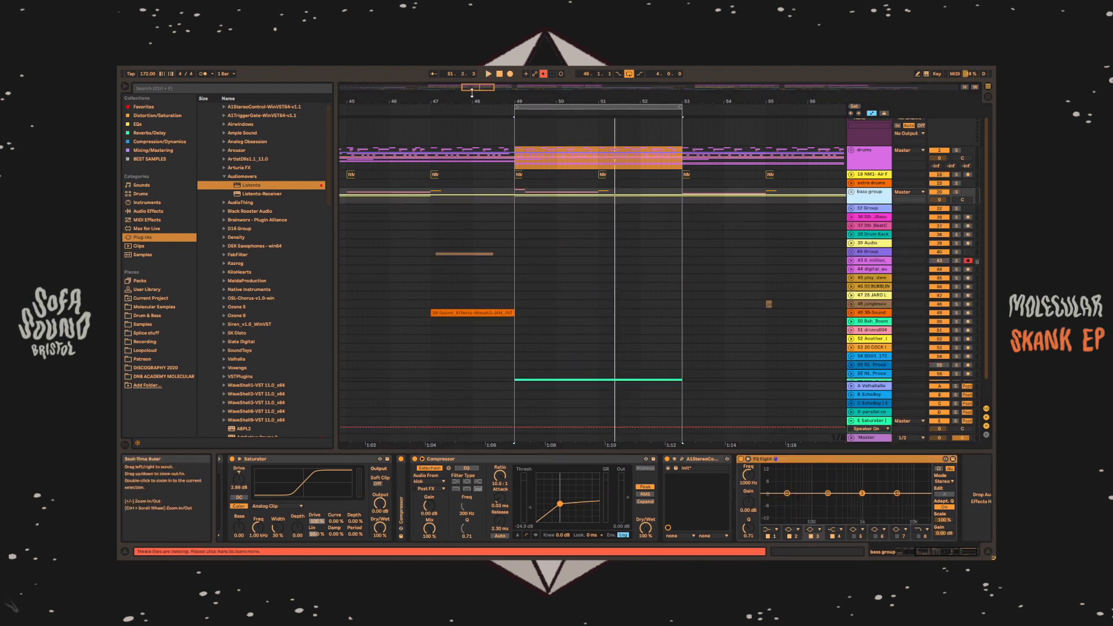
mouse_move(474, 88)
left_mouse_down()
mouse_move(475, 45)
mouse_move(476, 93)
left_mouse_up()
left_click(851, 193)
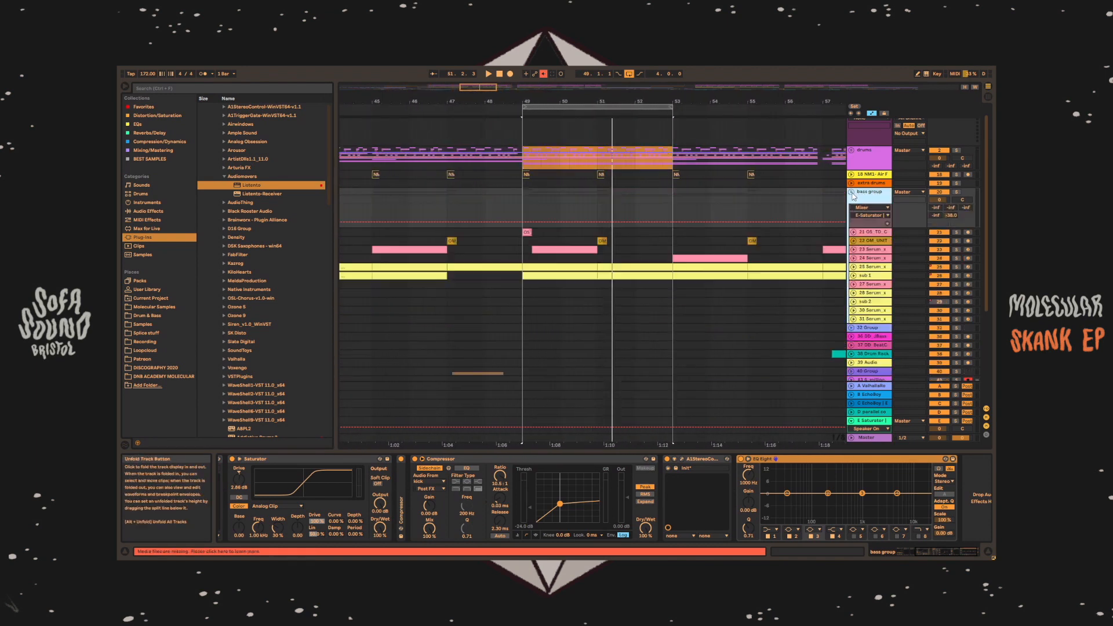
- Inspect the device chains of the yellow Serum layer above sub 1 and of the sub 1 track
left_click(863, 267)
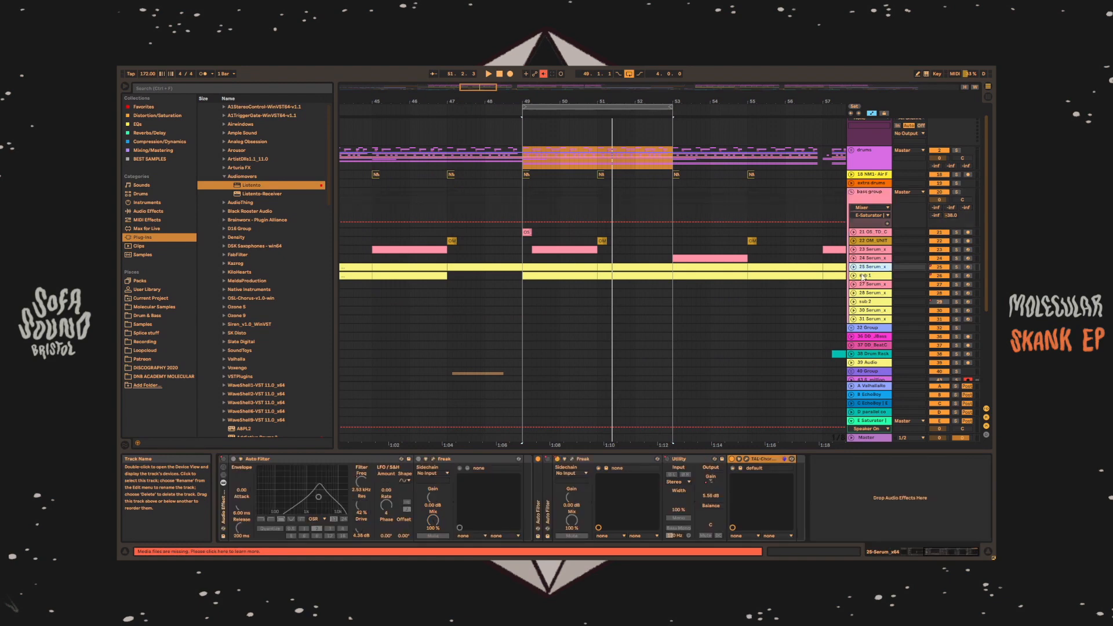
left_click(862, 276)
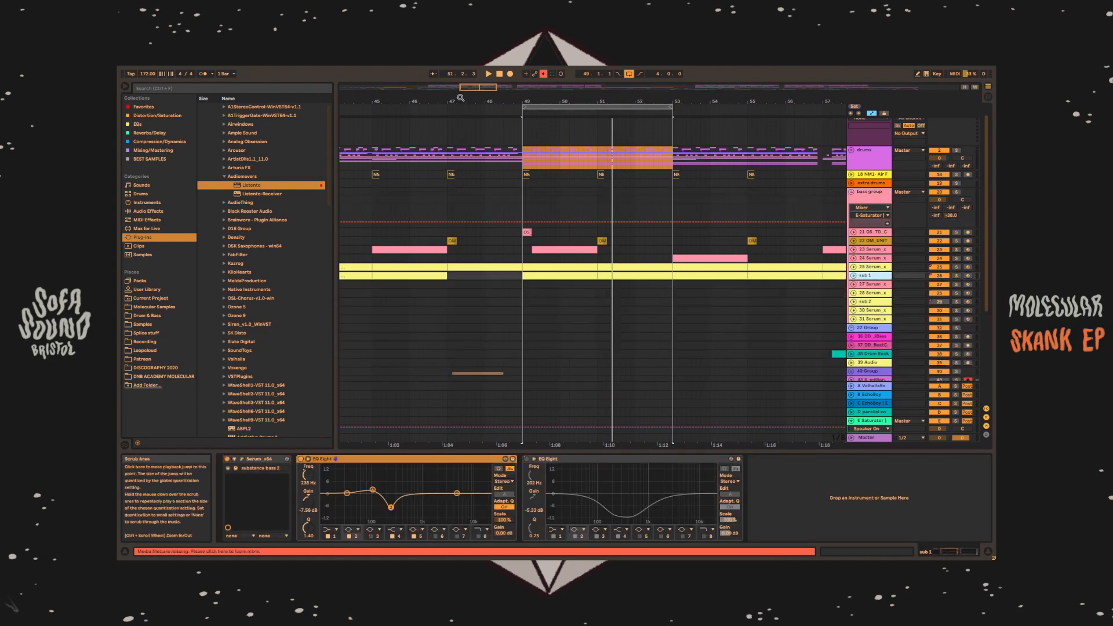
left_click_drag(461, 97, 464, 75)
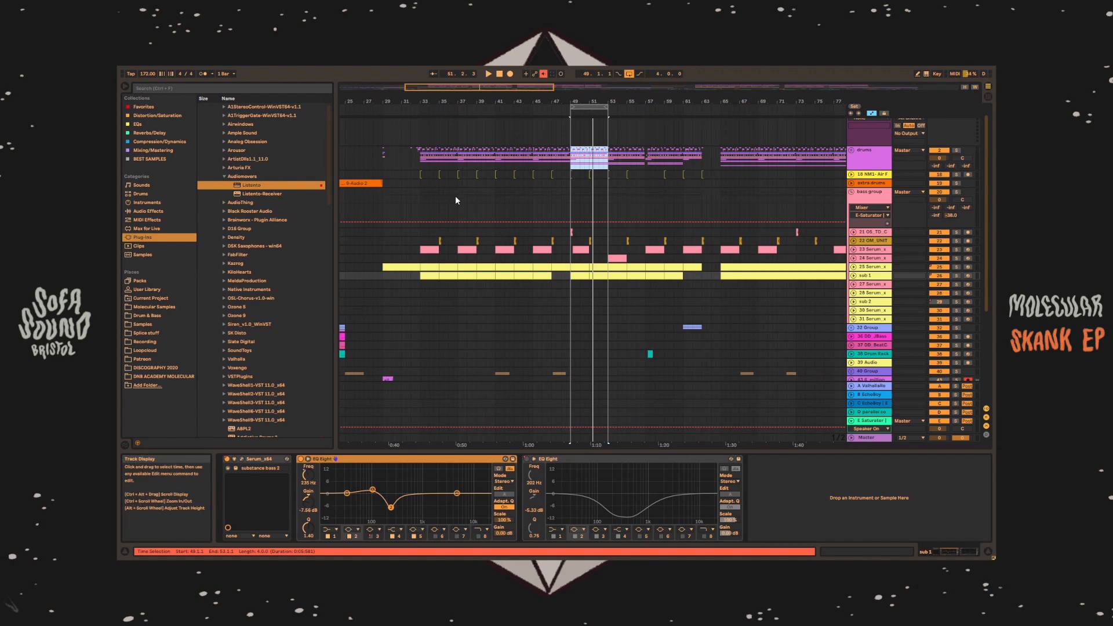